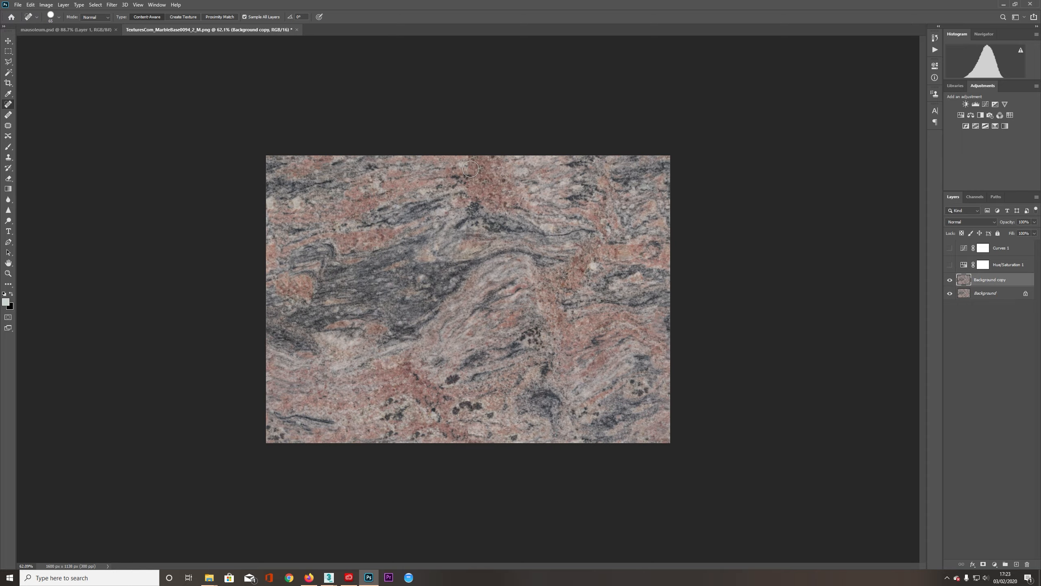
Examine the marble texture's top and bottom edges and its centre for visible seams
alt+scroll(471, 168, up, 12)
drag(503, 91, 506, 305)
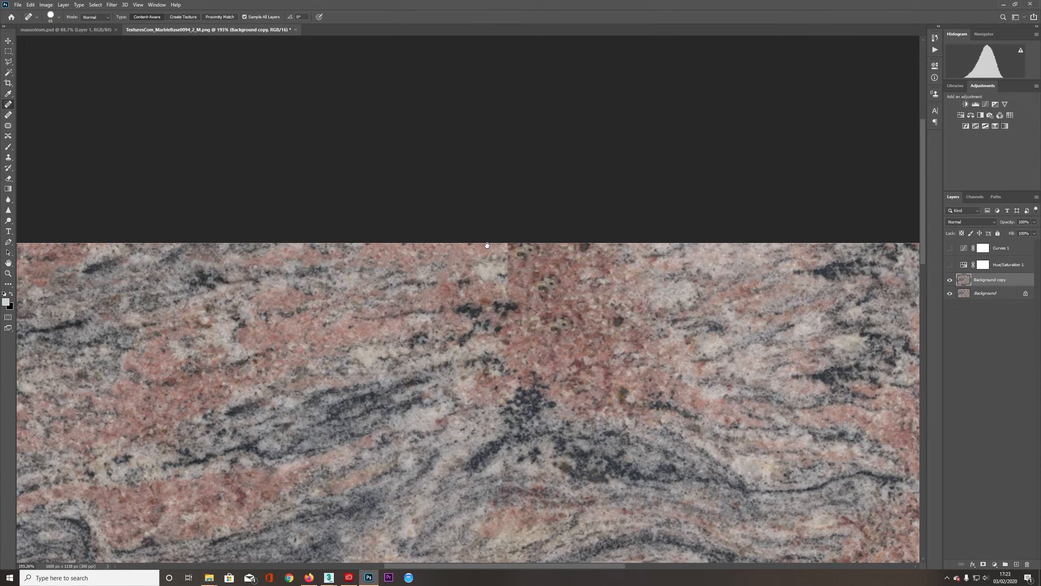
drag(570, 352, 527, 230)
drag(523, 381, 543, 246)
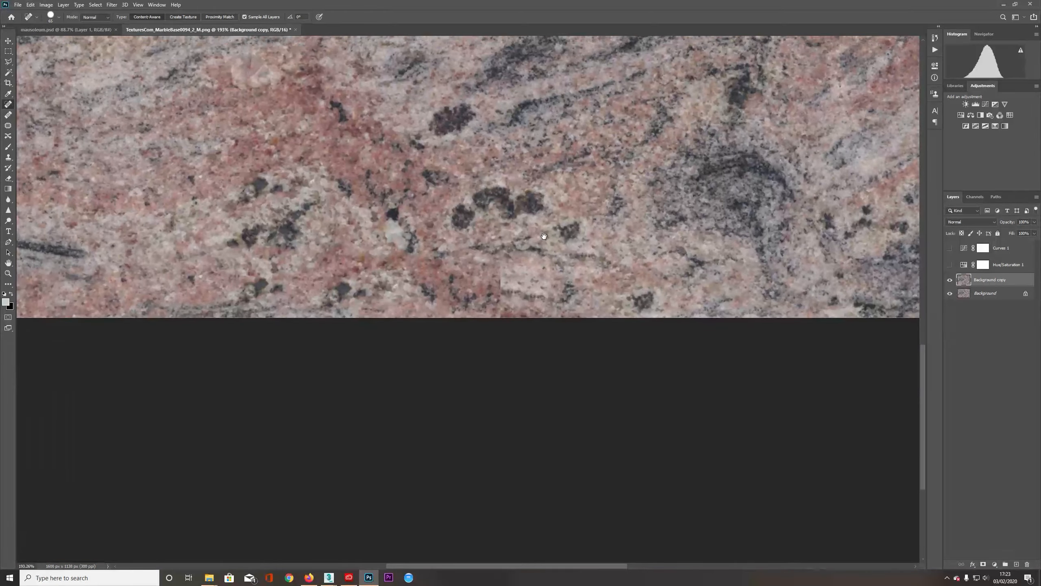
alt+scroll(554, 293, down, 11)
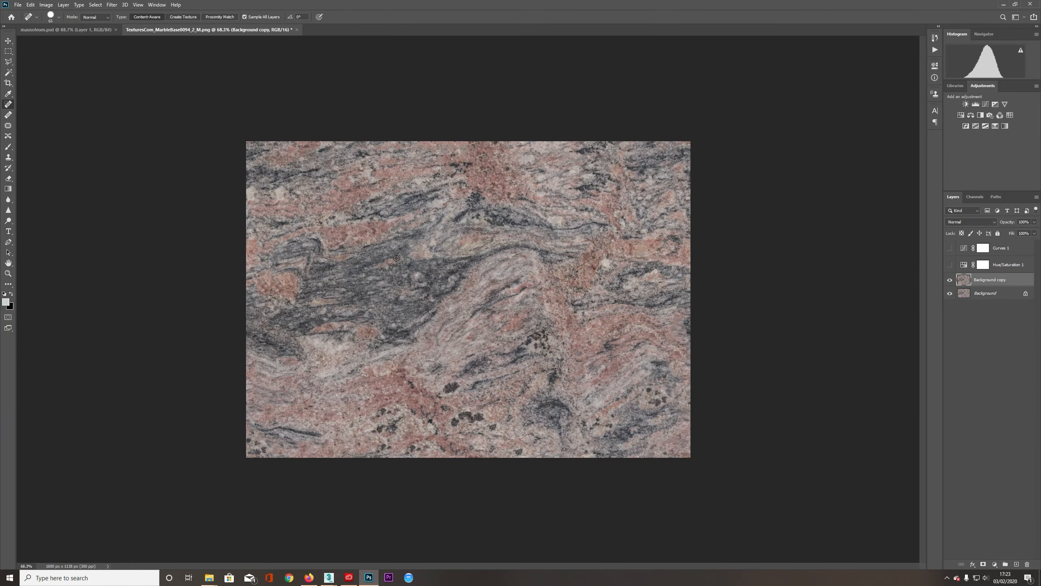
alt+scroll(247, 300, up, 5)
alt+scroll(183, 275, up, 4)
drag(502, 273, 402, 274)
alt+scroll(404, 289, down, 9)
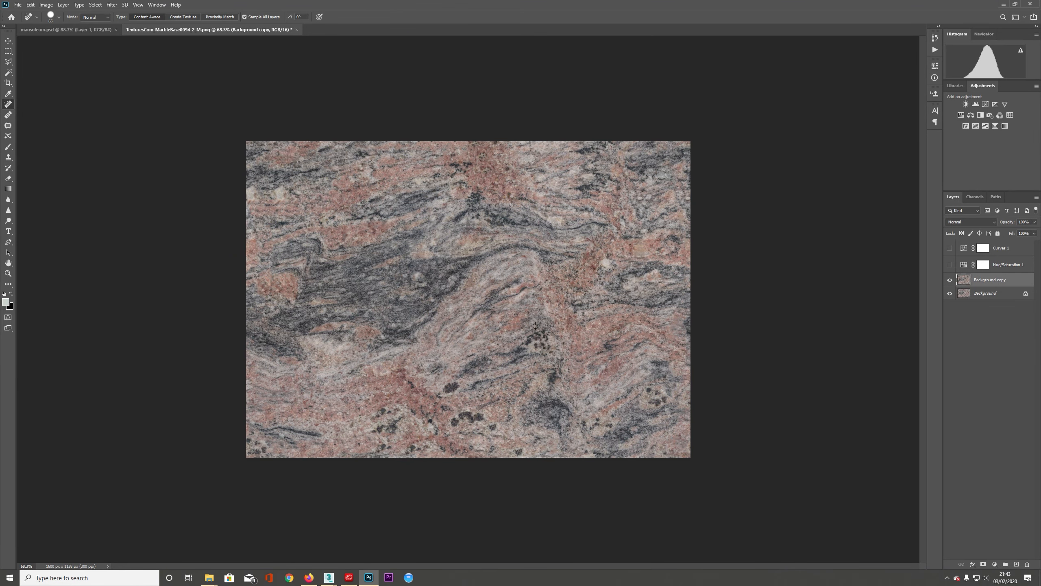
Turn on the Hue/Saturation 1 and Curves 1 adjustment layers and fine-tune the midtone point of Curves 1
mouse_move(456, 356)
alt+right_down()
mouse_move(443, 362)
mouse_move(453, 363)
alt+right_up()
click(960, 266)
click(950, 265)
double_click(963, 264)
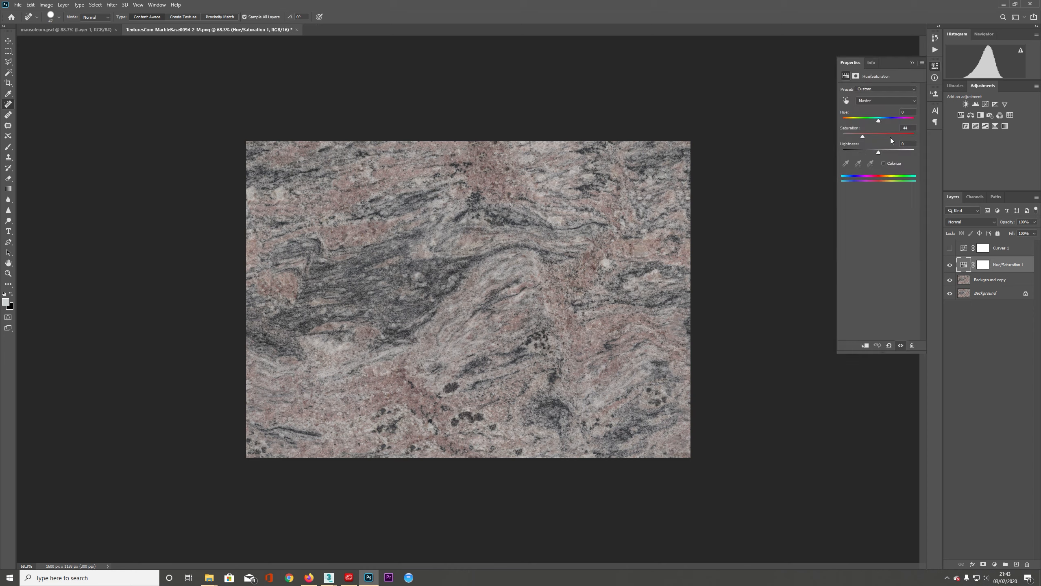
click(950, 248)
click(982, 248)
drag(886, 126, 887, 127)
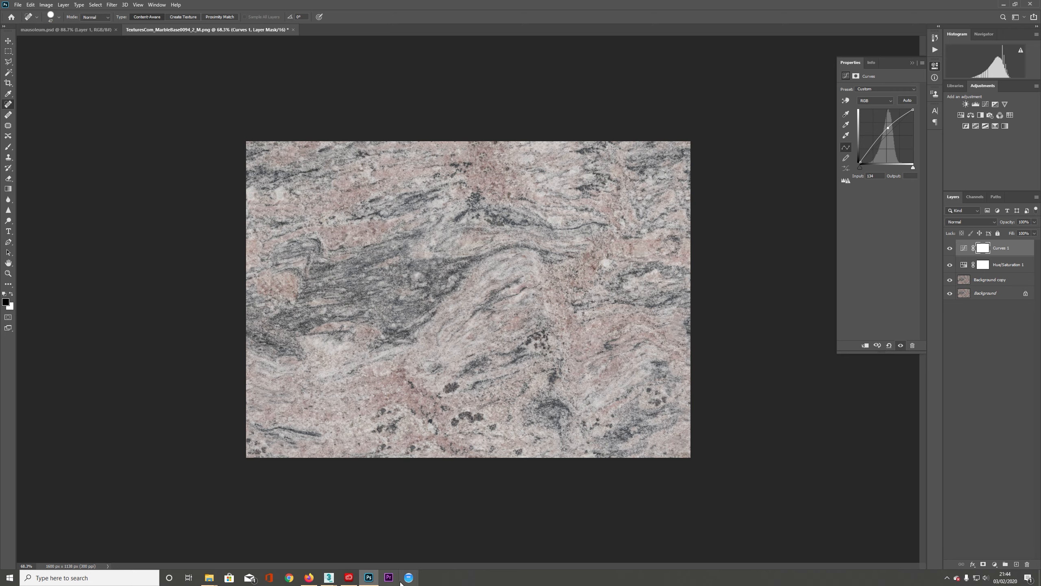
Check the mausoleum.psd reference image and add a Hue/Saturation adjustment layer to the marble texture with saturation about -95
click(369, 578)
click(369, 578)
click(61, 32)
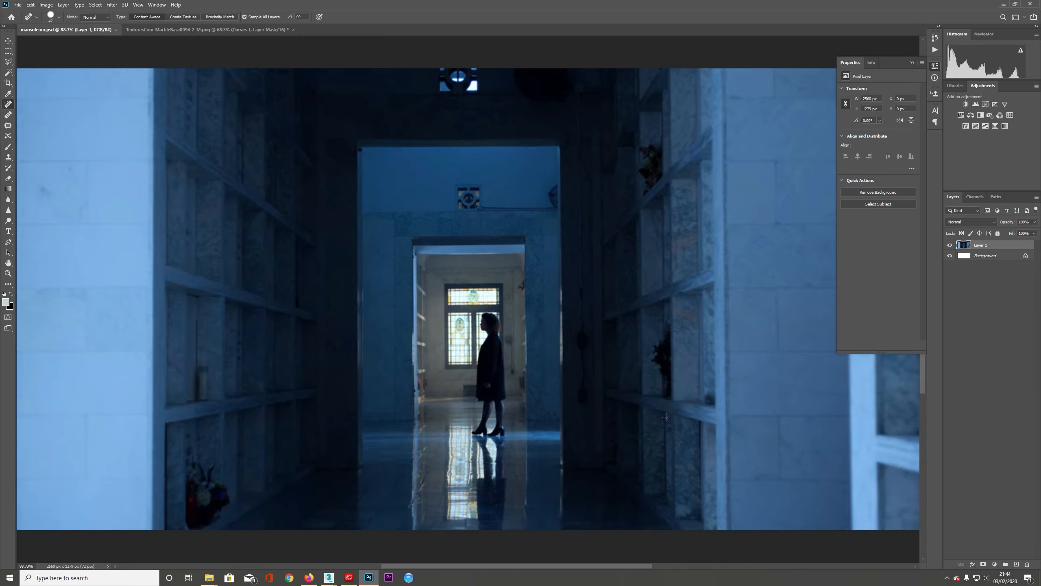
click(368, 583)
click(369, 582)
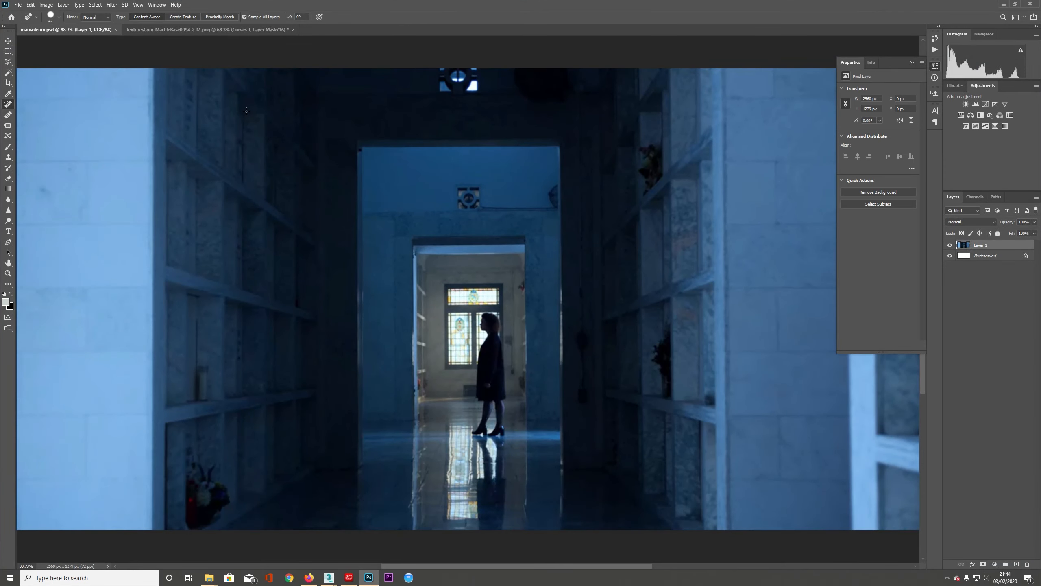
click(208, 30)
alt+scroll(549, 321, down, 1)
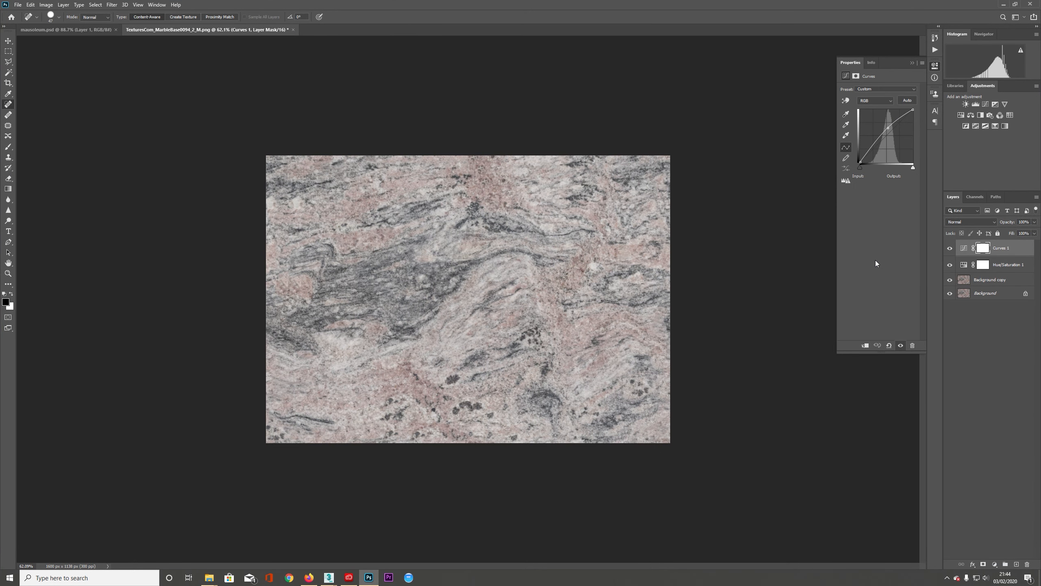
click(960, 114)
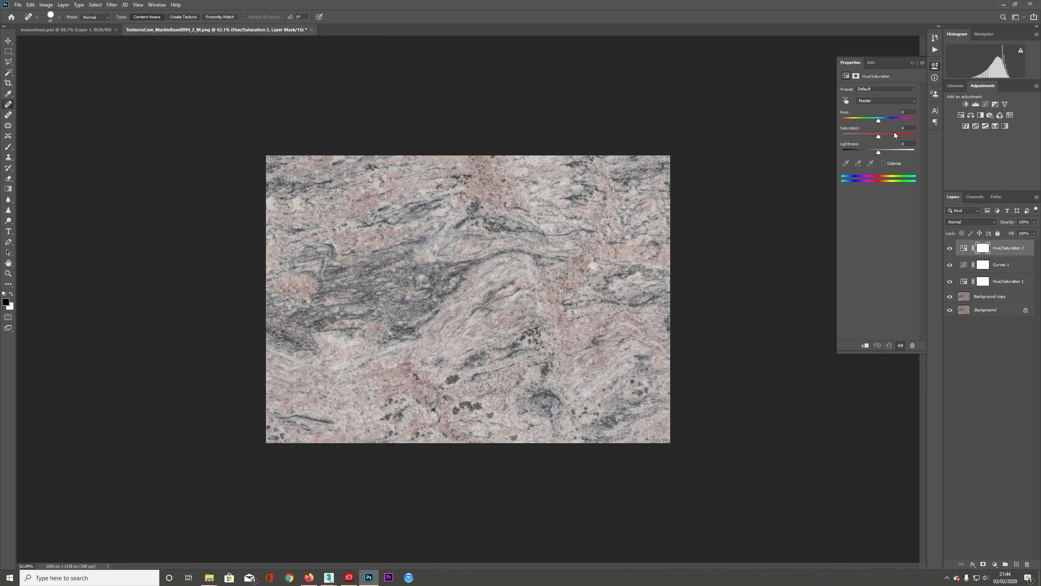
drag(877, 137, 836, 140)
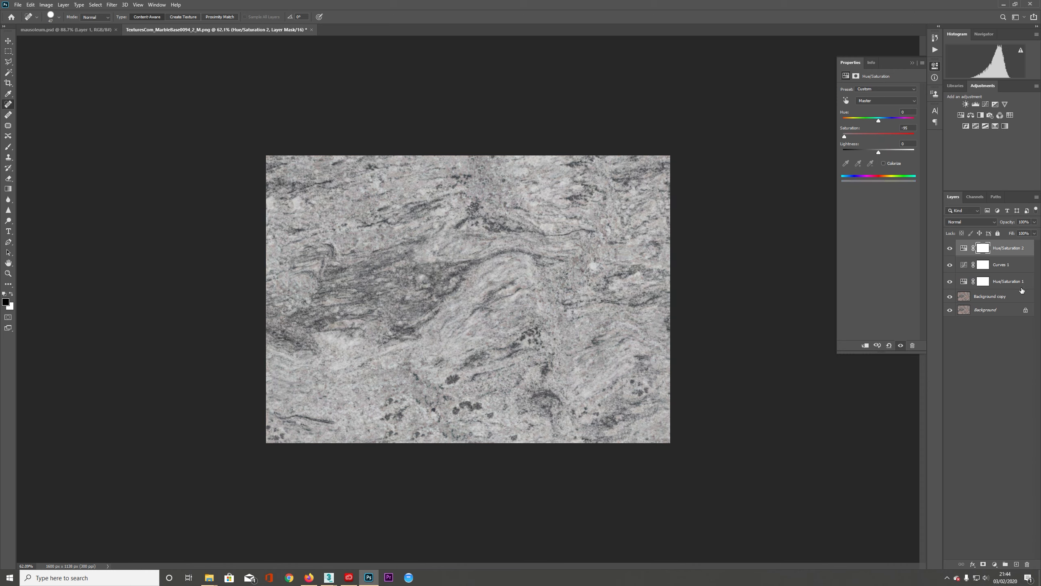
Invert the Hue/Saturation 2 layer mask and paint it with a large soft brush, desaturating the outer areas and keeping pink patches in the middle
click(984, 249)
key(b)
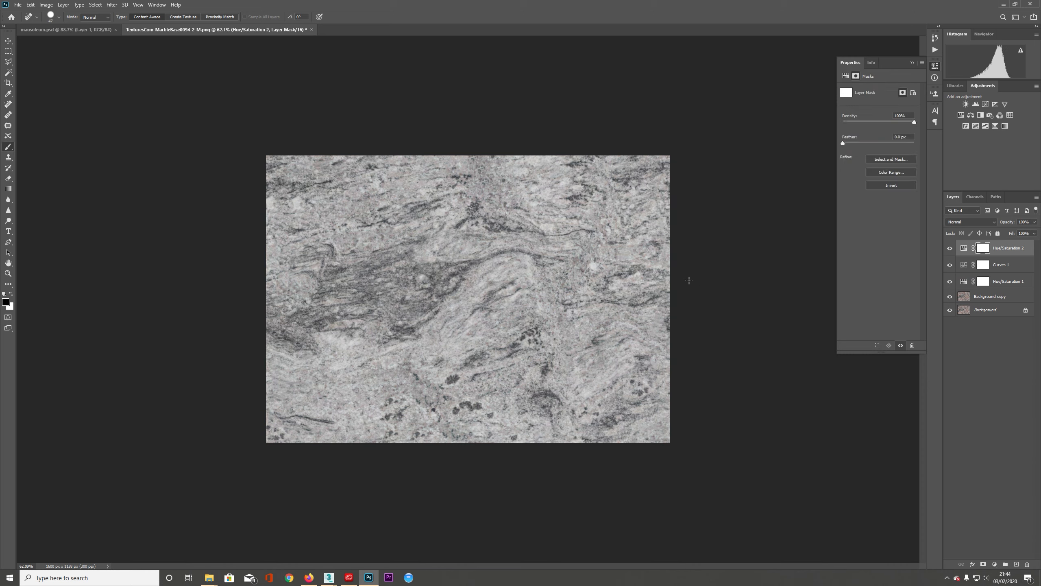
alt+right_drag(528, 280, 562, 262)
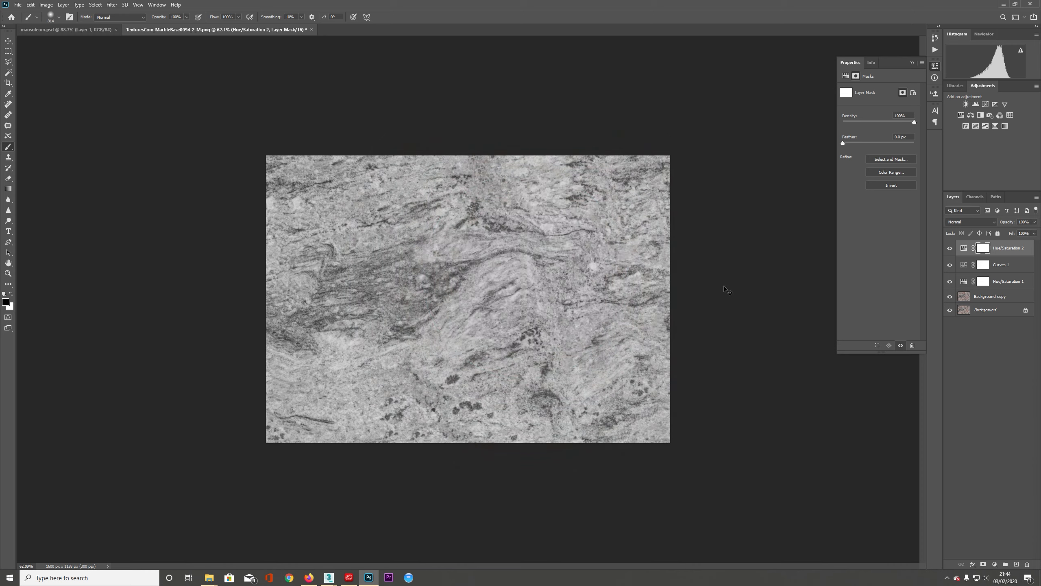
key(ctrl+i)
key(x)
drag(611, 144, 624, 447)
mouse_move(259, 331)
mouse_down()
mouse_move(287, 164)
mouse_move(513, 144)
mouse_up()
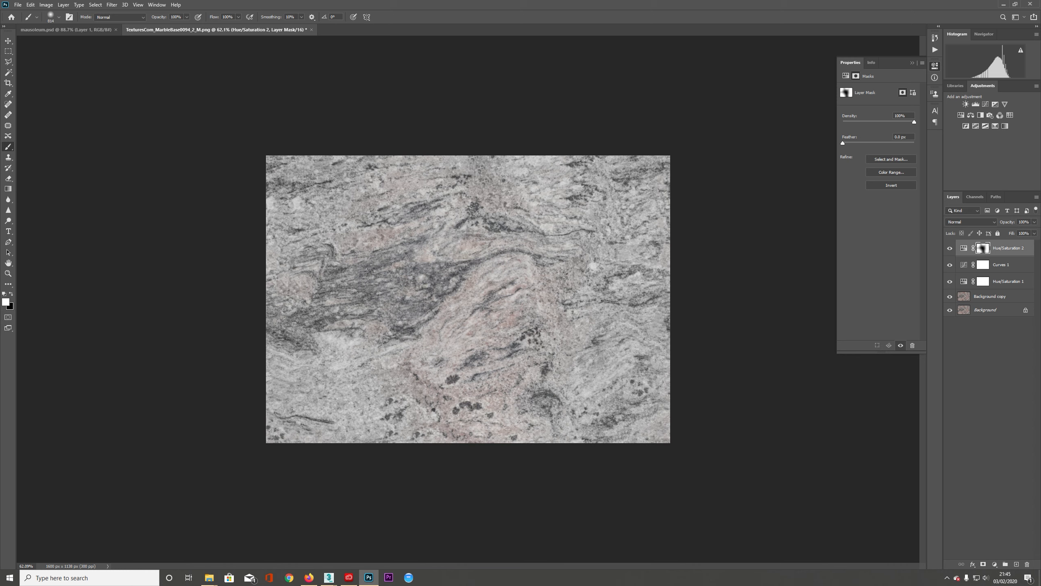
key(x)
alt+right_drag(423, 304, 367, 311)
Add a Curves adjustment layer, copy the Hue/Saturation 2 mask onto it, and raise the curve's midtones to brighten the grey areas
click(995, 105)
alt+drag(983, 264, 983, 248)
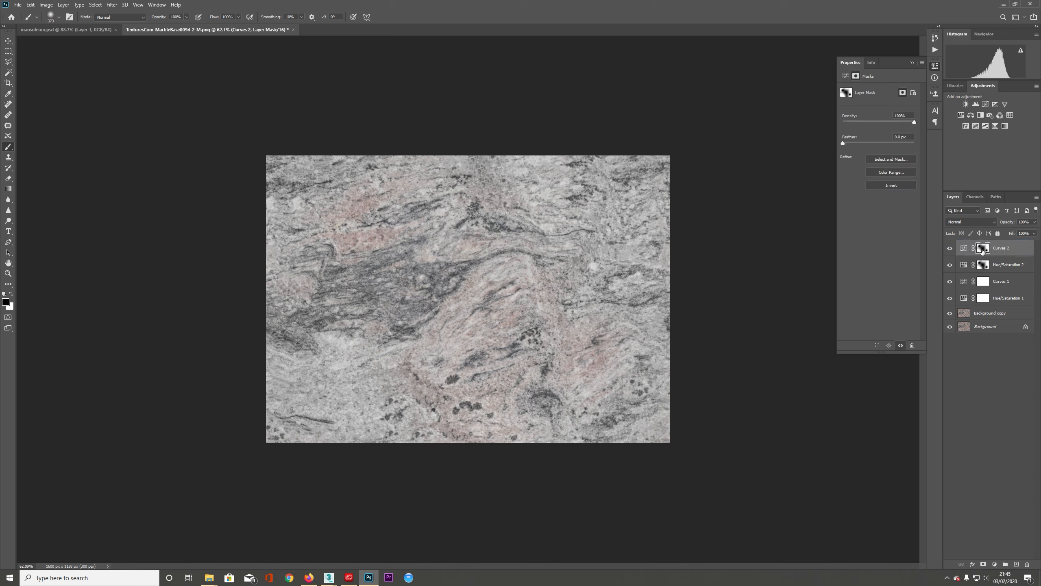
click(964, 249)
drag(883, 139, 883, 132)
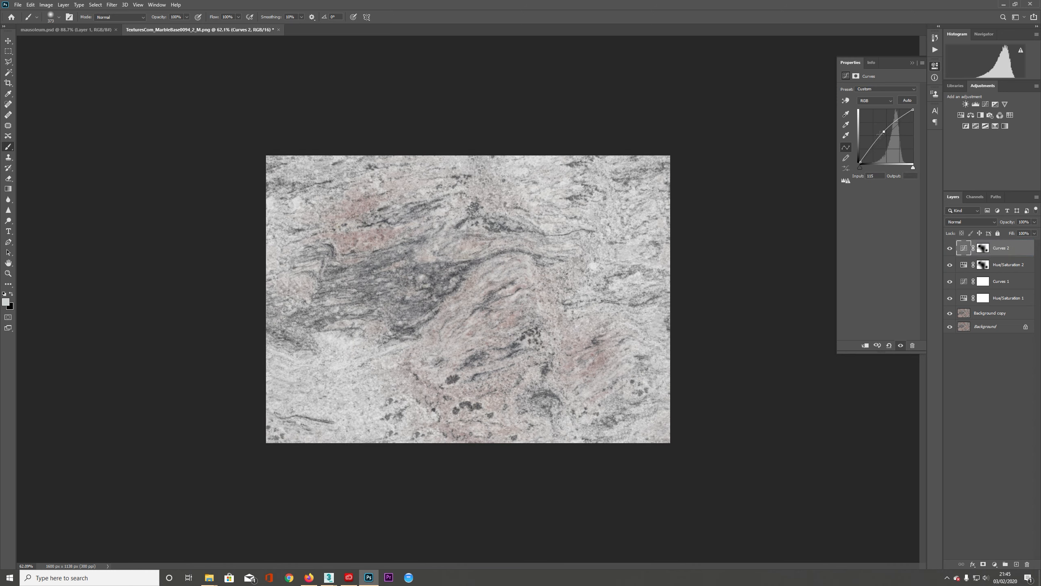
Save a JPEG copy of the texture as granite_new.jpg at quality 10
click(380, 282)
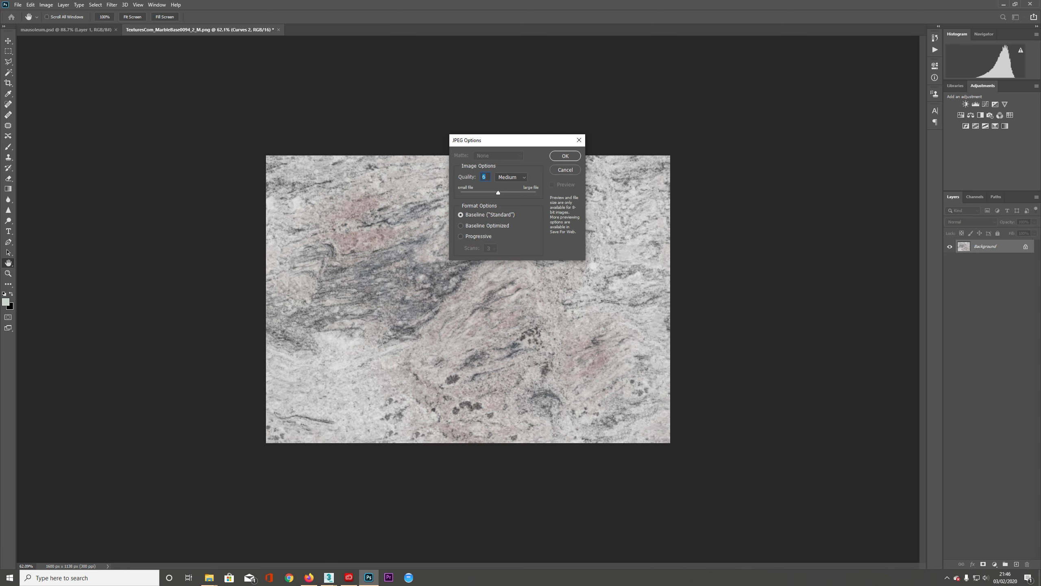
text(10)
key(Return)
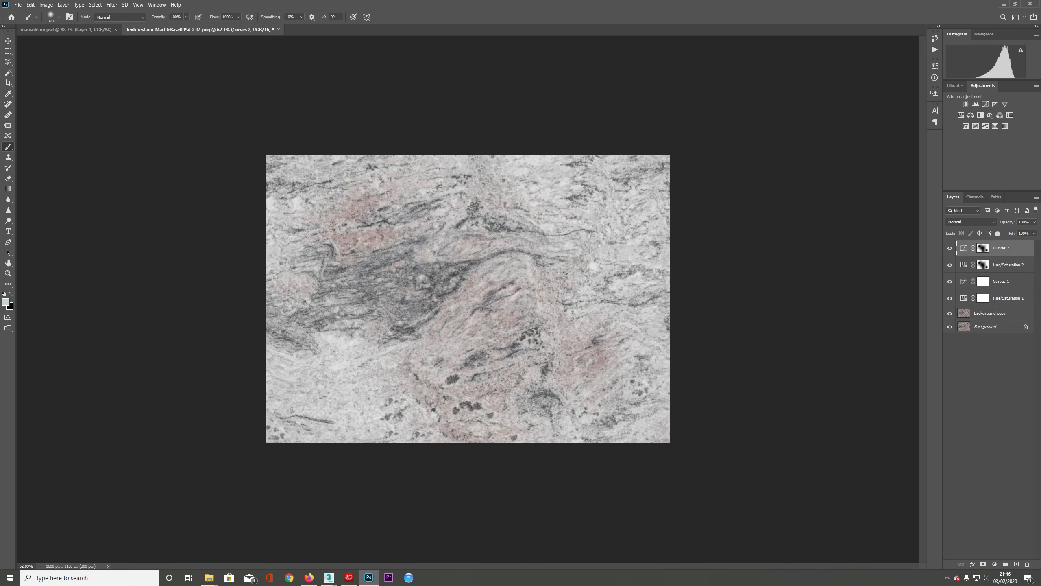
Switch to 3ds Max and close the V-Ray frame buffer
click(1003, 4)
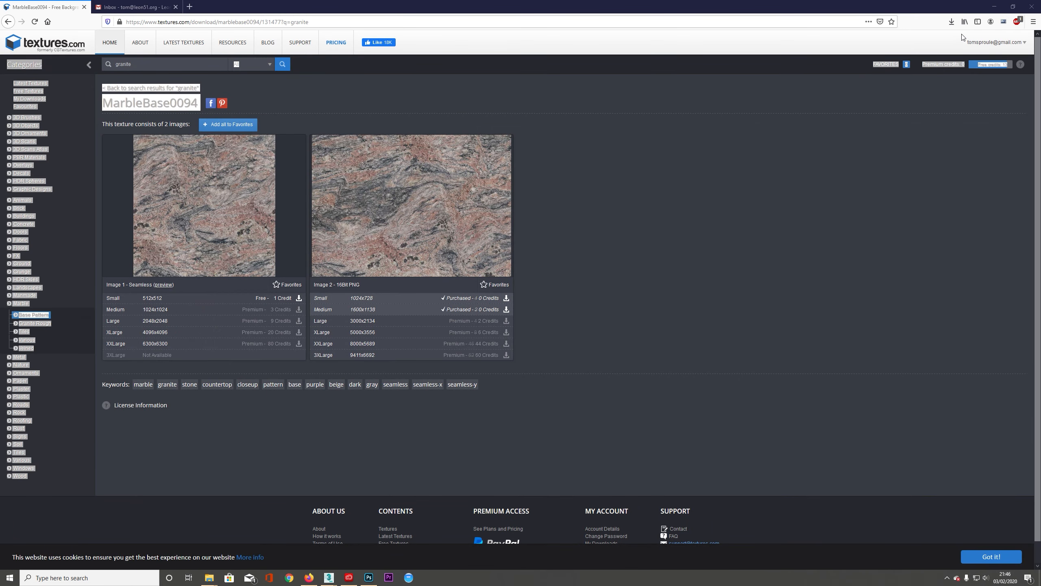
click(994, 6)
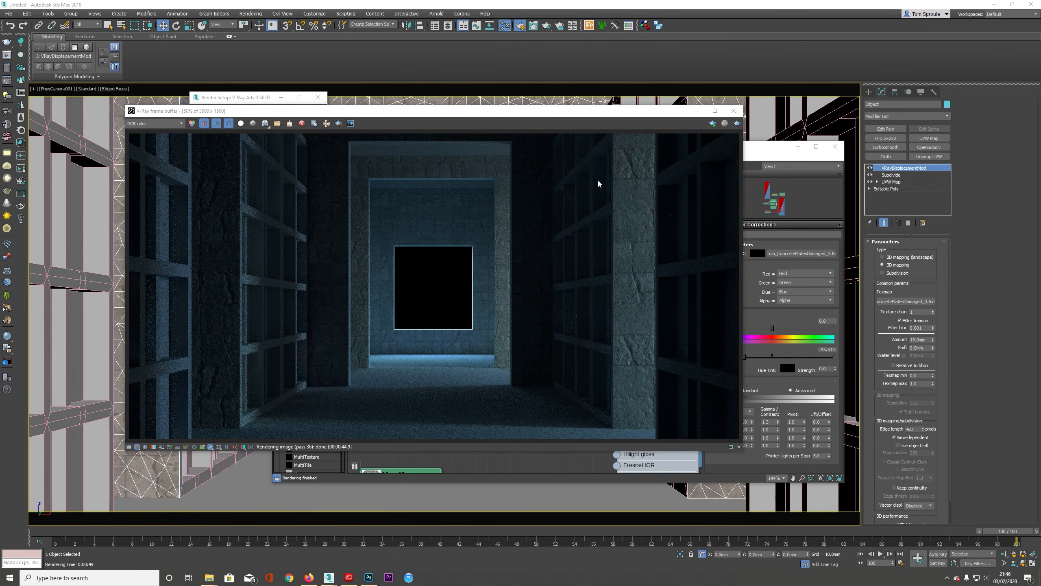
click(734, 111)
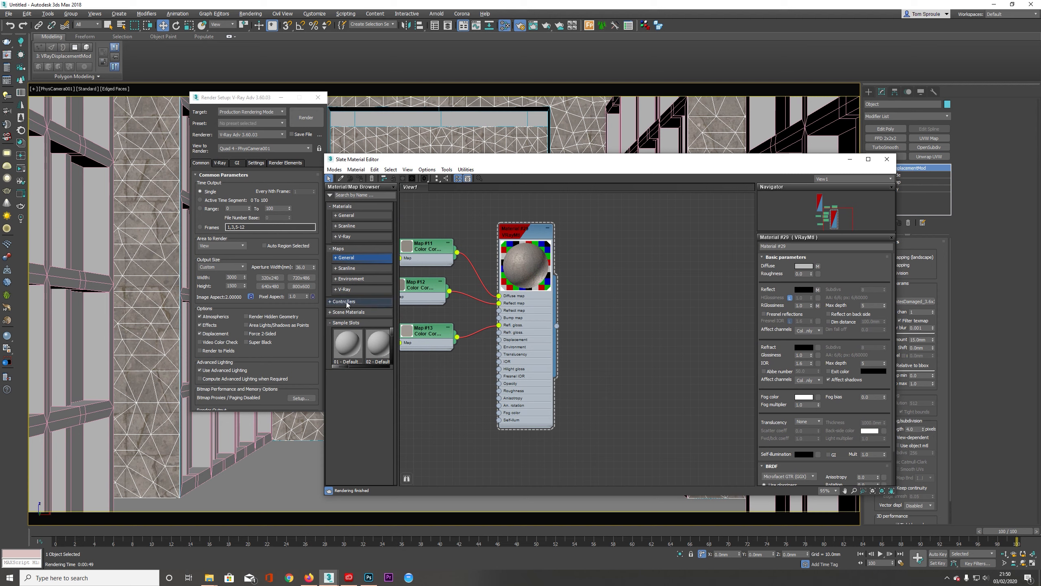
Add a new VRayMtl in the Slate Material Editor, place it clear of the existing material, and uncover the shelving in the viewport
click(342, 289)
click(348, 289)
click(346, 237)
double_click(355, 334)
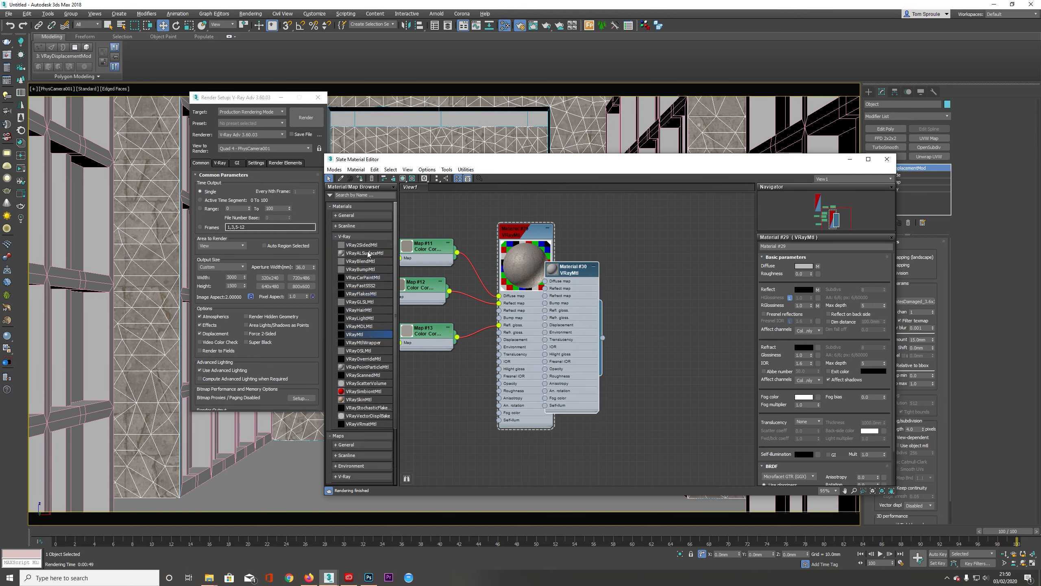
click(386, 236)
drag(577, 323, 689, 307)
double_click(689, 308)
drag(644, 165, 749, 166)
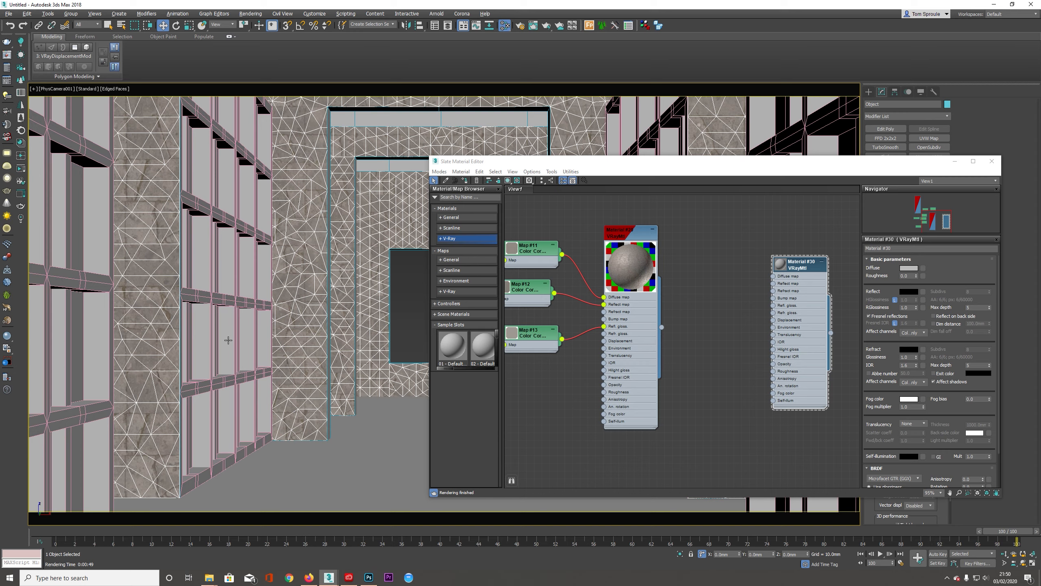
Enable Propagate Materials to Instances and assign the new VRayMtl to the shelving004 object
click(228, 340)
right_click(802, 322)
click(531, 172)
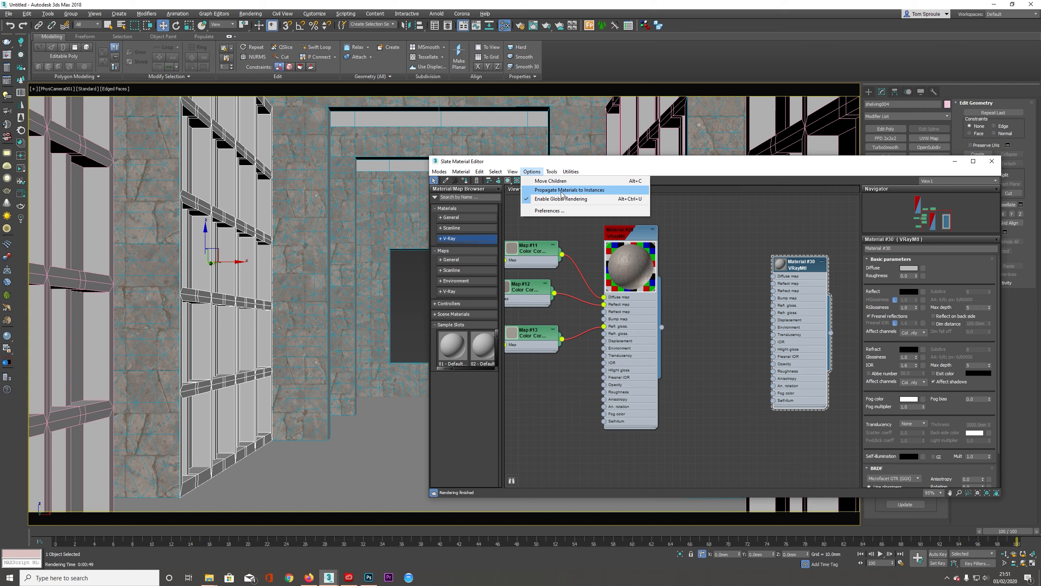
click(539, 191)
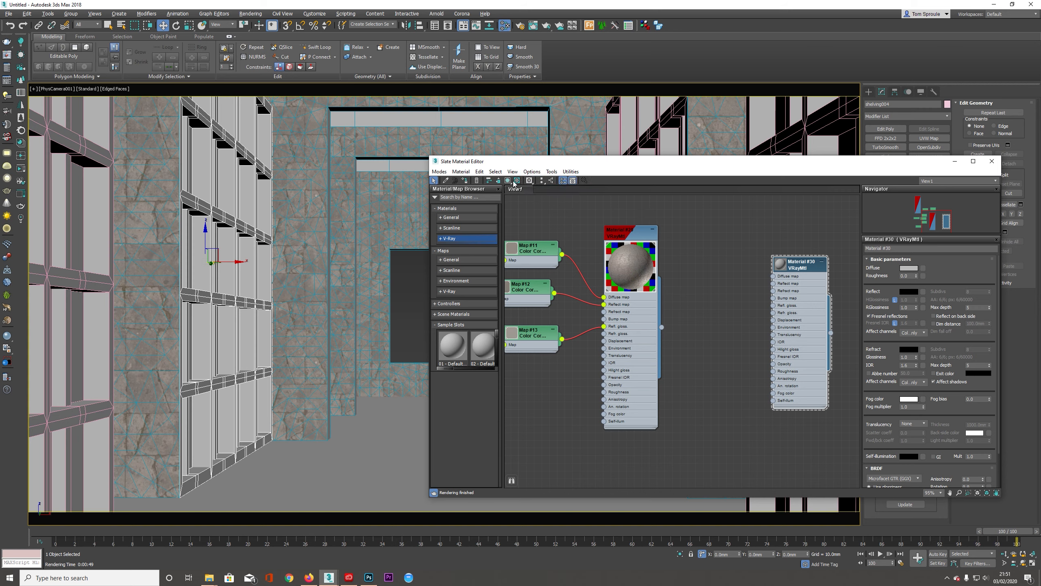
click(465, 181)
Rename the existing stone wall material as "tile material"
middle_drag(792, 297, 740, 326)
double_click(604, 271)
double_click(580, 309)
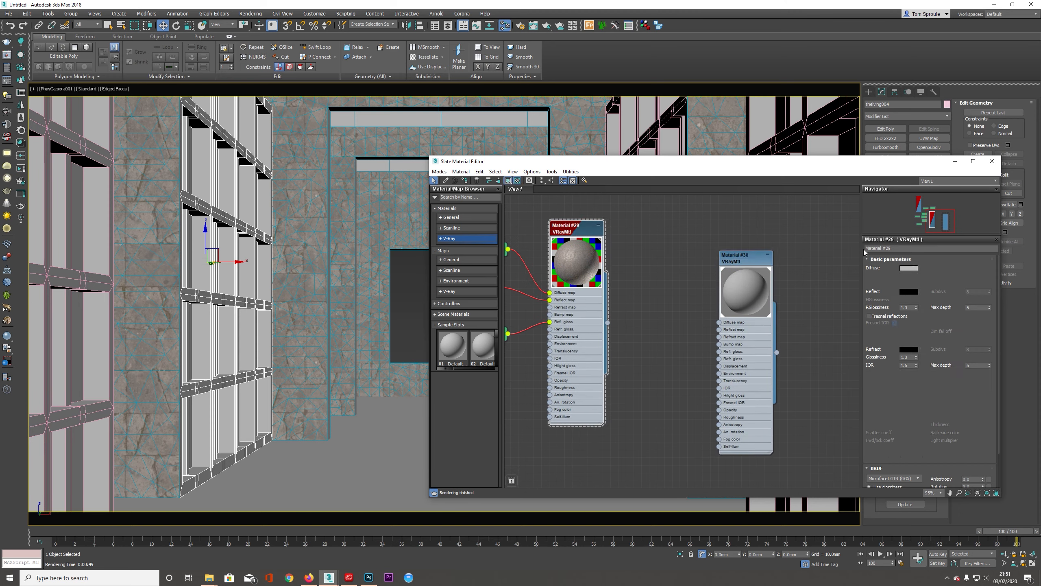
triple_click(902, 249)
text(tile material)
key(Return)
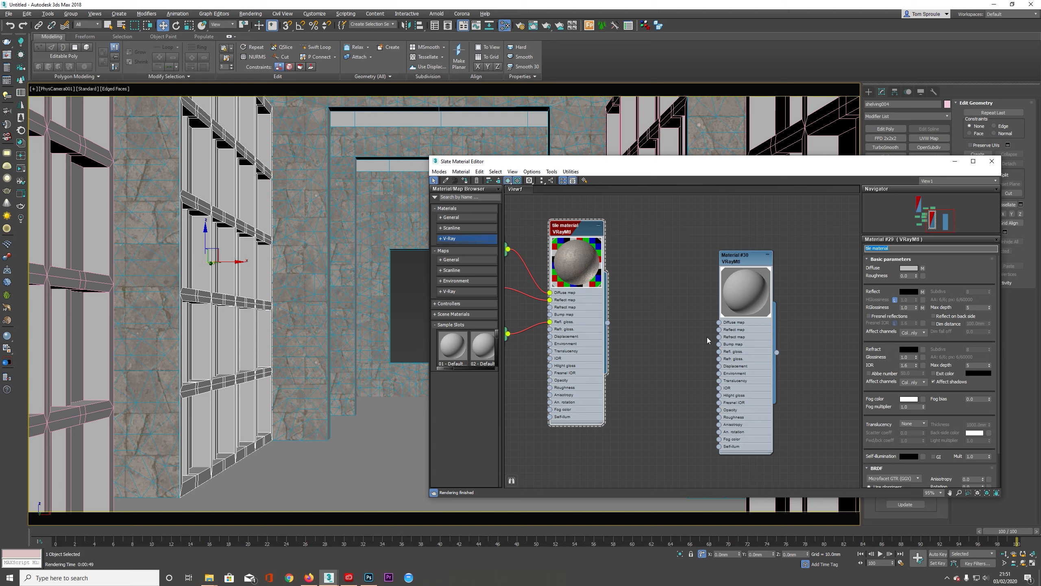
Rename the new VRayMtl as "granite material"
double_click(732, 352)
text(granite materials)
key(Return)
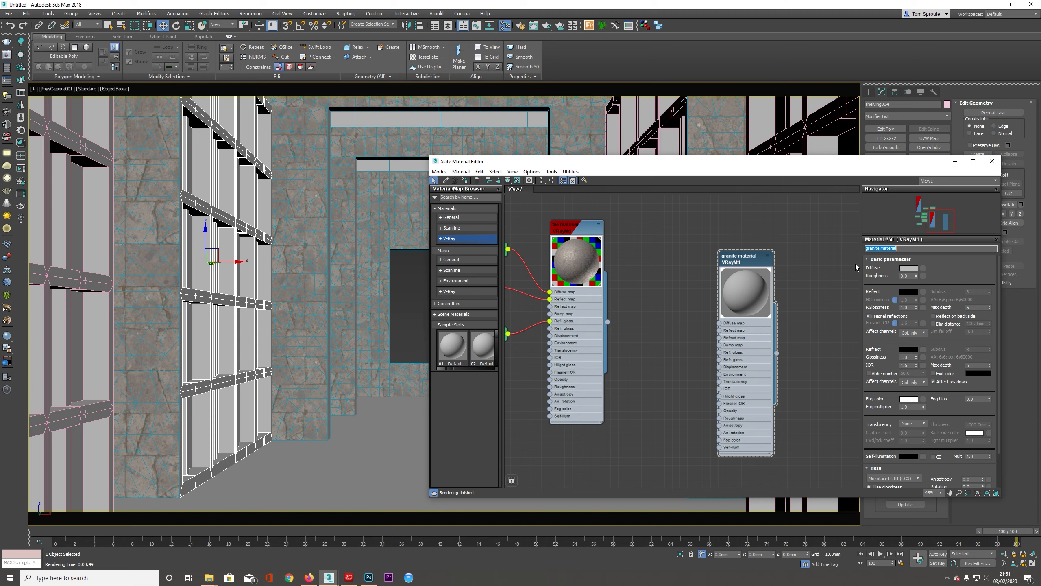
Load granite_new.jpg from the granite folder as the granite material's diffuse map and show the material in the viewport
click(877, 266)
click(209, 577)
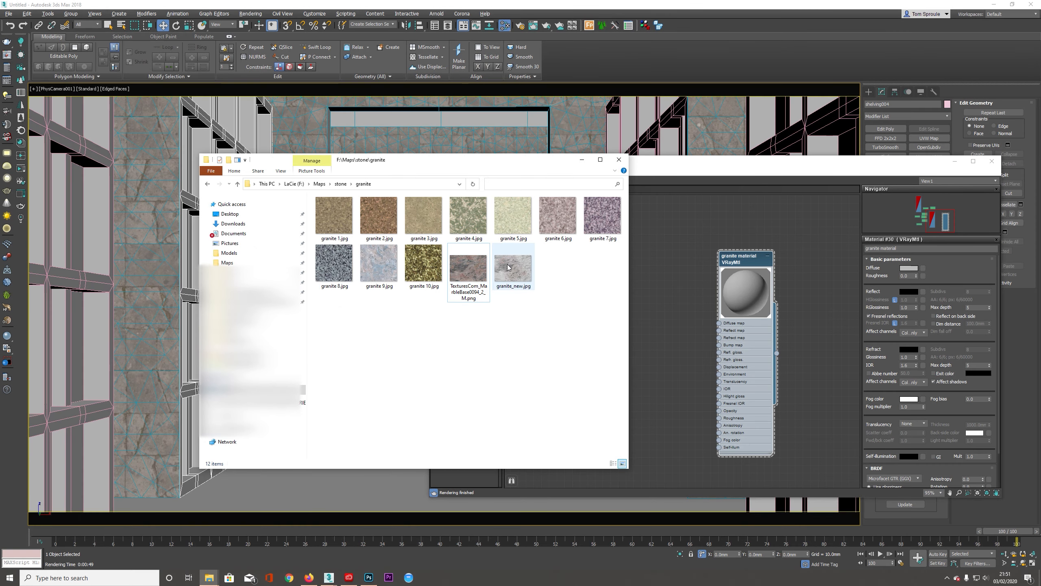
drag(468, 270, 719, 323)
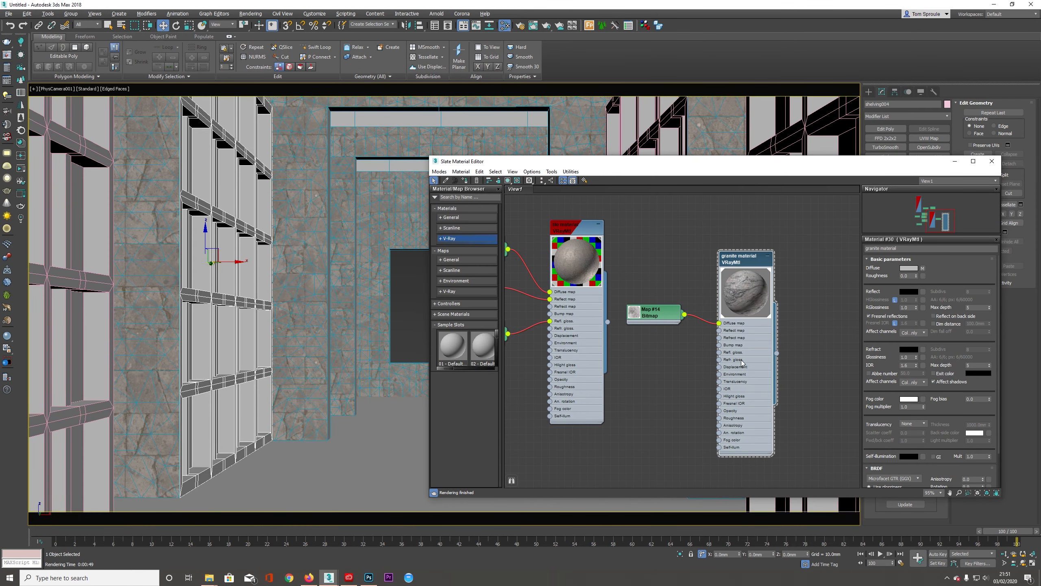
click(508, 181)
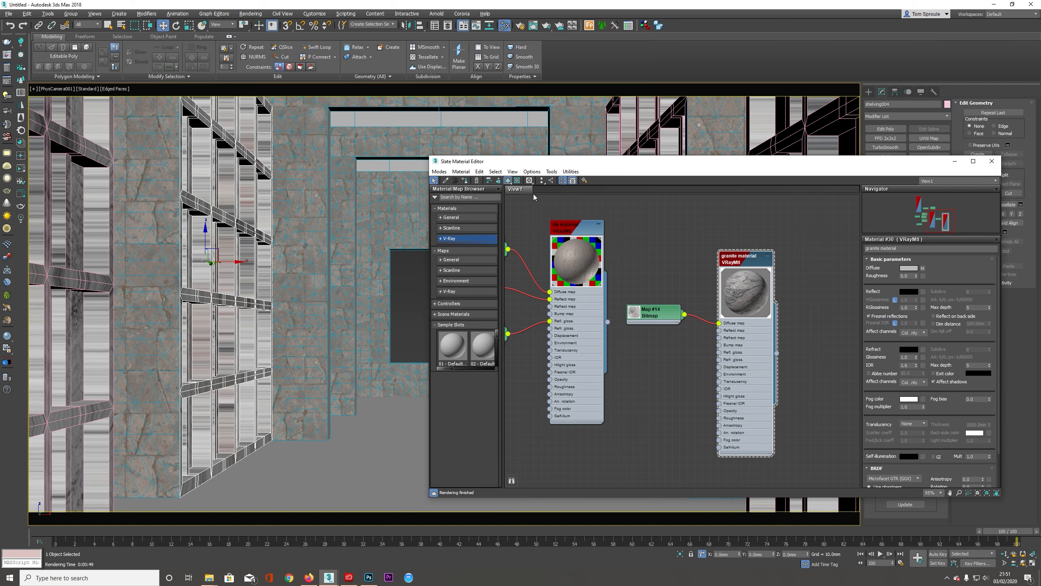
Preview the granite_new.jpg bitmap and set its real-world size to 2000 mm wide by 1600 mm high
double_click(631, 320)
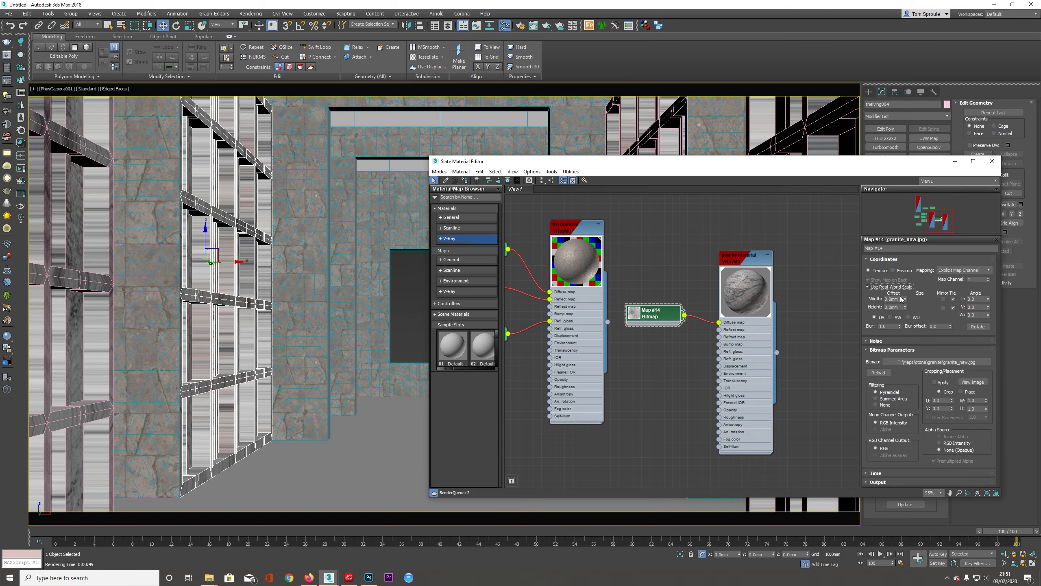
click(972, 382)
drag(922, 140, 405, 50)
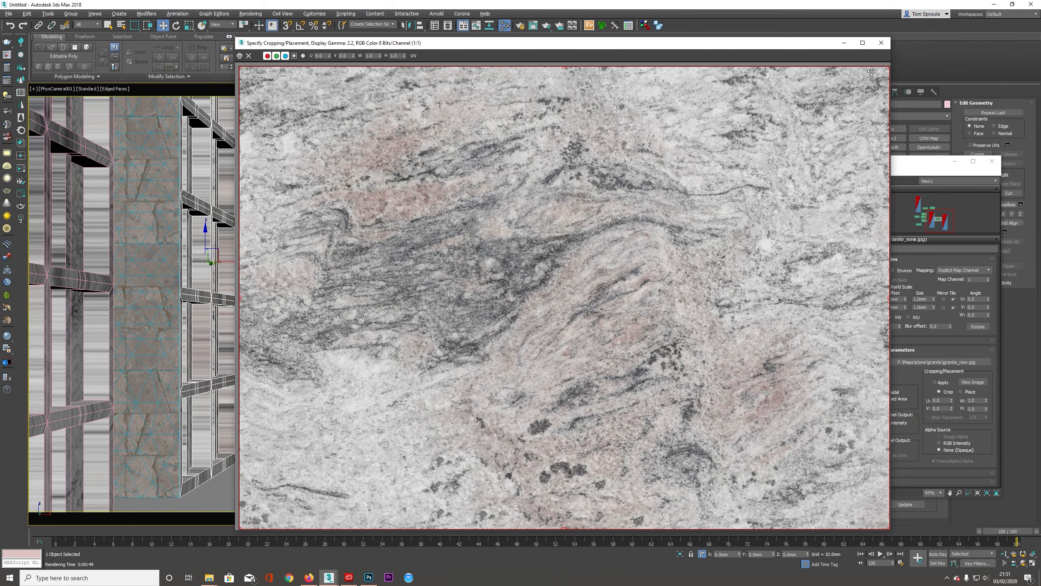
click(881, 42)
click(916, 299)
text(2000)
key(Tab)
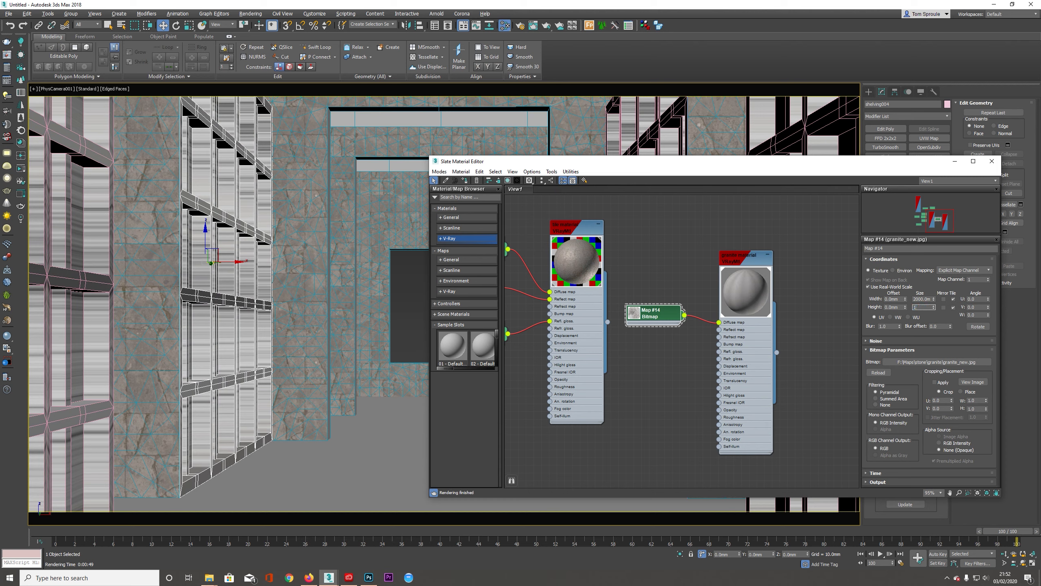
text(1600)
key(Return)
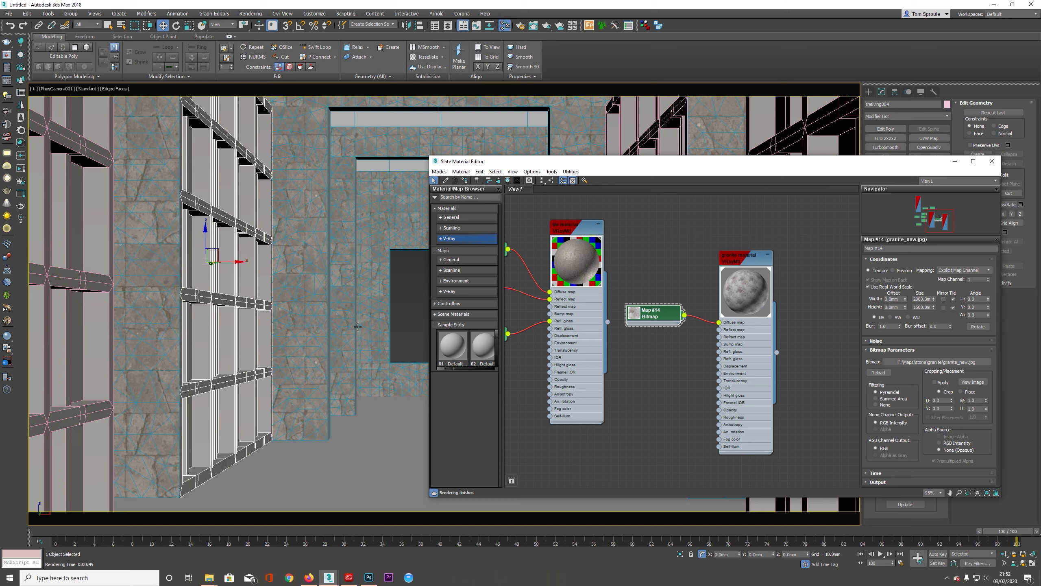
Add a UVW Map modifier to the selected shelving with box mapping and real-world map size
click(992, 160)
key(q)
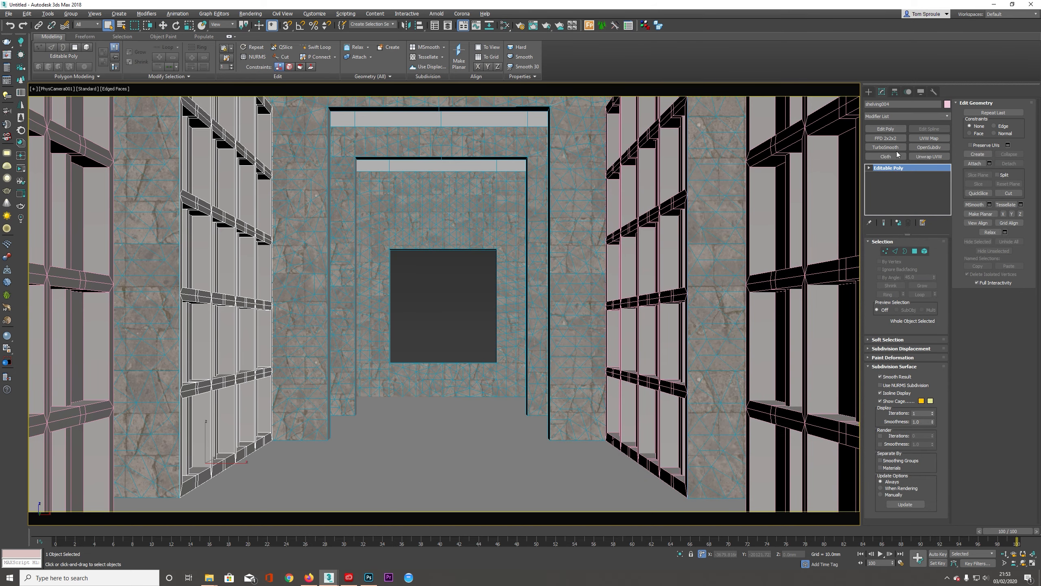
click(893, 116)
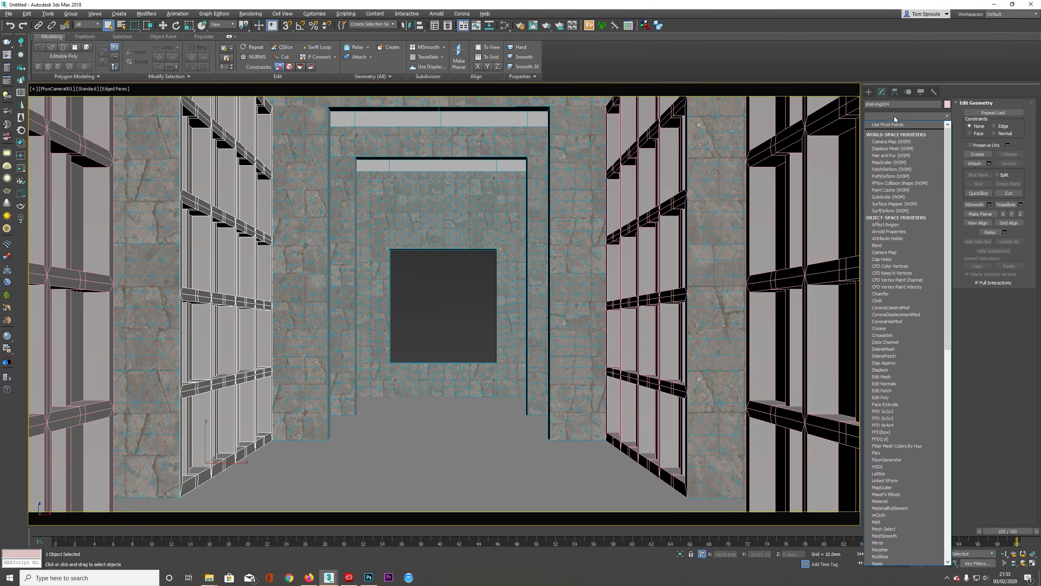
text(uv)
key(Down)
key(Down)
key(Down)
key(Down)
key(Return)
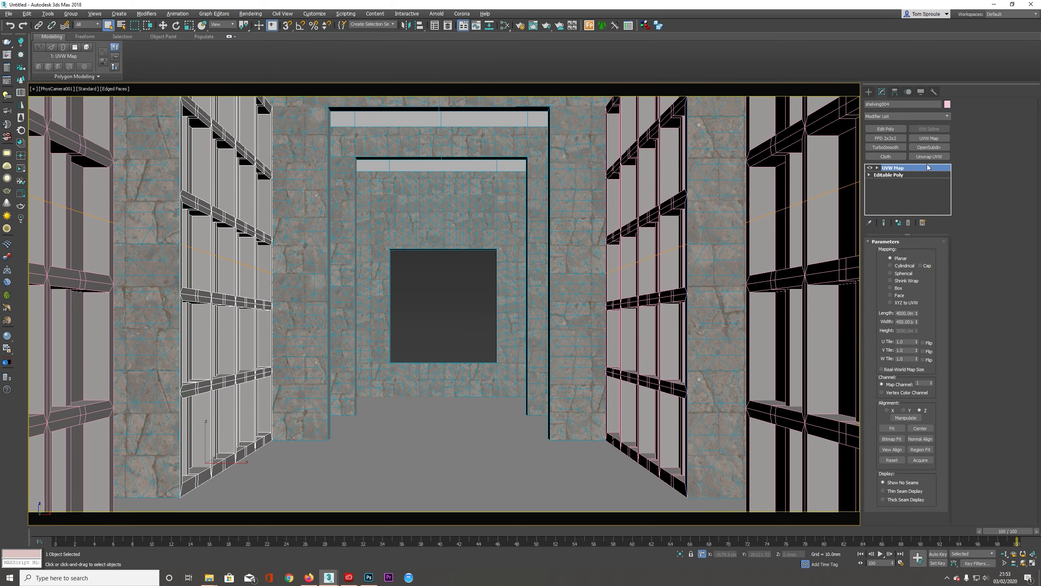
click(890, 287)
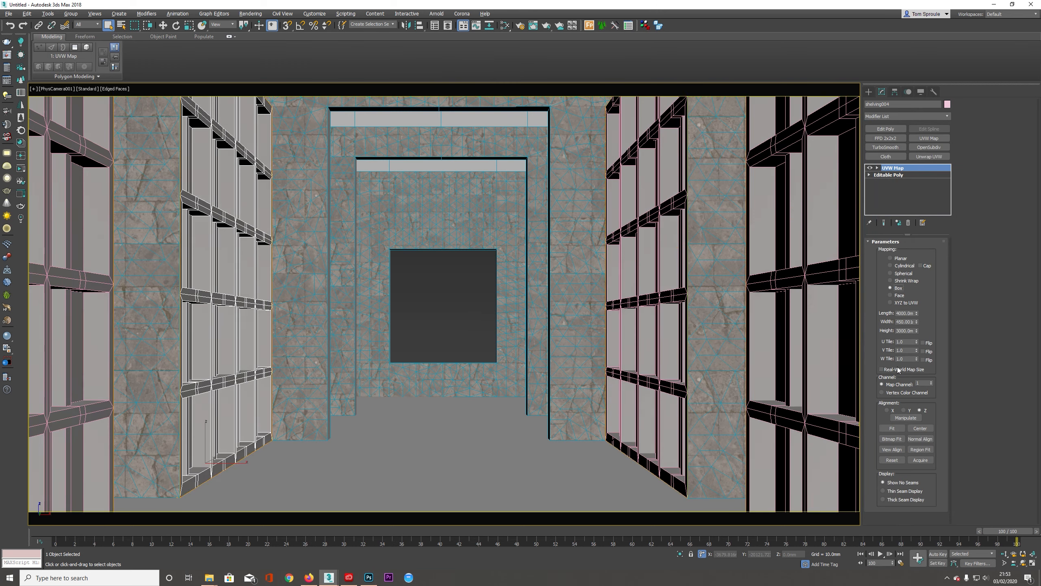
click(893, 370)
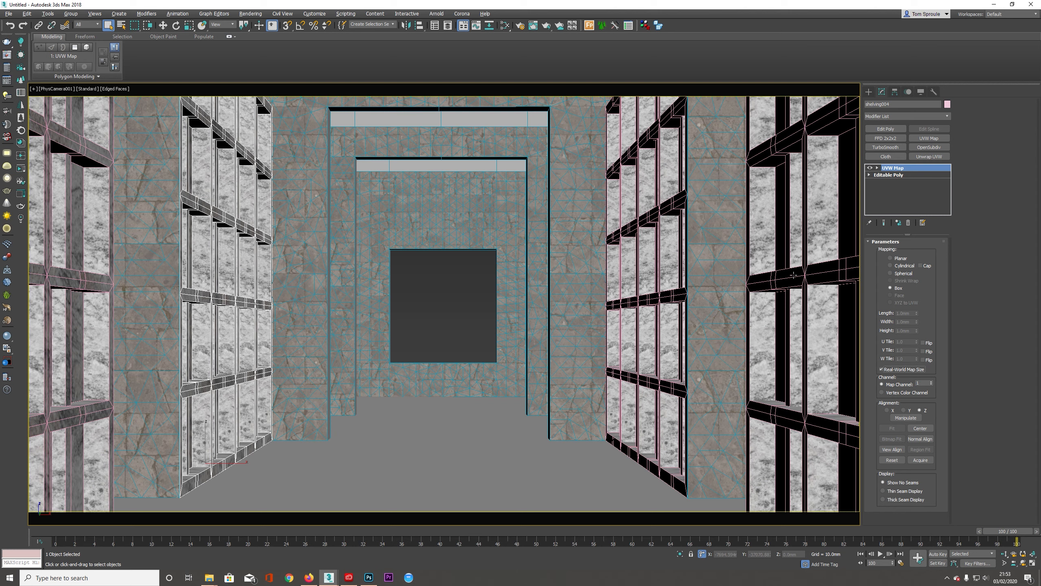
Add an Unwrap UVW modifier to the shelving and select all its faces in a maximized UV editor
click(925, 156)
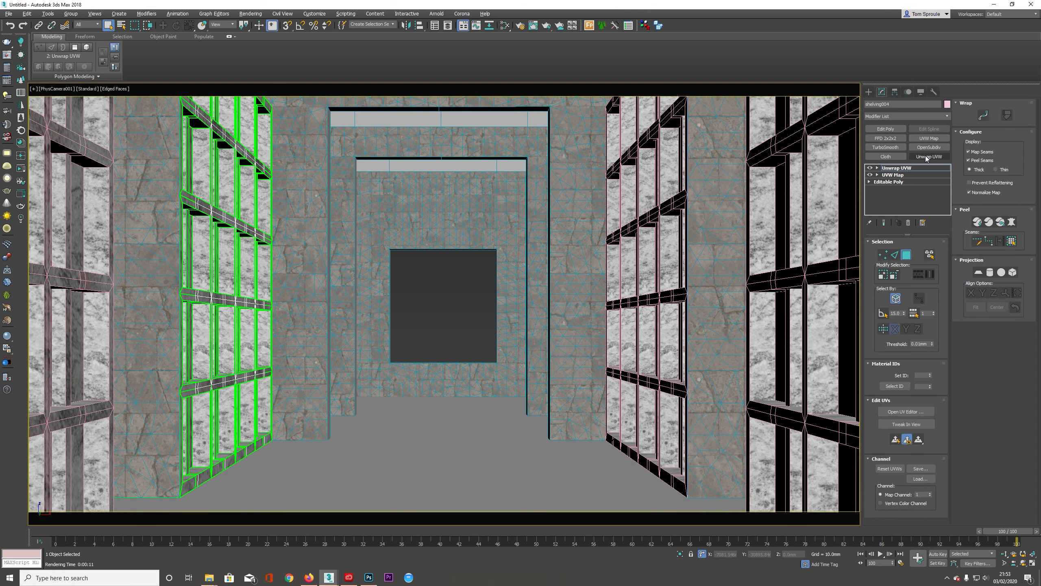
click(897, 412)
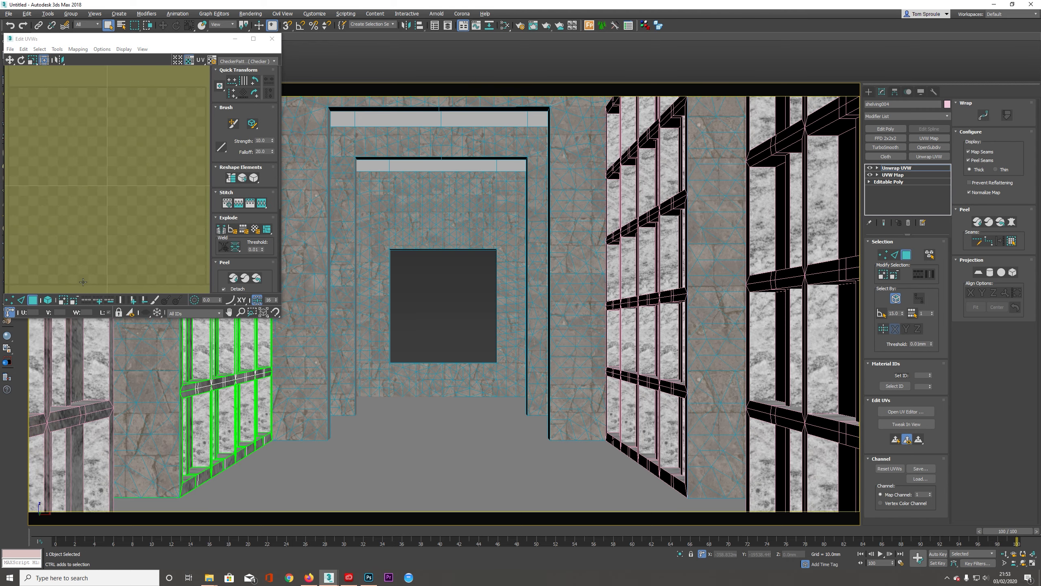
key(ctrl+a)
drag(154, 41, 435, 63)
click(531, 57)
scroll(356, 253, down, 10)
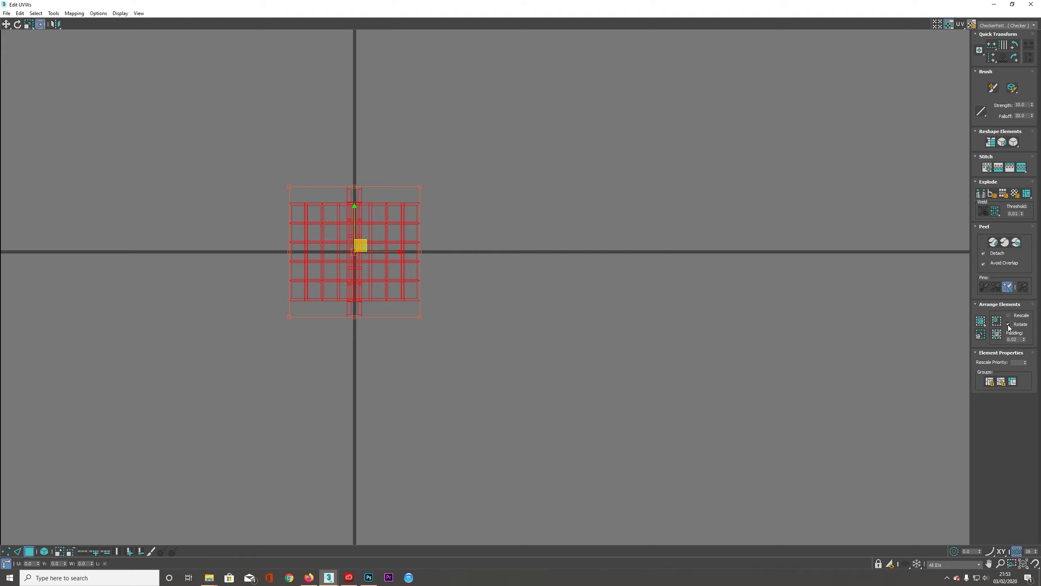
Pack all the shelving's UV elements with rotation allowed and rescaling off, and close the UV editor
click(997, 321)
scroll(425, 212, up, 5)
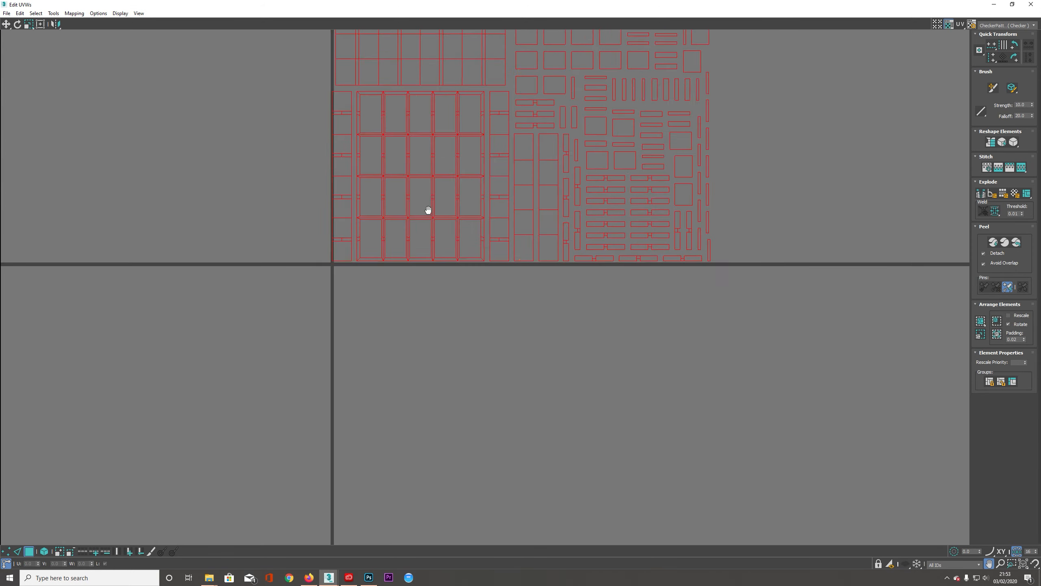
scroll(417, 234, down, 3)
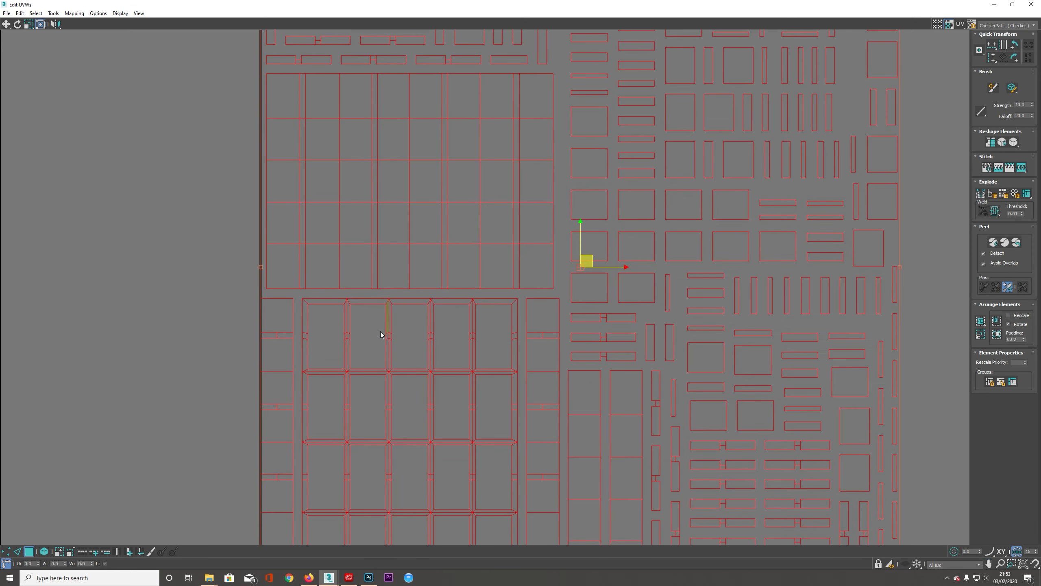
middle_drag(582, 126, 551, 218)
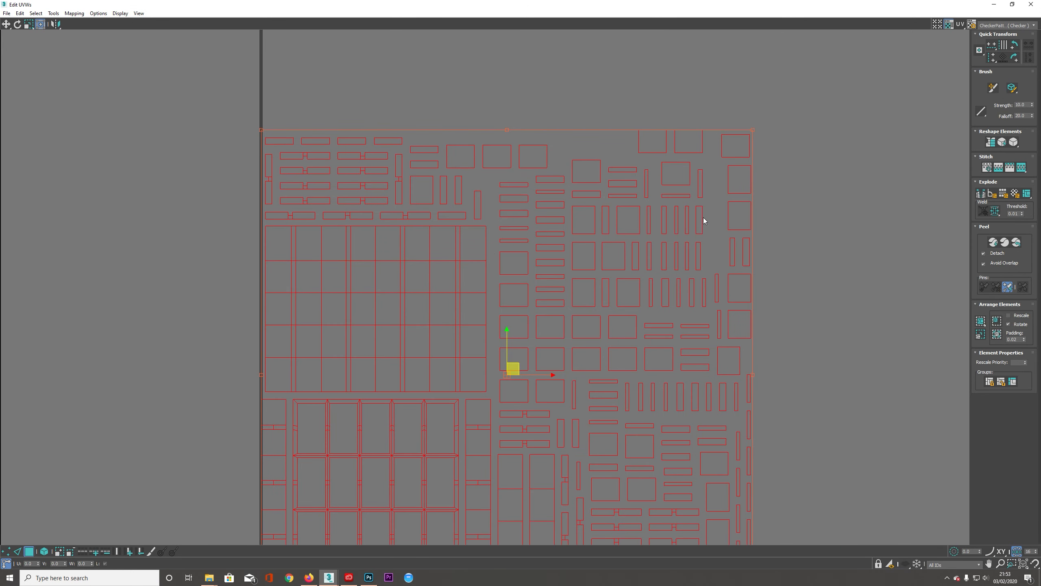
click(1030, 4)
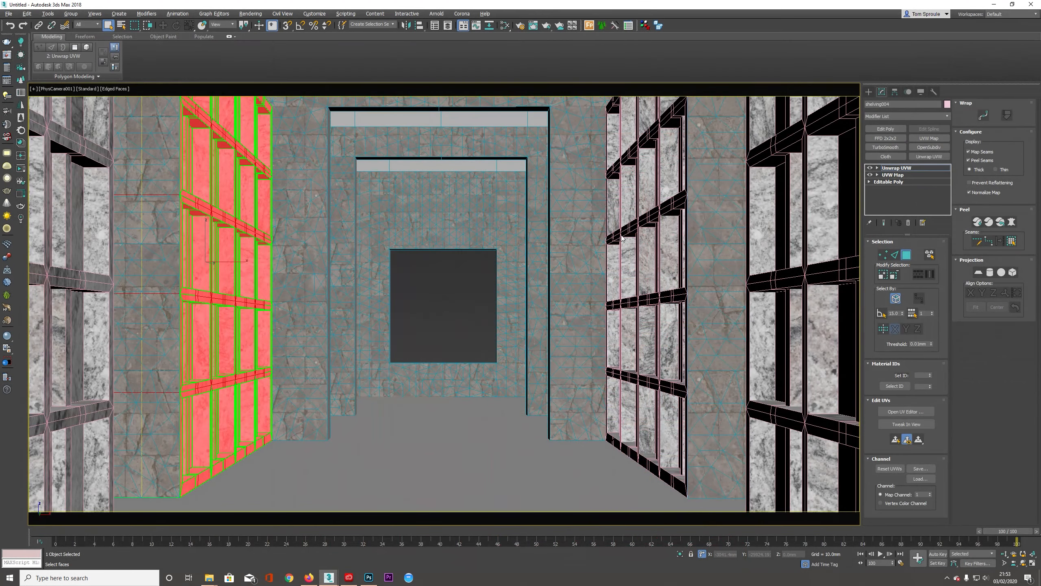
Leave UV face selection, hide the edged faces in the viewport and add an Edit Poly modifier to the shelving
click(896, 167)
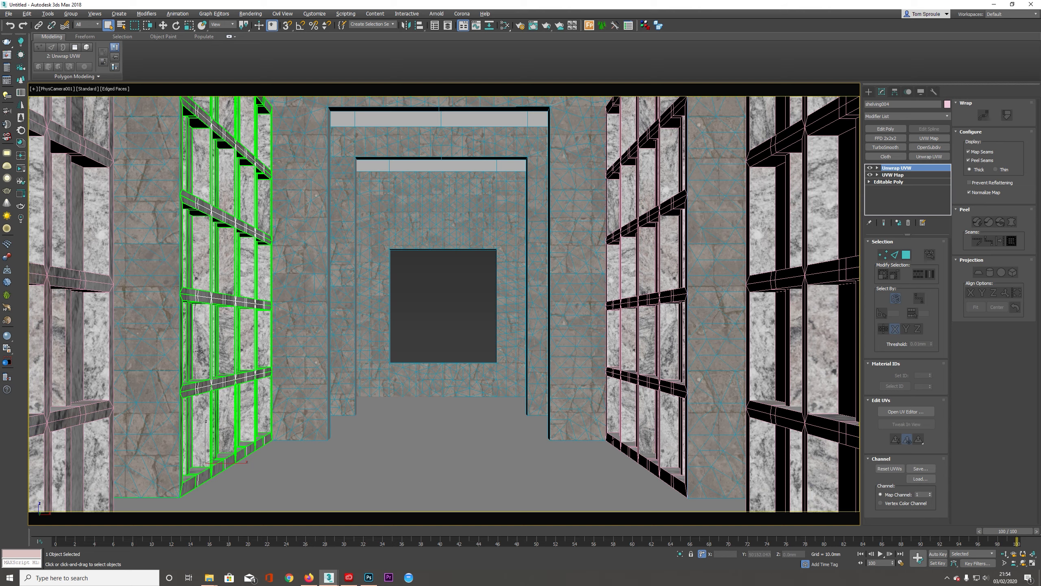
key(F4)
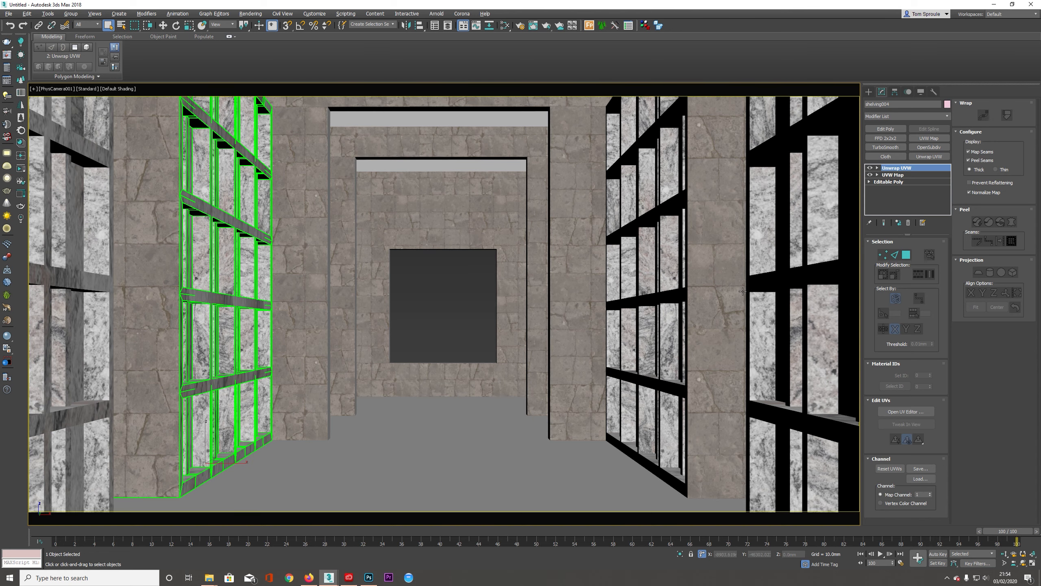
click(885, 129)
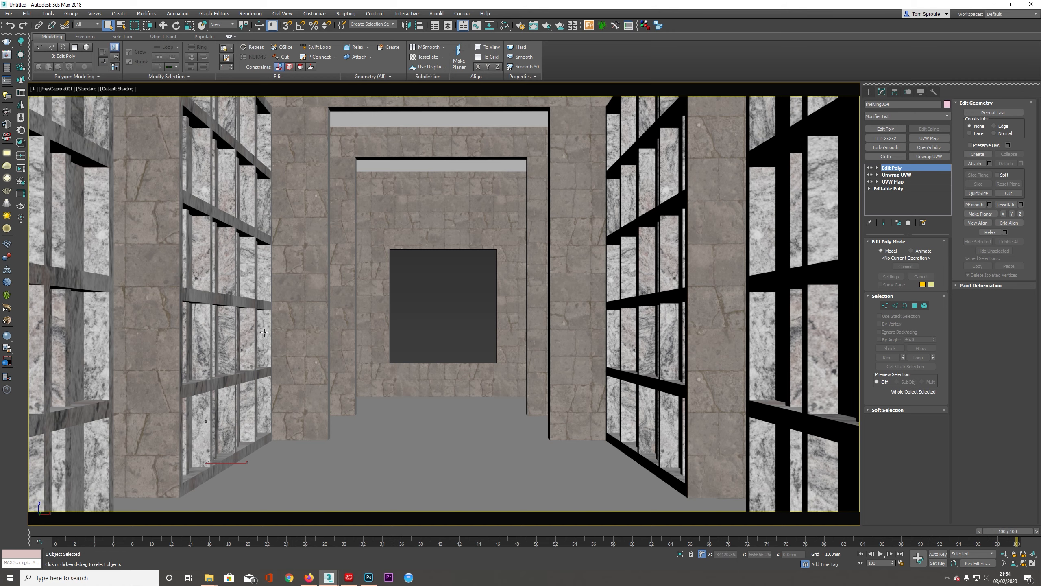
Reopen the material node graph and move the granite bitmap node slightly away from the granite material
key(m)
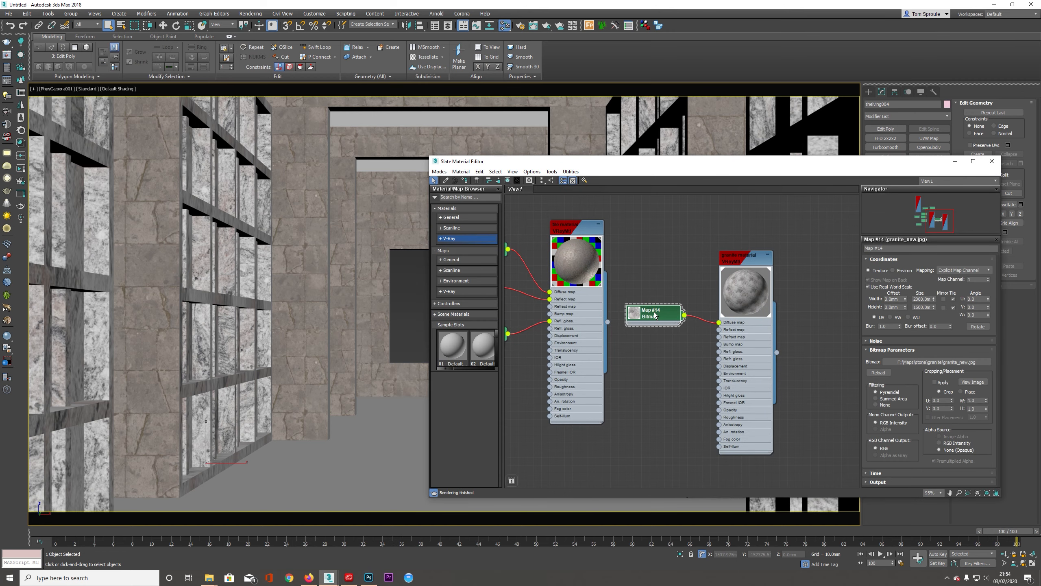
drag(655, 315, 647, 314)
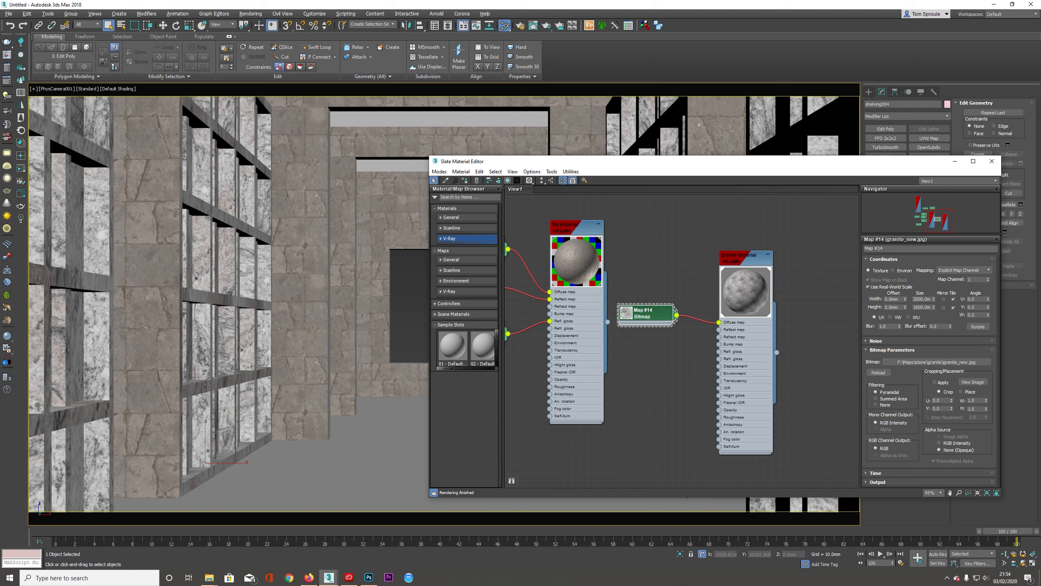
Set the render output size to 6000 by 3000 pixels, keeping the image aspect locked
click(5, 59)
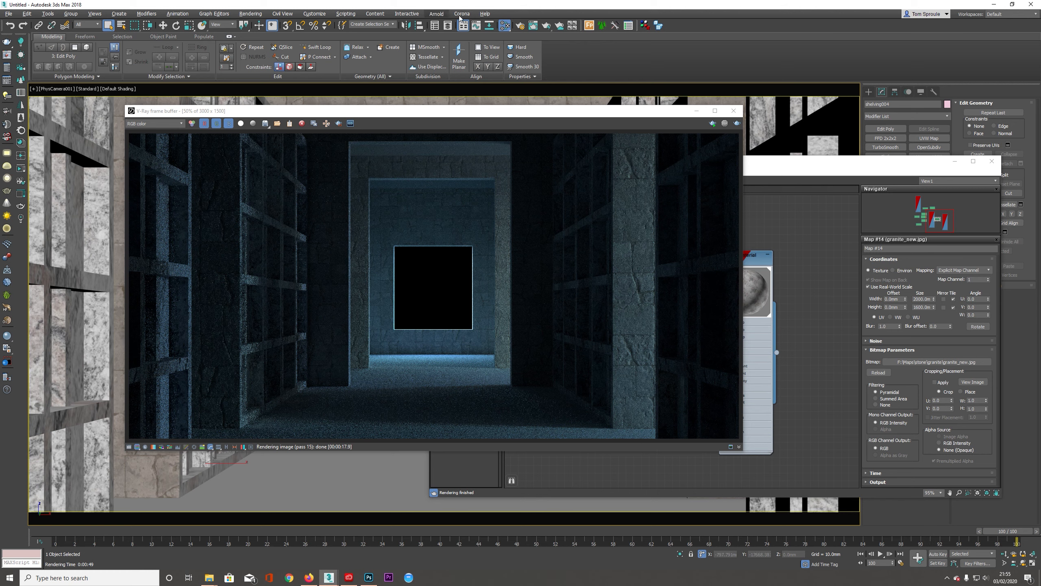
click(520, 27)
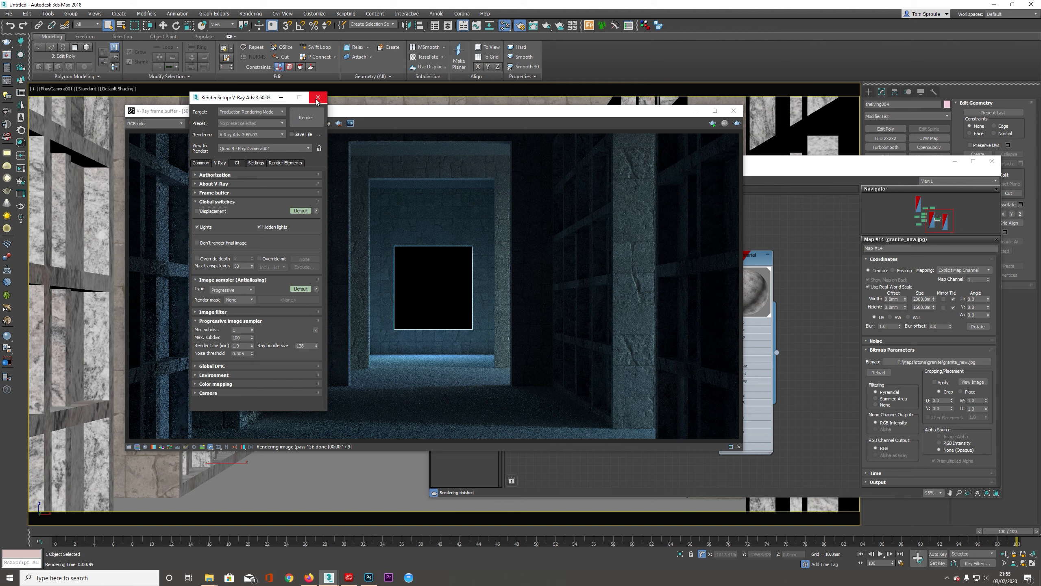
click(201, 162)
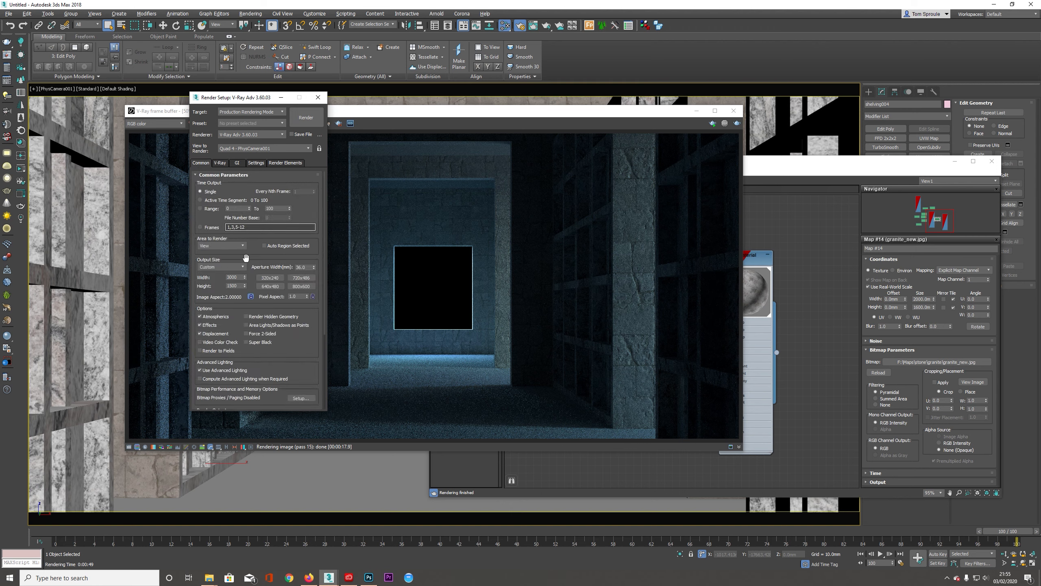
double_click(239, 278)
text(6000)
key(Tab)
drag(255, 98, 569, 107)
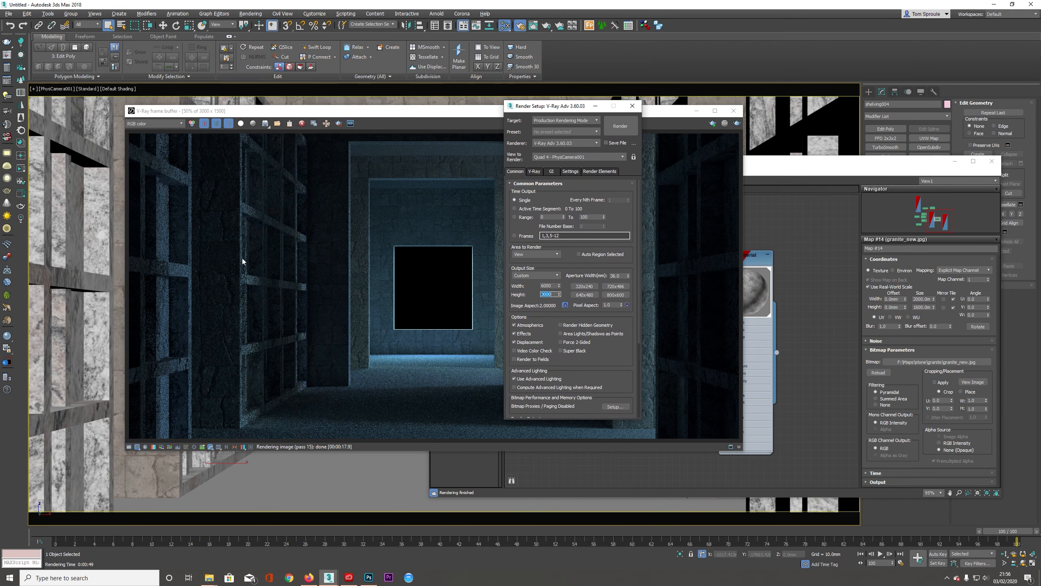
Draw a render region over part of the shelving in the V-Ray frame buffer and start rendering it
click(339, 125)
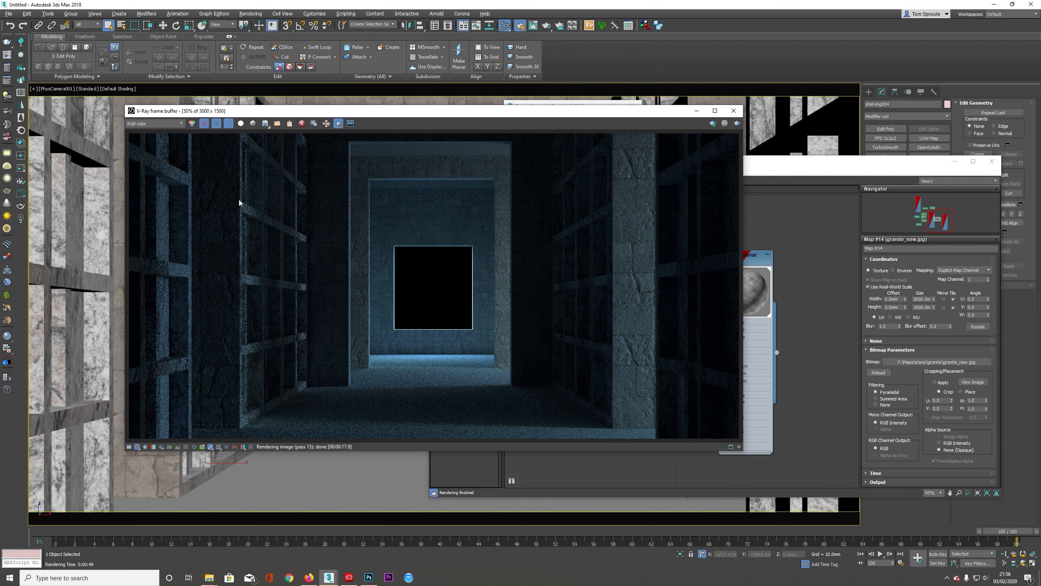
drag(257, 255, 274, 365)
drag(159, 155, 198, 382)
click(737, 123)
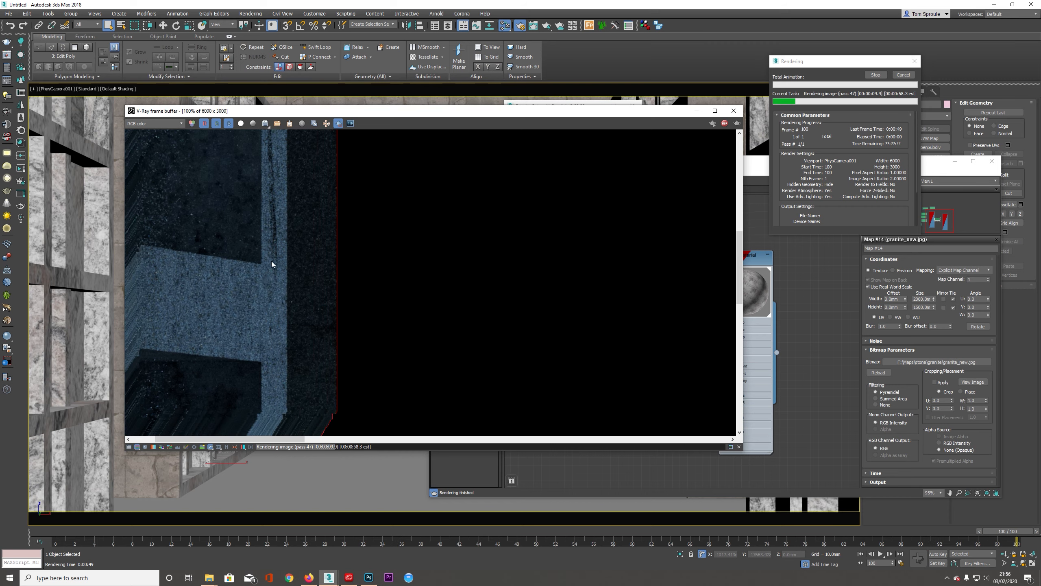
Examine the granite on the shelving in the region render, stop the render and close the frame buffer
scroll(272, 263, down, 3)
scroll(239, 321, up, 3)
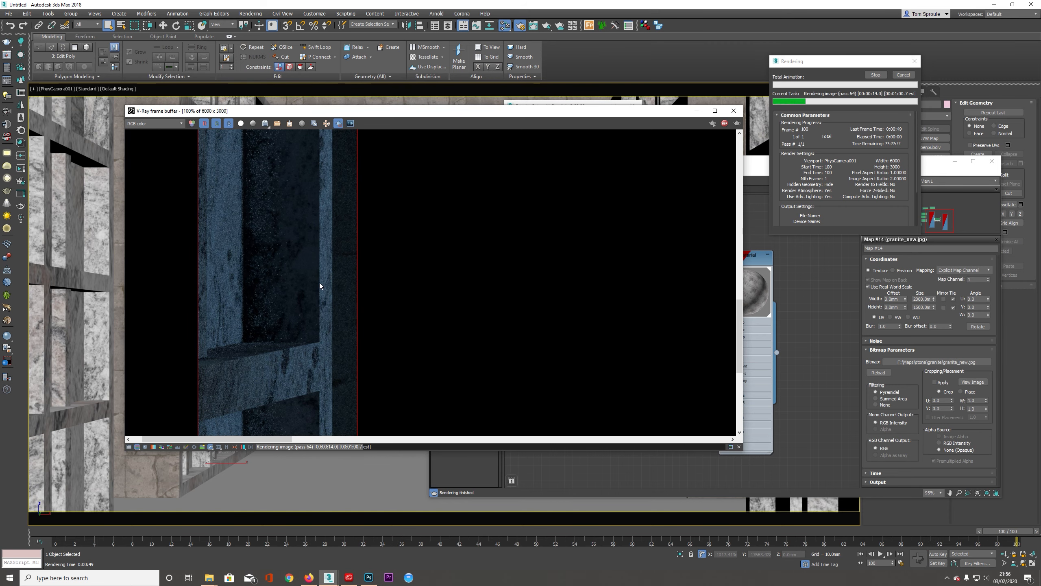
scroll(320, 286, down, 3)
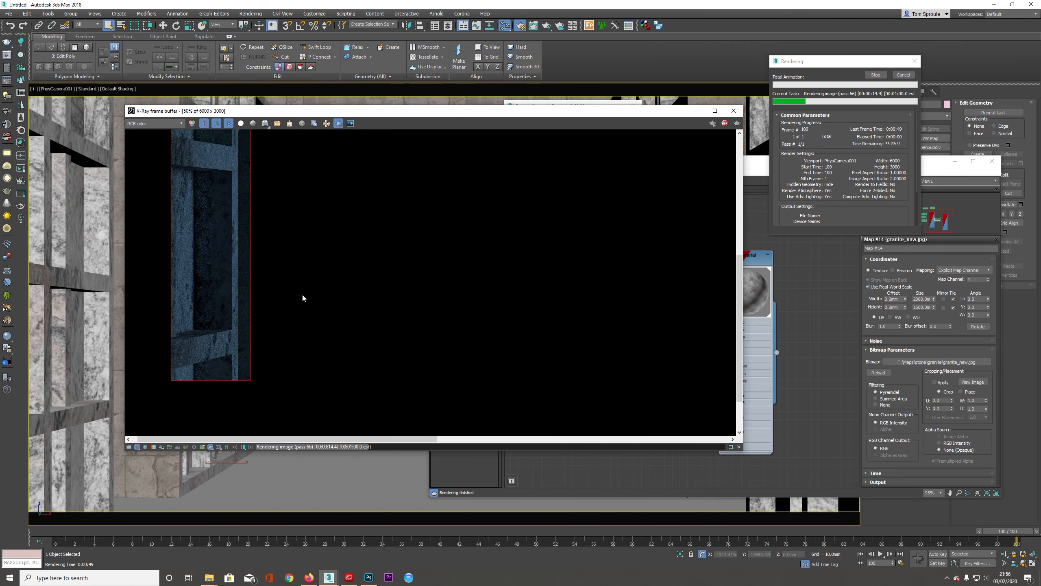
click(725, 124)
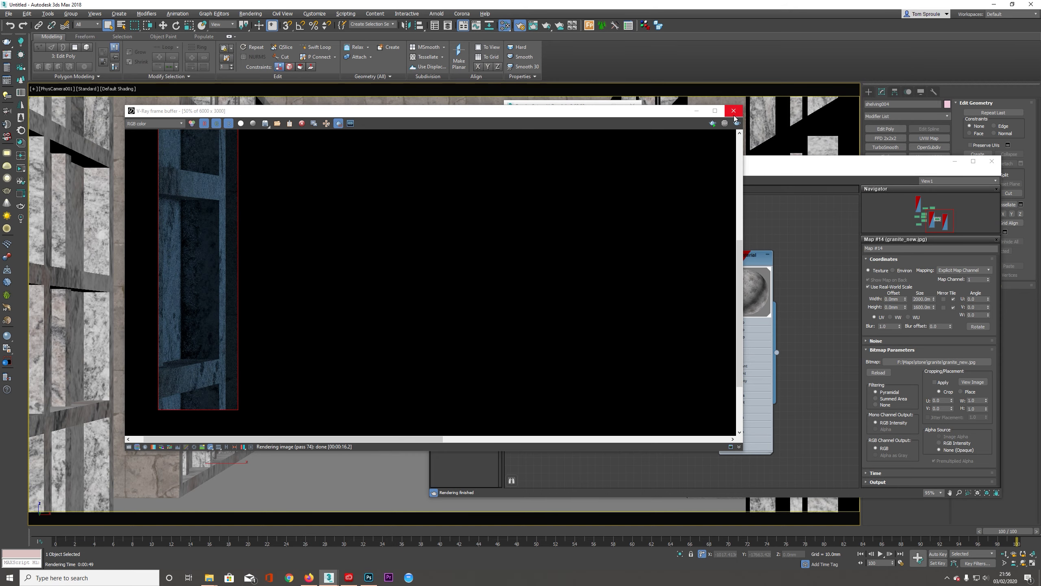
click(733, 111)
Rearrange the open windows and add a VRayBlendMtl to the material node graph
drag(565, 106, 336, 68)
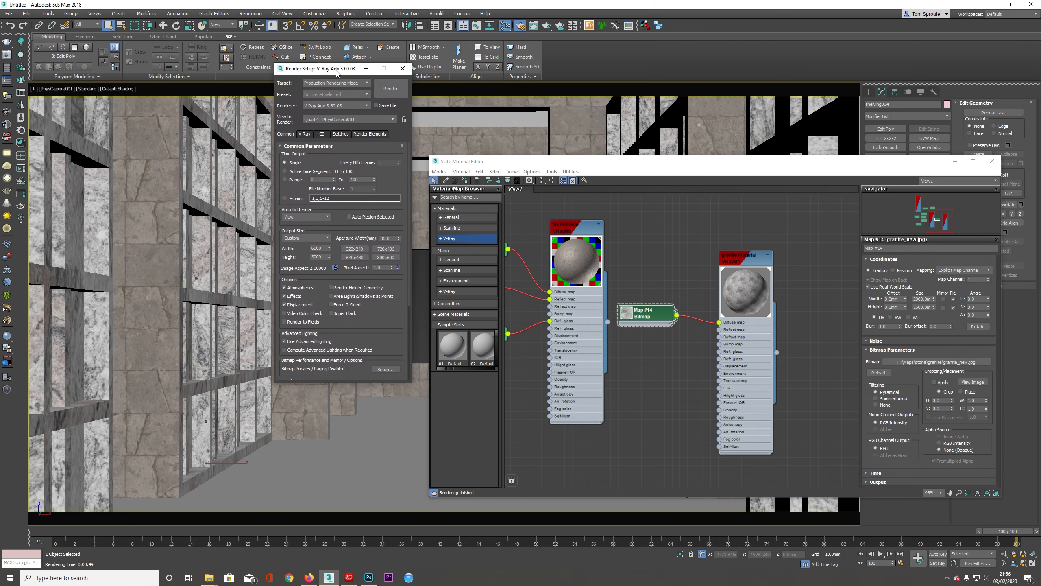
drag(648, 163, 657, 77)
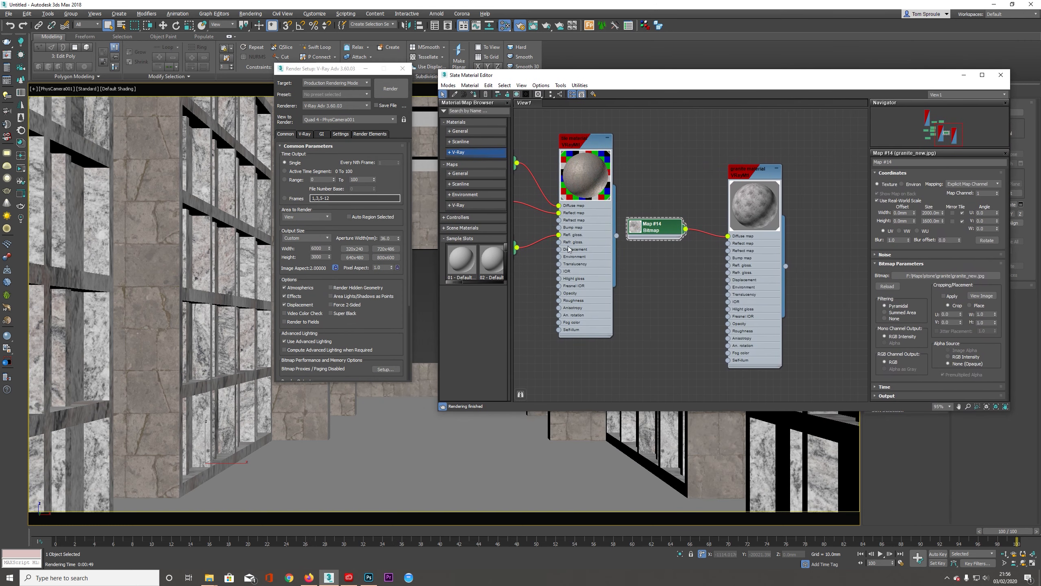
click(460, 131)
click(459, 131)
click(458, 152)
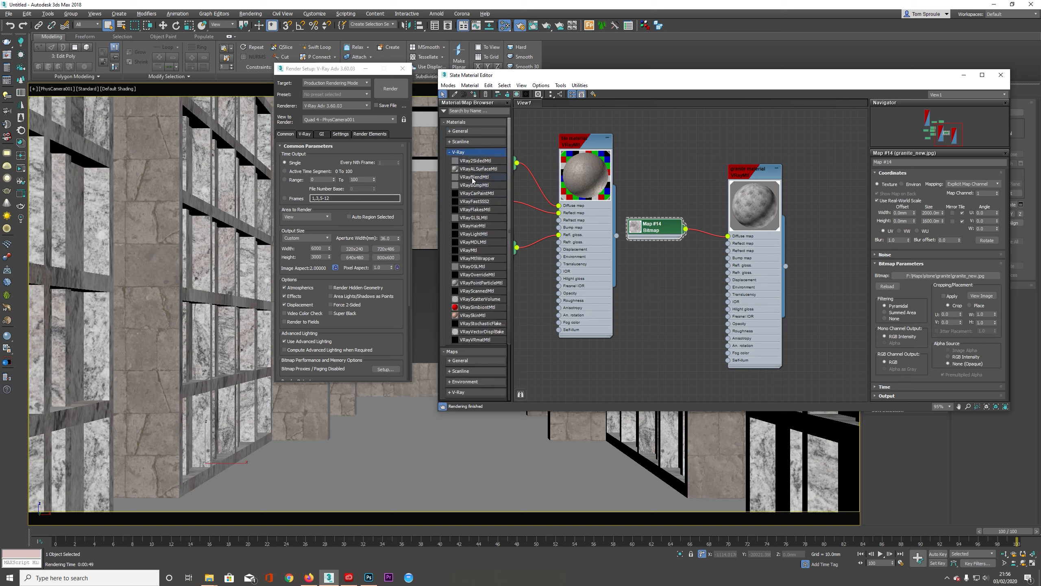
double_click(472, 179)
click(458, 152)
Place the VRayBlendMtl node beside the granite material and connect the granite material as its base
drag(689, 216, 844, 247)
middle_drag(786, 260, 669, 262)
drag(675, 267, 695, 224)
drag(718, 260, 764, 321)
middle_drag(713, 297, 722, 229)
scroll(707, 273, down, 1)
middle_drag(707, 273, 724, 250)
scroll(699, 239, down, 2)
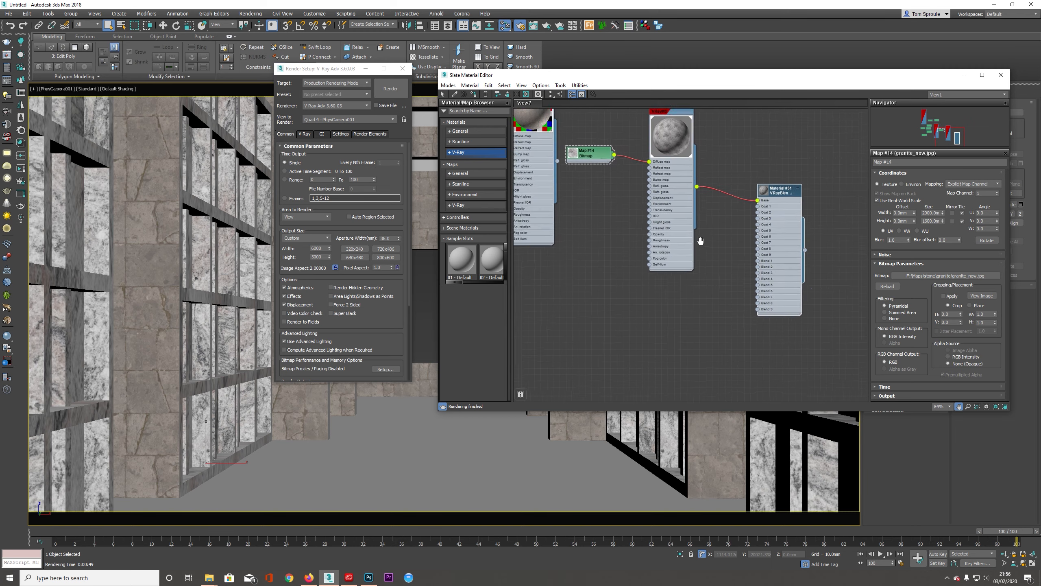
Add a Noise map and connect it to the granite material's diffuse map in place of the bitmap
click(678, 199)
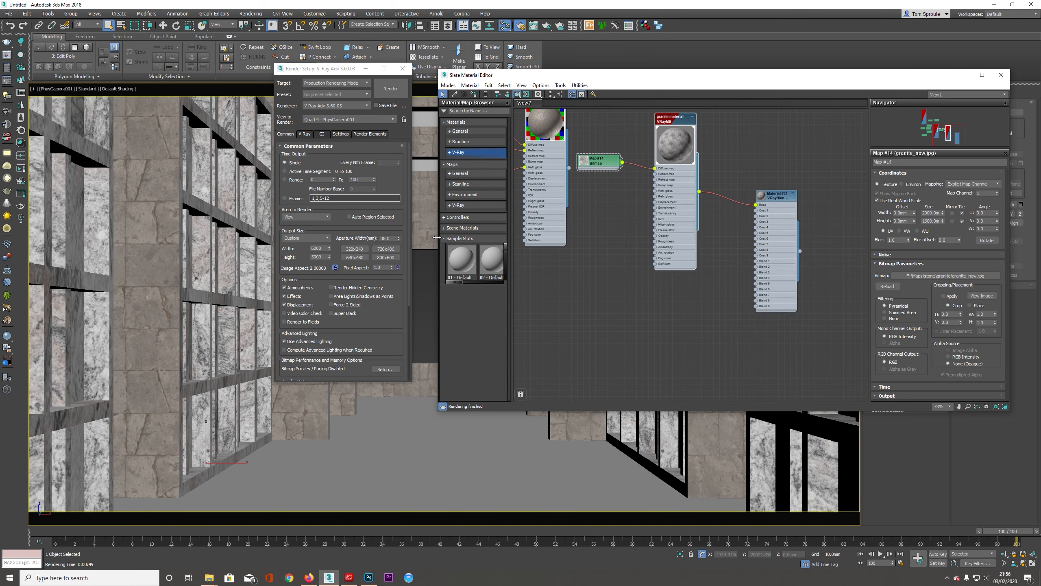
click(460, 173)
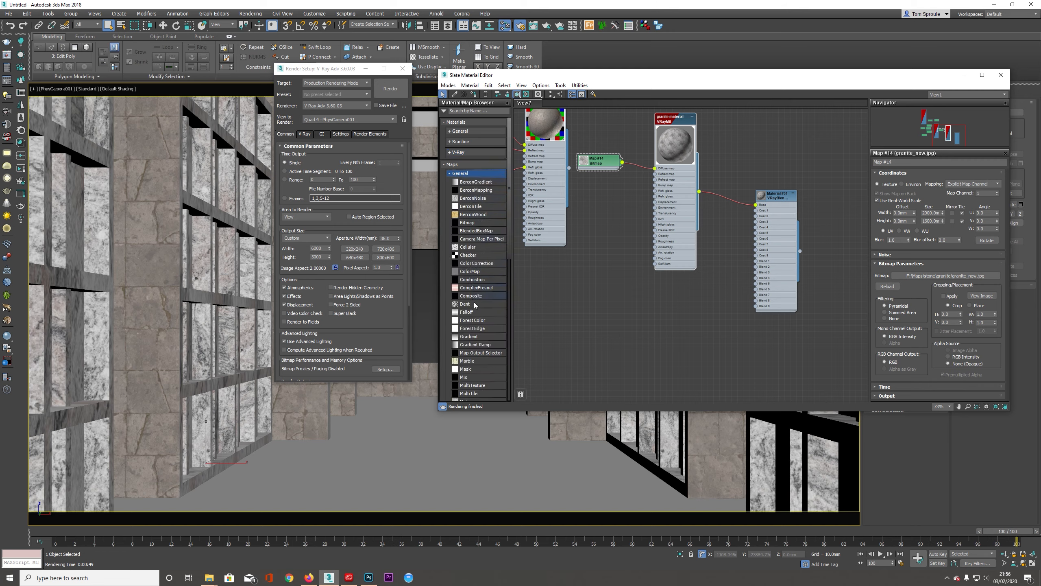
scroll(474, 325, down, 4)
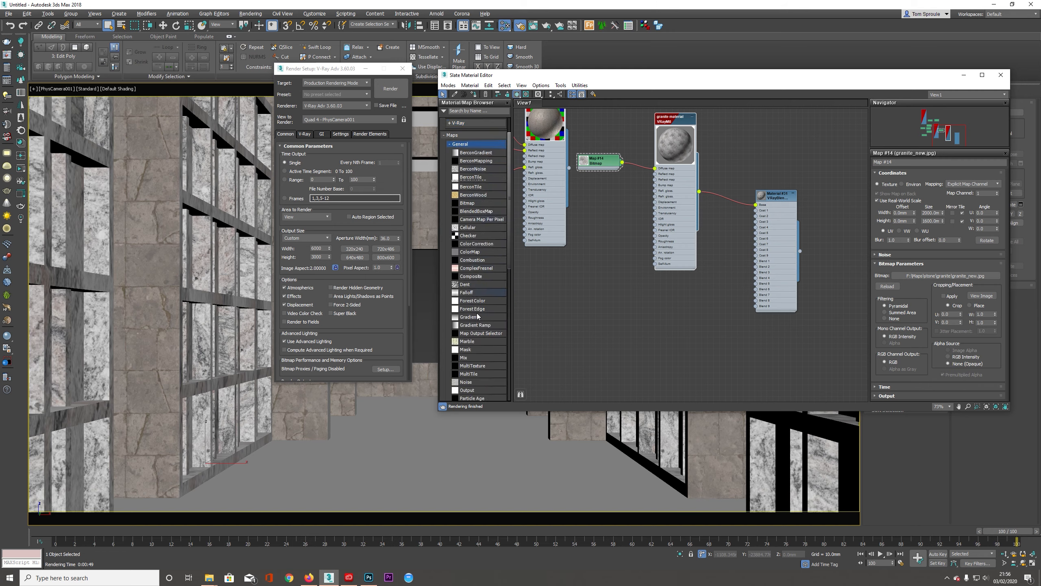
double_click(467, 313)
drag(679, 266, 655, 169)
Open the Noise map's parameters and enlarge its node preview
double_click(573, 284)
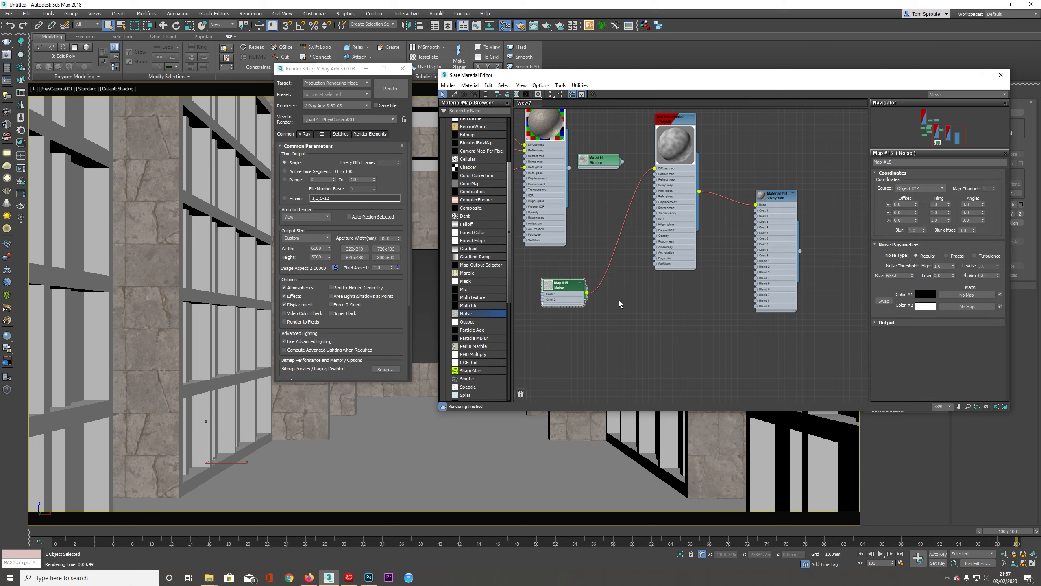
click(549, 283)
scroll(557, 314, up, 3)
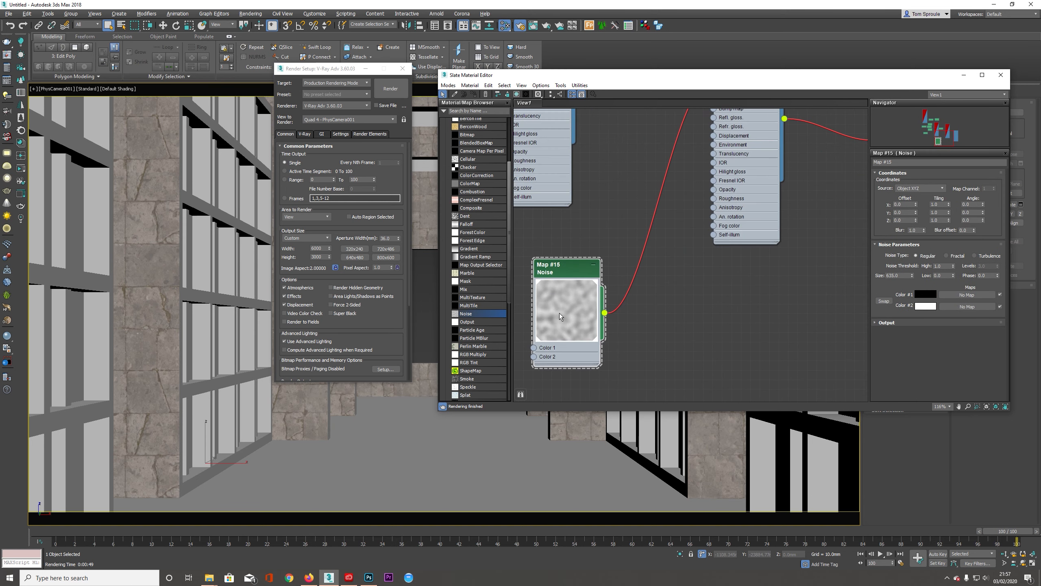
Set the Noise map's thresholds to High 0.73 and Low 0.35, and switch its noise type to Turbulence
double_click(942, 266)
drag(954, 271, 955, 289)
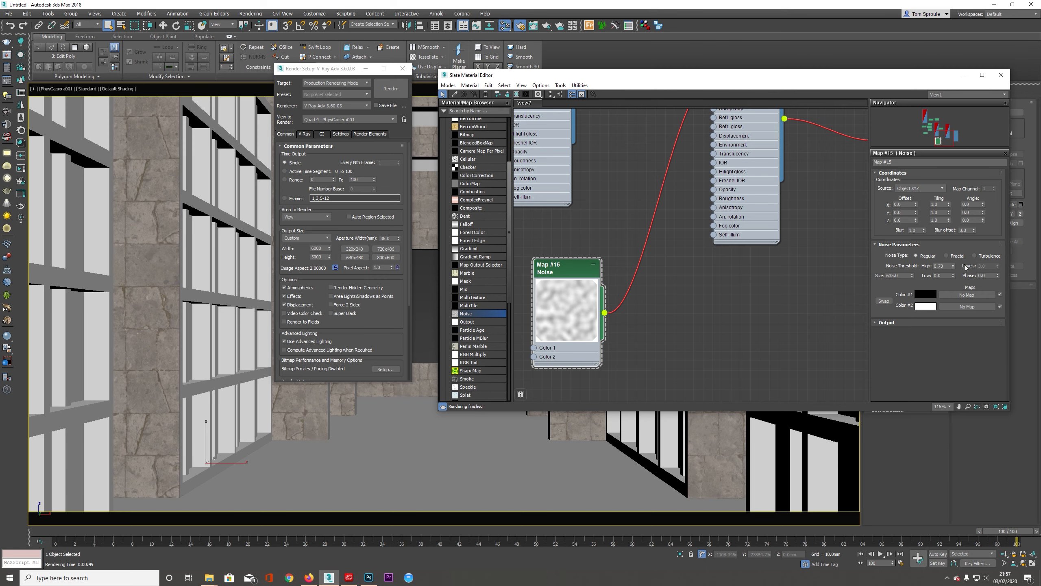
click(939, 266)
drag(954, 276, 960, 252)
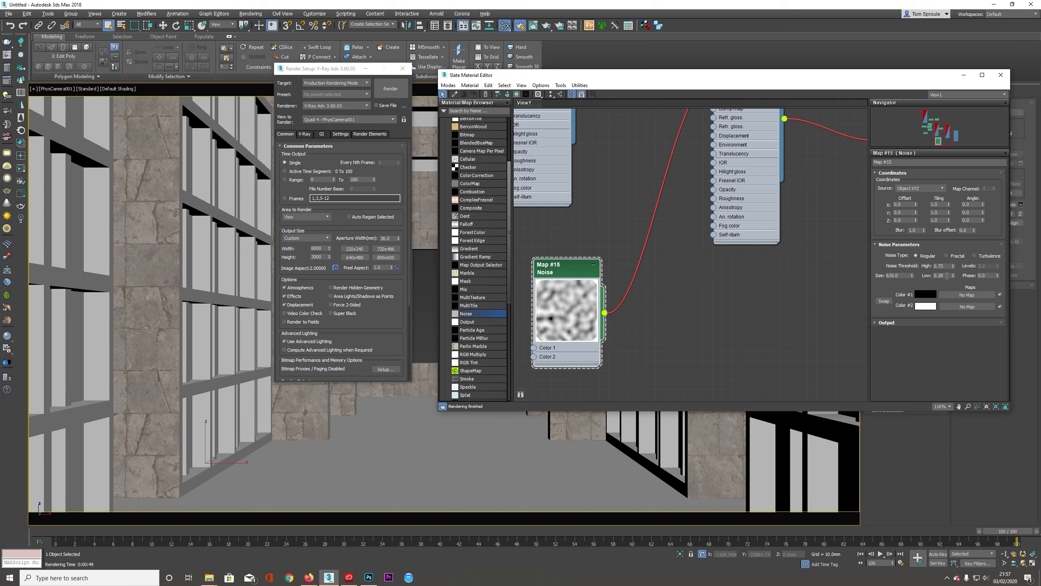
drag(953, 276, 954, 269)
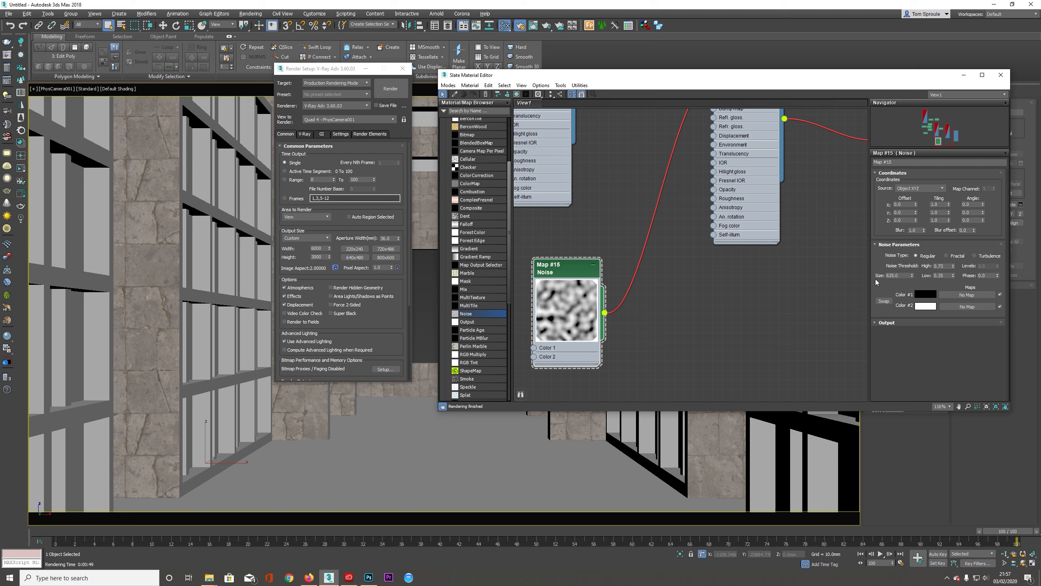
click(957, 257)
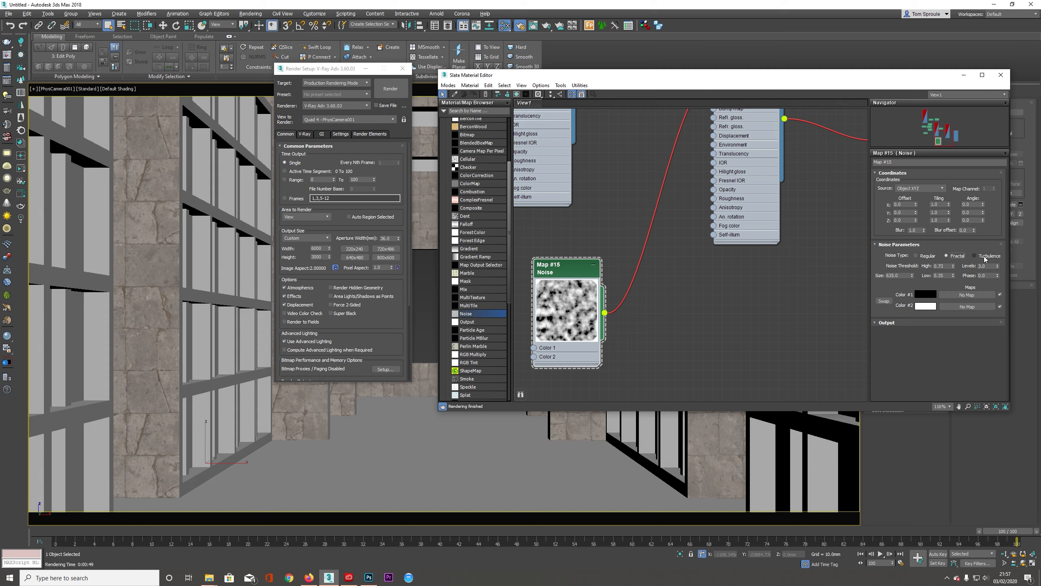
click(984, 255)
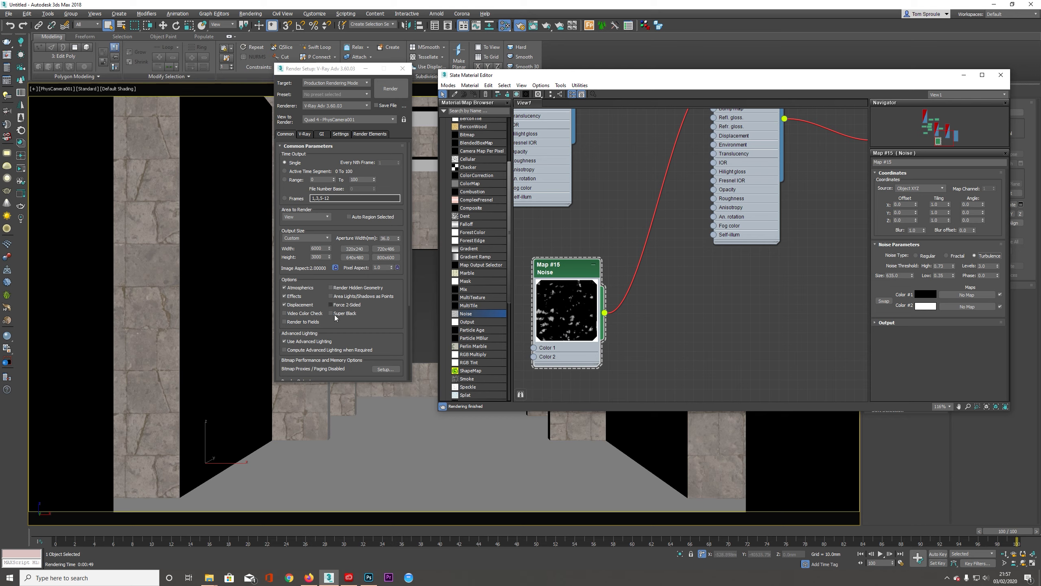
Move the Noise node up beside the granite material and test-render the shelving region
scroll(627, 230, down, 4)
middle_drag(620, 235, 579, 322)
scroll(552, 341, up, 3)
drag(534, 351, 615, 172)
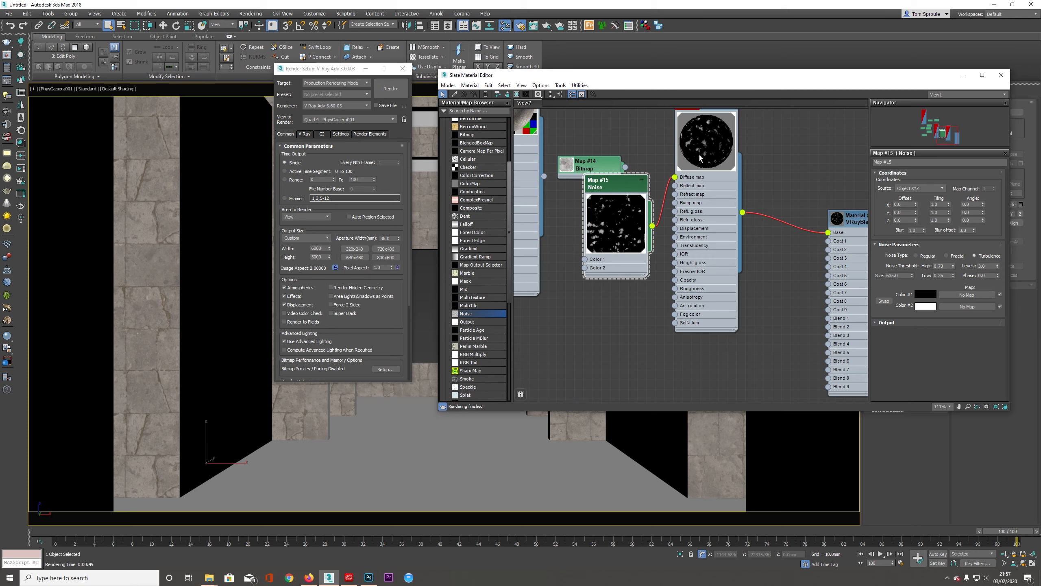
key(shift+q)
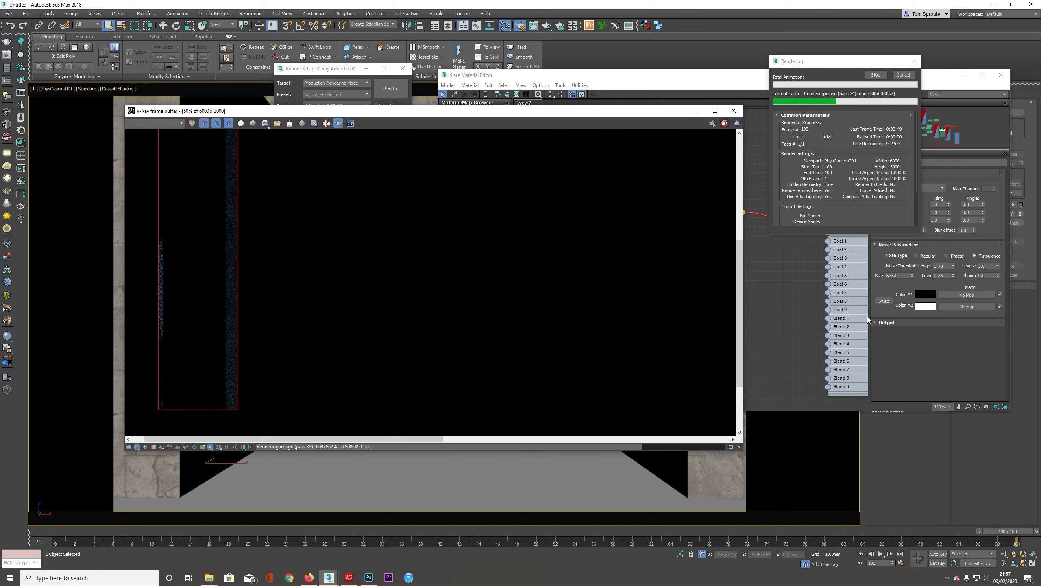
click(786, 295)
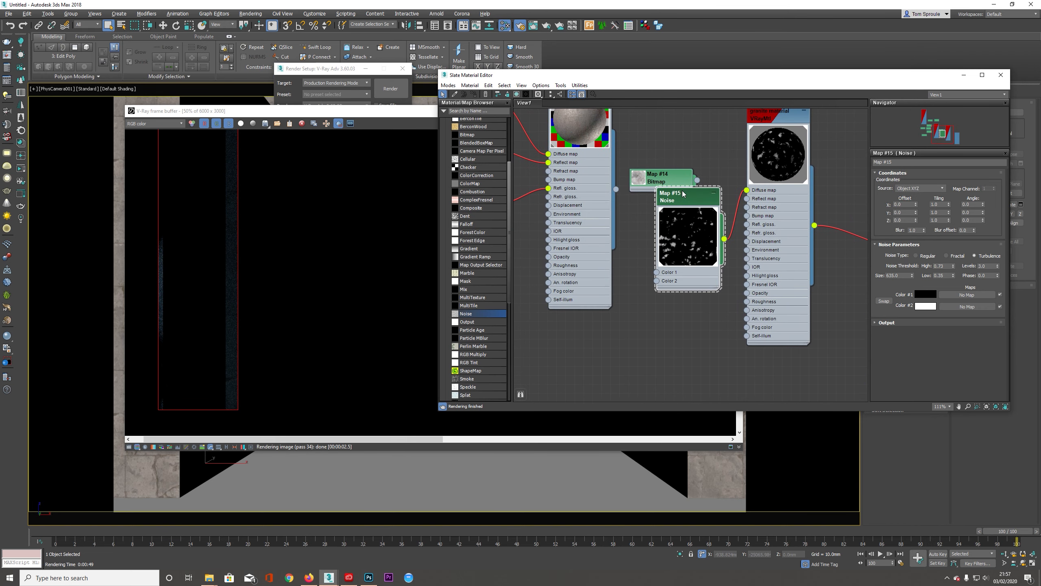
Try Noise sizes of 100 and 200, and re-render the shelving region
double_click(889, 275)
text(100)
key(Return)
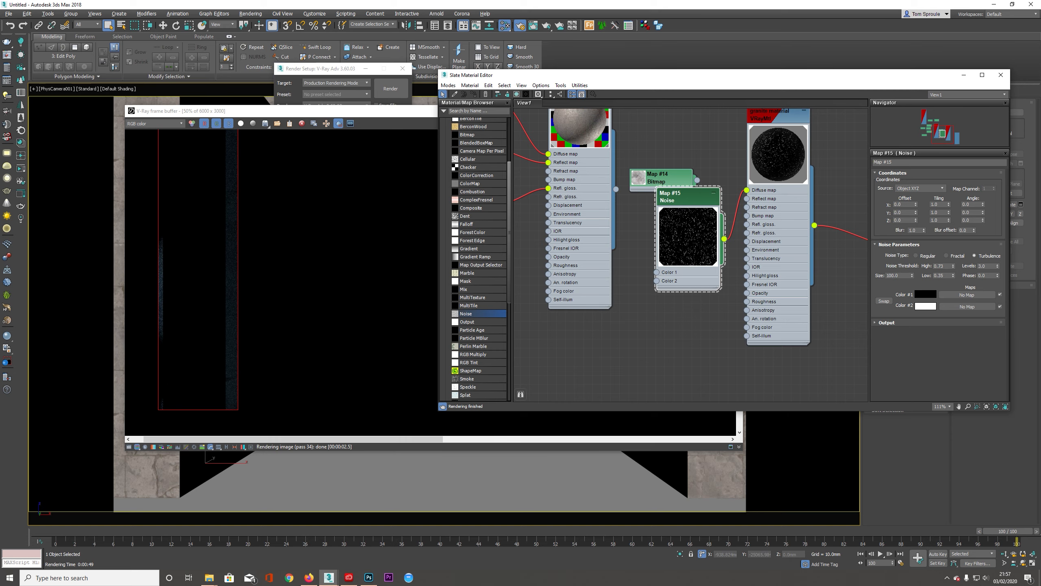
key(shift+q)
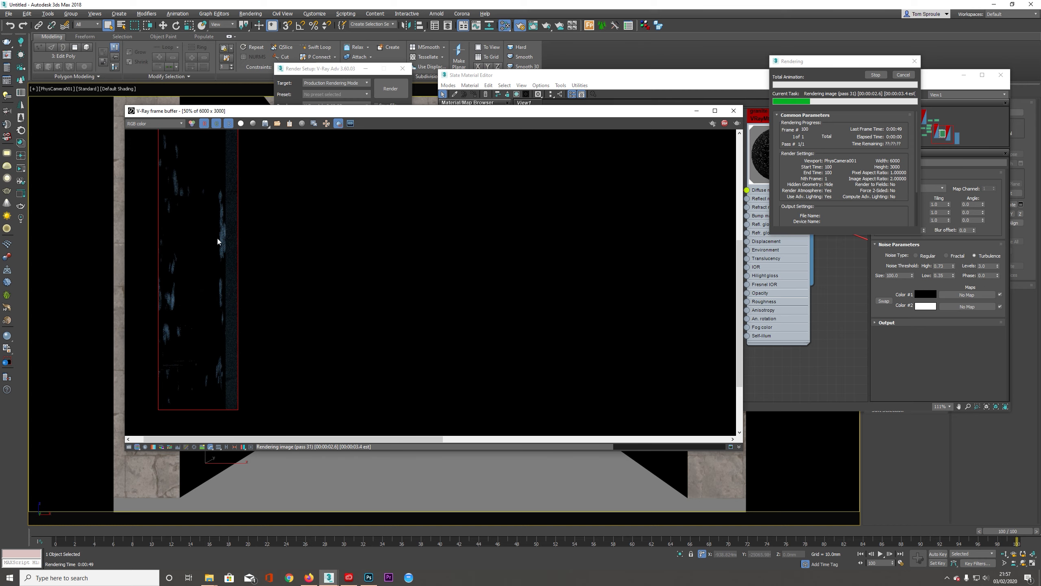
click(724, 127)
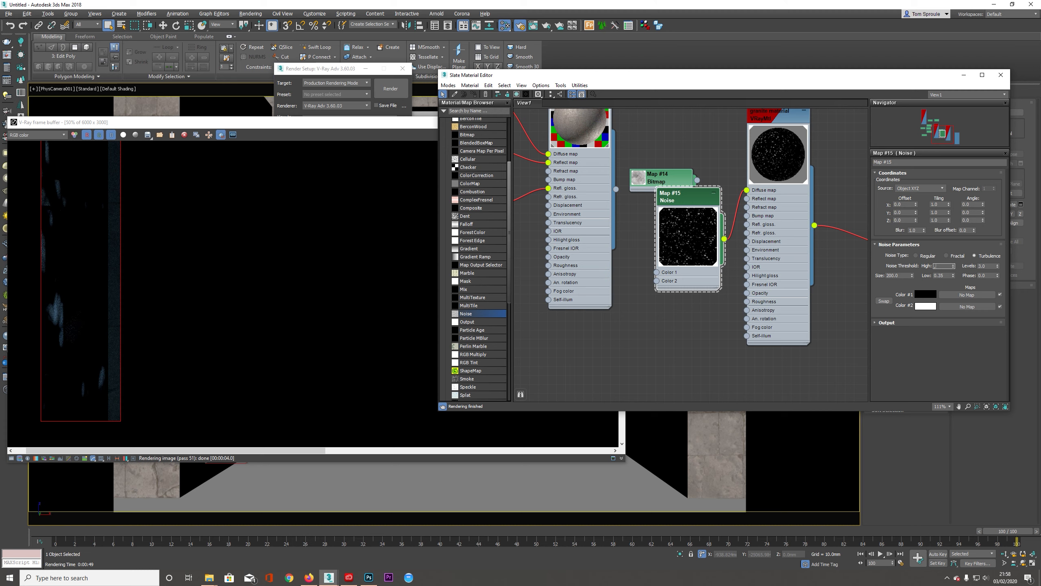
Set the Noise map's thresholds to High 0.3 and Low 0.2
key(Tab)
key(Tab)
key(Tab)
text(.2)
key(Tab)
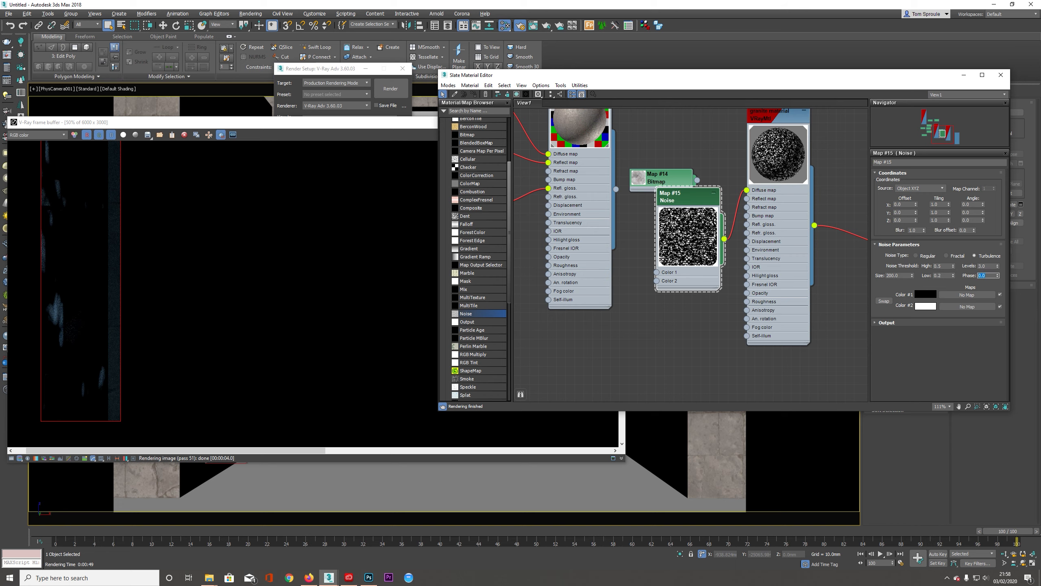
key(Tab)
Re-render the shelving region and examine how the noise pattern falls across the shelves
key(shift+q)
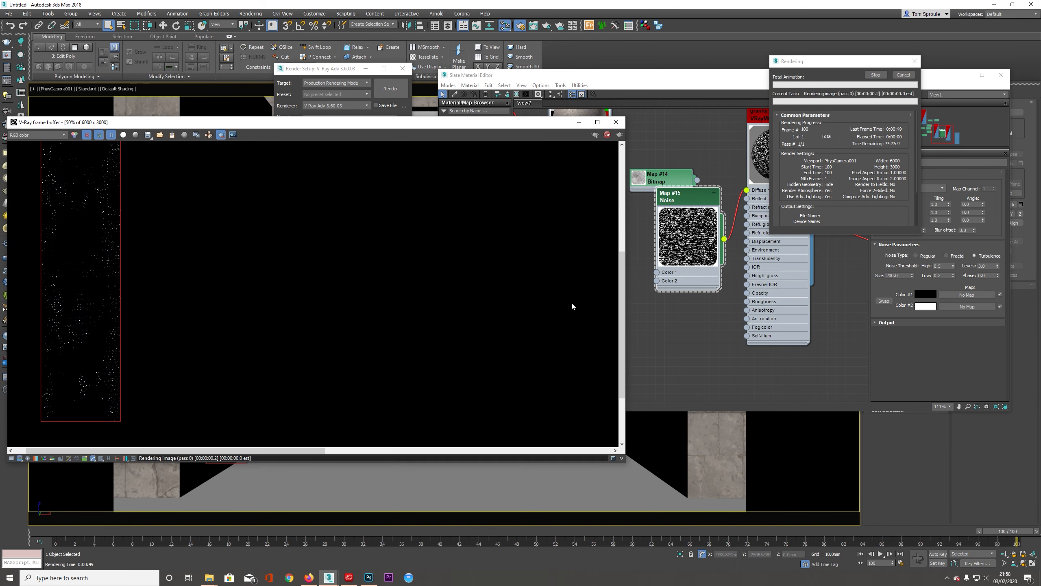
scroll(88, 275, down, 1)
scroll(62, 281, up, 1)
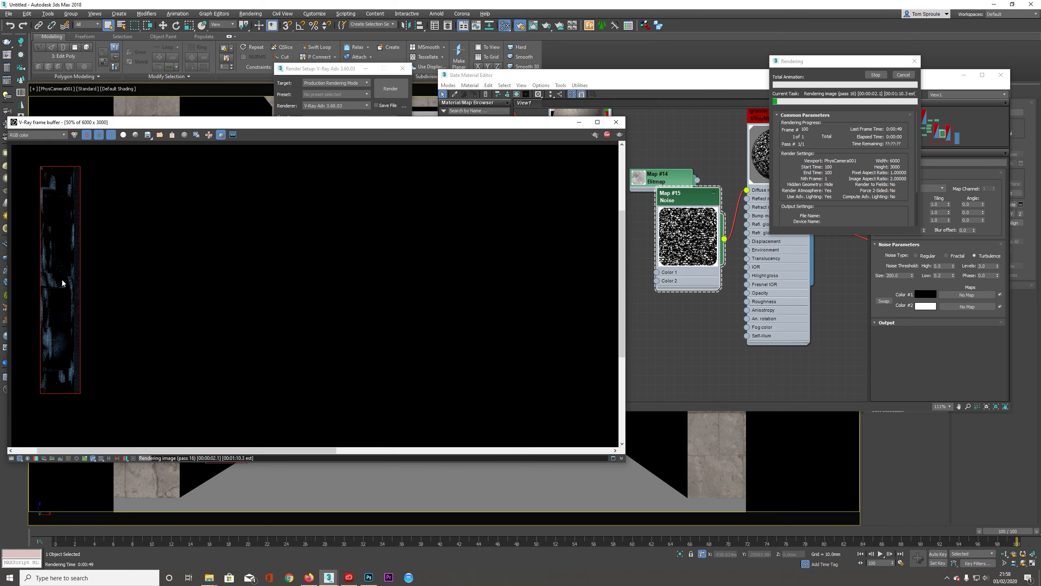
scroll(63, 280, up, 1)
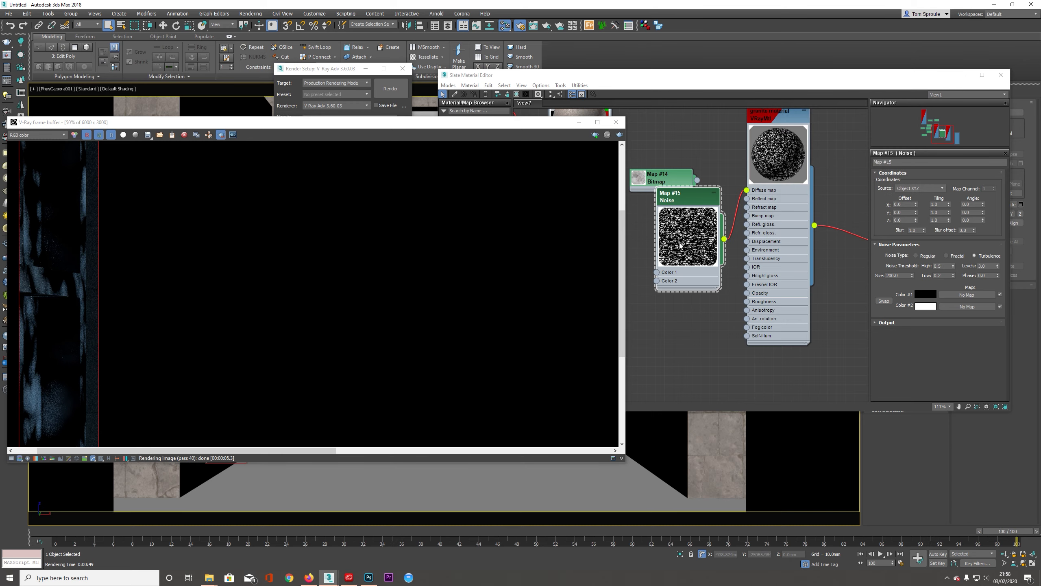
Duplicate the Noise map below the original and set the original's Levels to 7
click(686, 200)
shift+drag(685, 201, 659, 327)
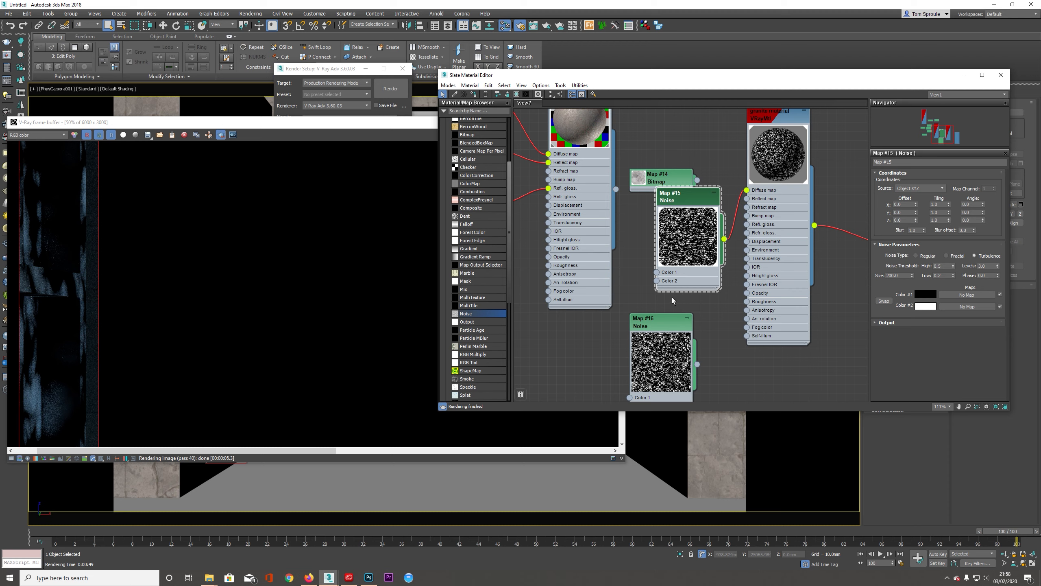
double_click(984, 266)
key(Return)
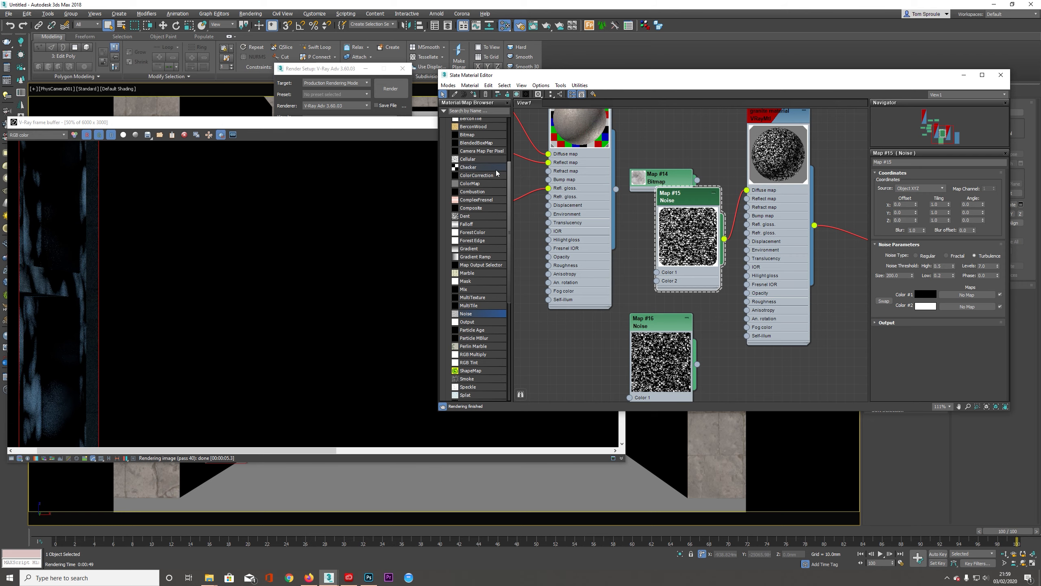
Render the region with the higher noise levels and examine the pattern's detail up close
click(410, 133)
click(607, 135)
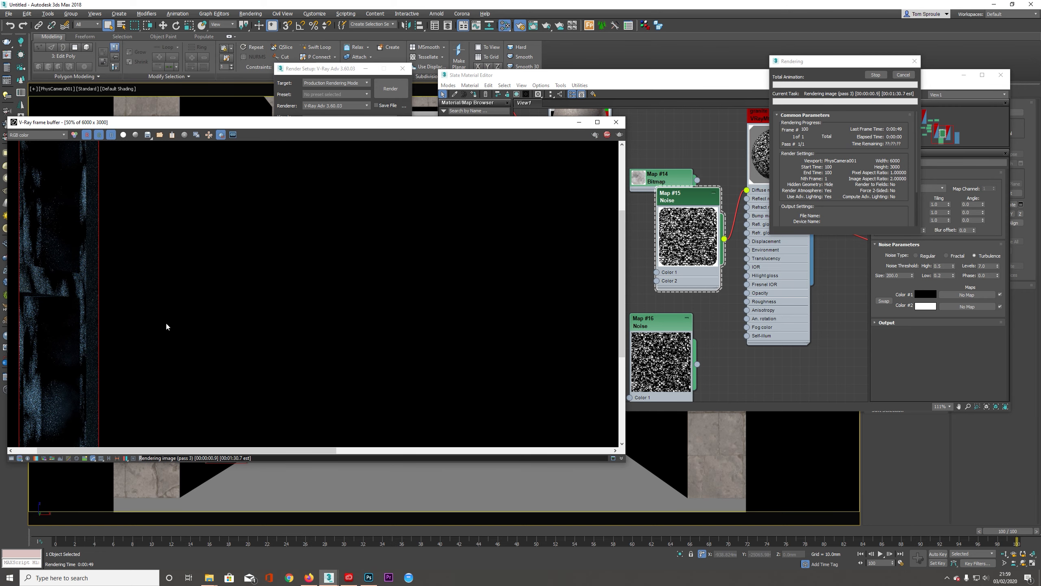
scroll(64, 289, up, 2)
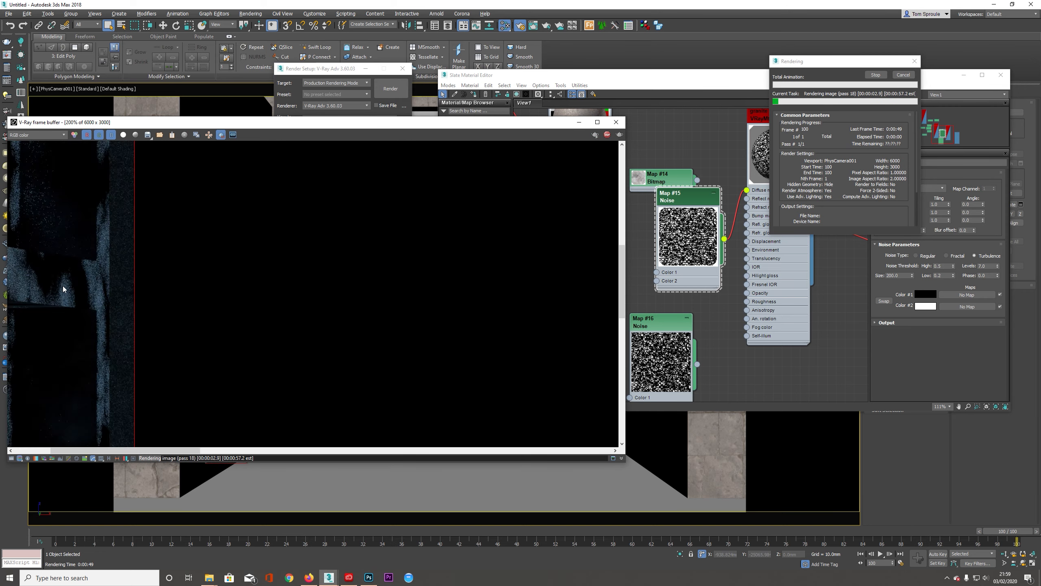
scroll(61, 295, down, 2)
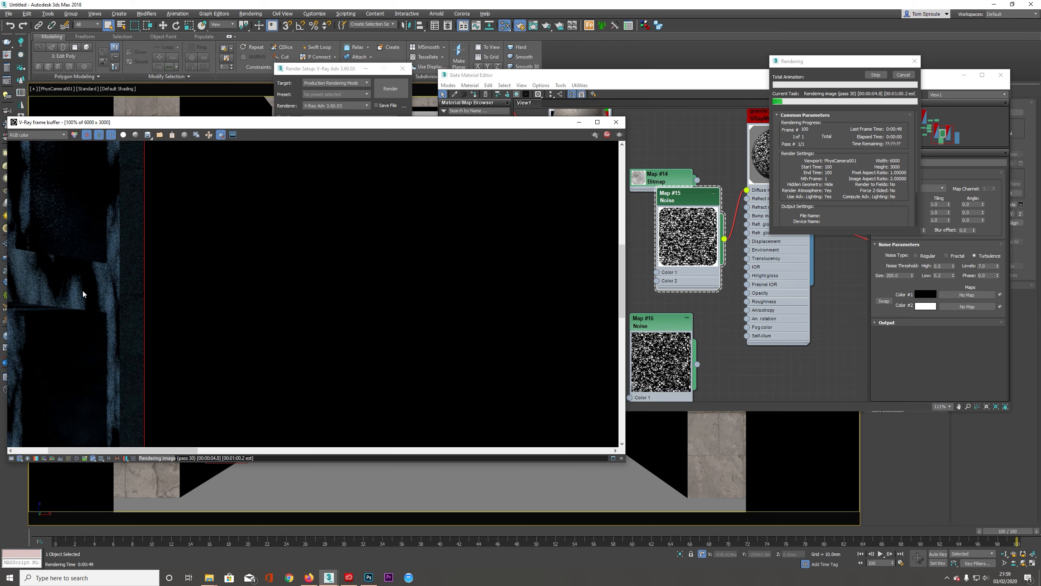
scroll(77, 306, down, 1)
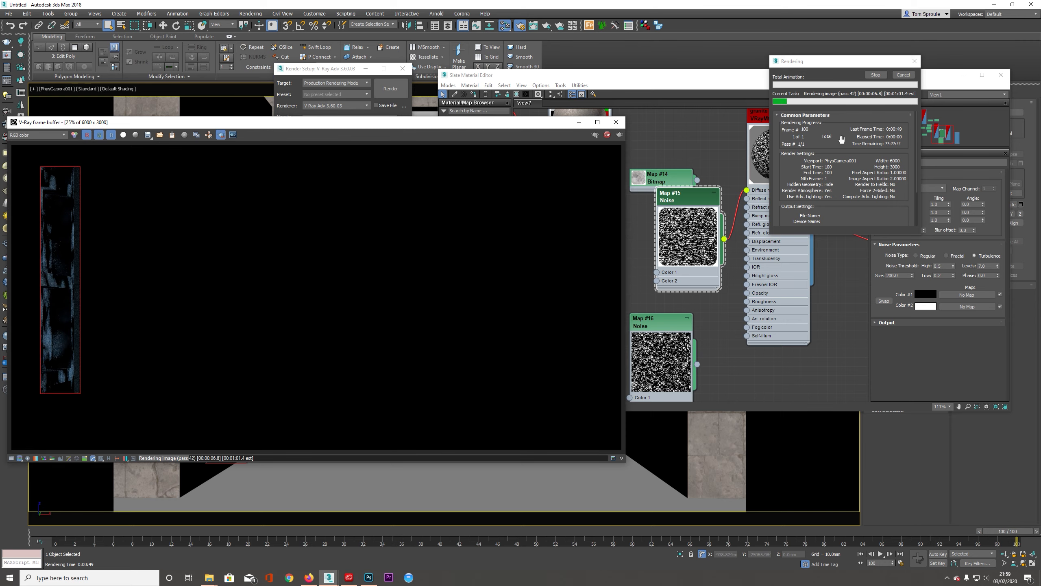
Stop the render and connect the duplicated Noise map to the granite material's diffuse map
click(874, 75)
mouse_move(660, 325)
mouse_down()
mouse_move(670, 301)
mouse_move(669, 325)
mouse_up()
drag(705, 364, 746, 190)
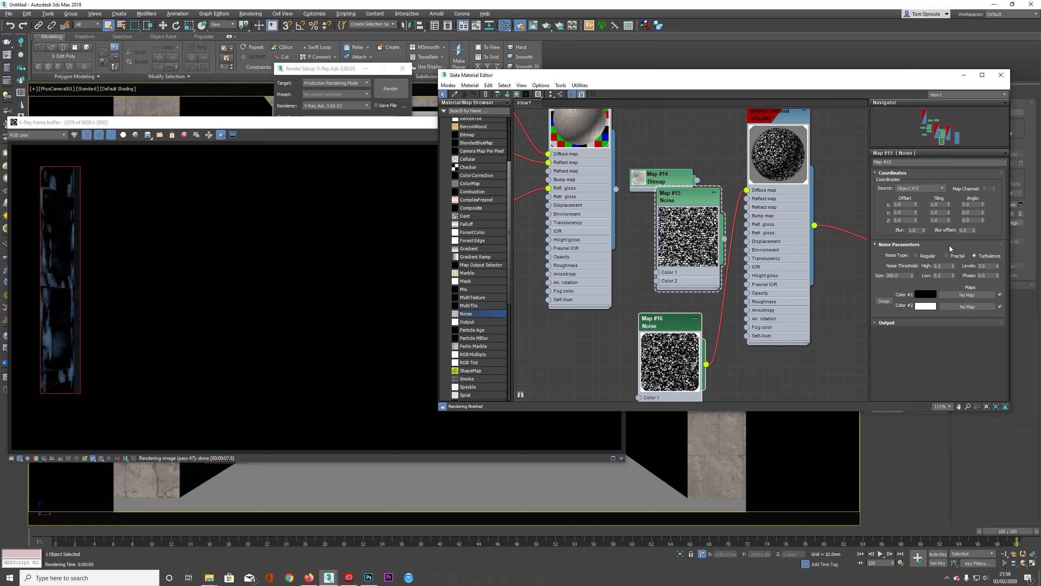
click(952, 256)
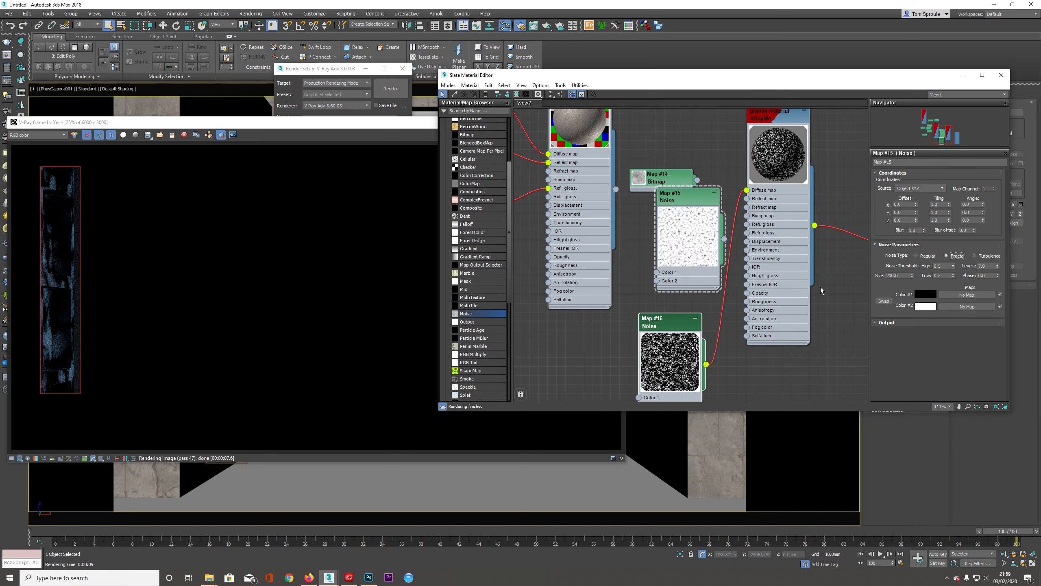
click(667, 325)
click(695, 201)
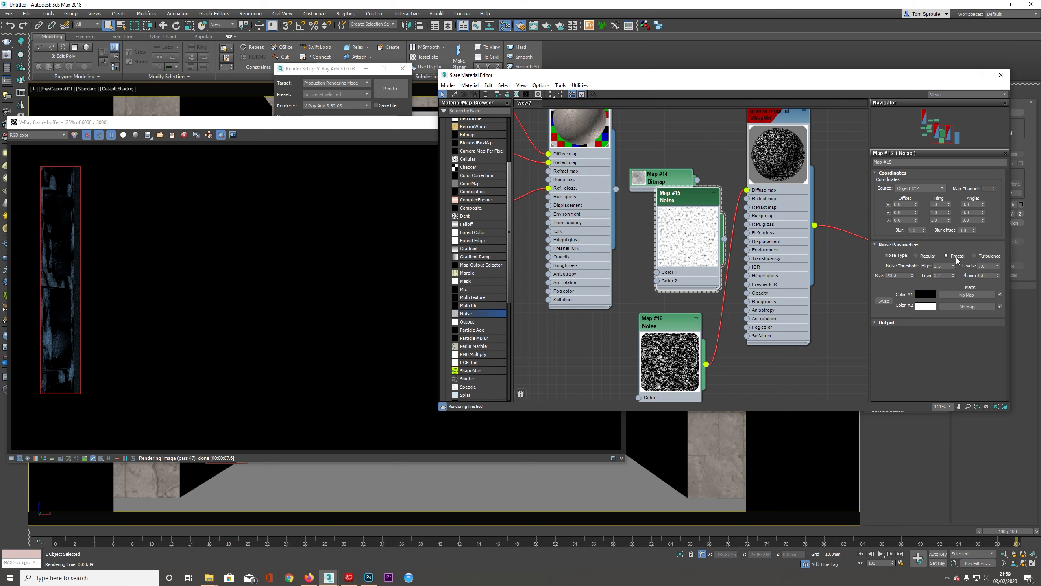
click(974, 255)
Set the duplicated Noise map's type to Fractal and test-render the shelving region
click(663, 326)
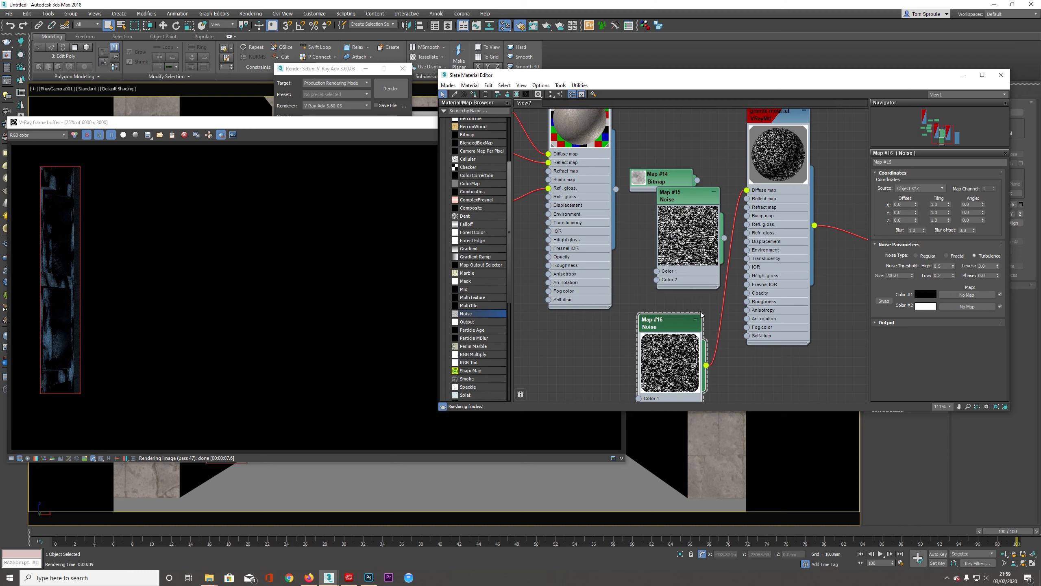
click(946, 256)
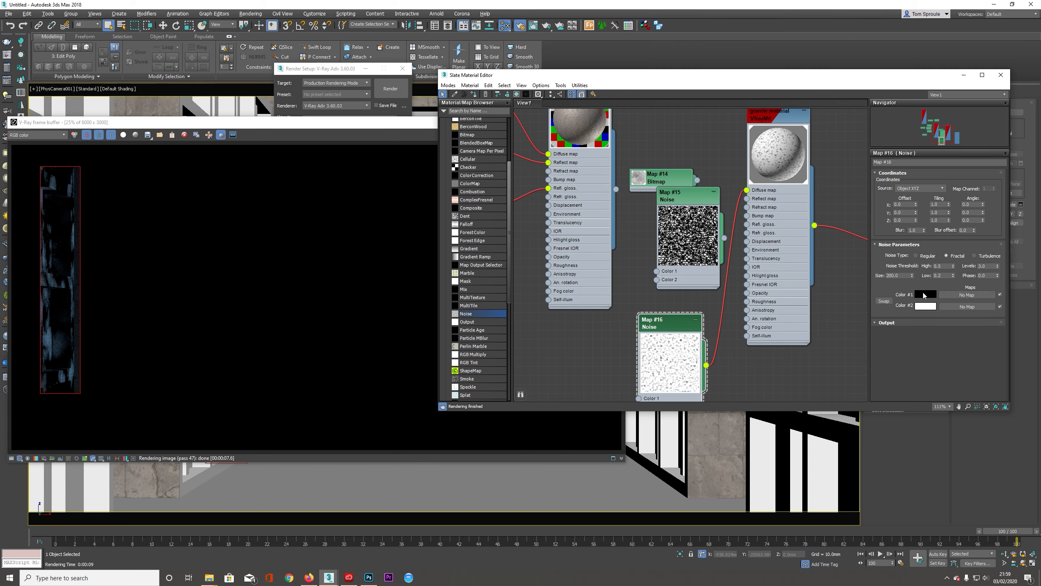
scroll(789, 219, down, 1)
middle_drag(789, 219, 722, 256)
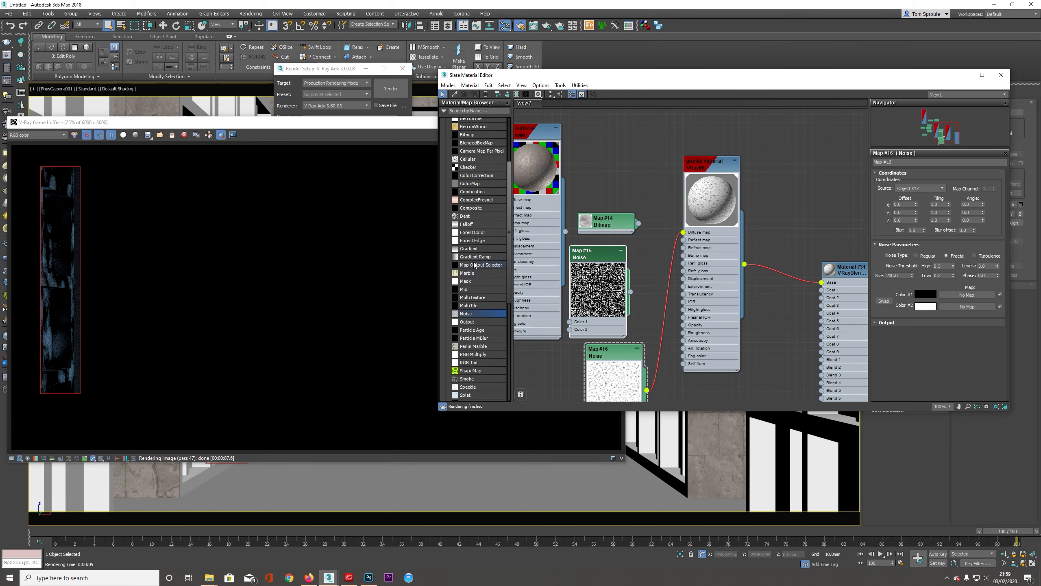
click(396, 125)
click(607, 135)
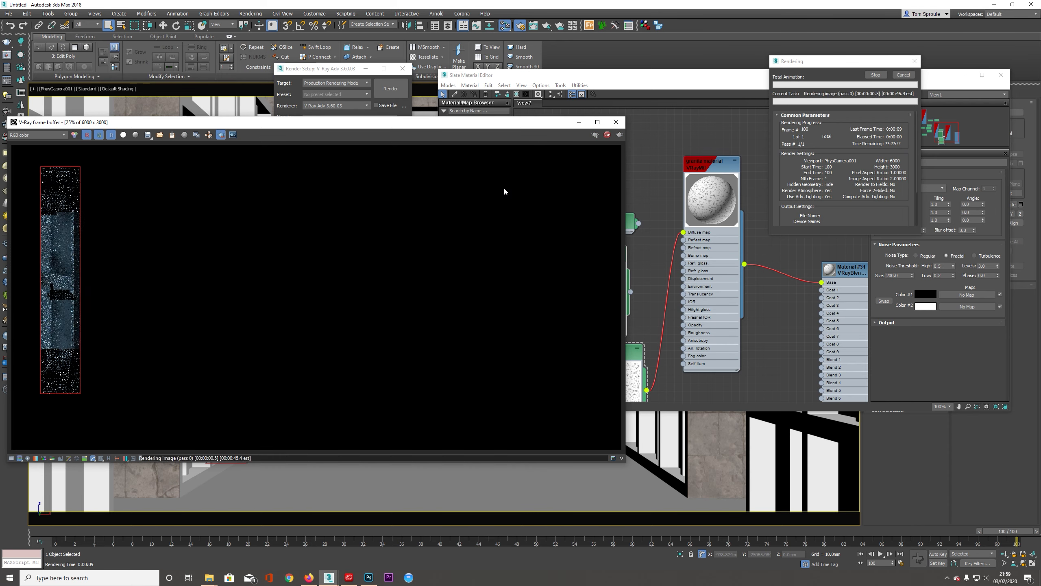
click(607, 135)
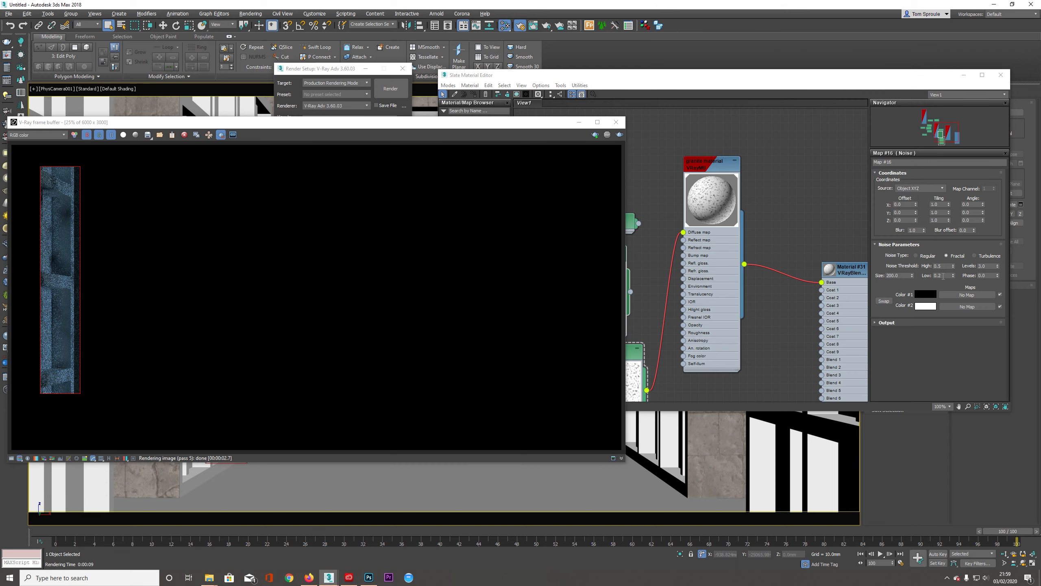
Set the duplicated Noise map's Low threshold to 0.4, test-render the region and close the frame buffer
click(930, 283)
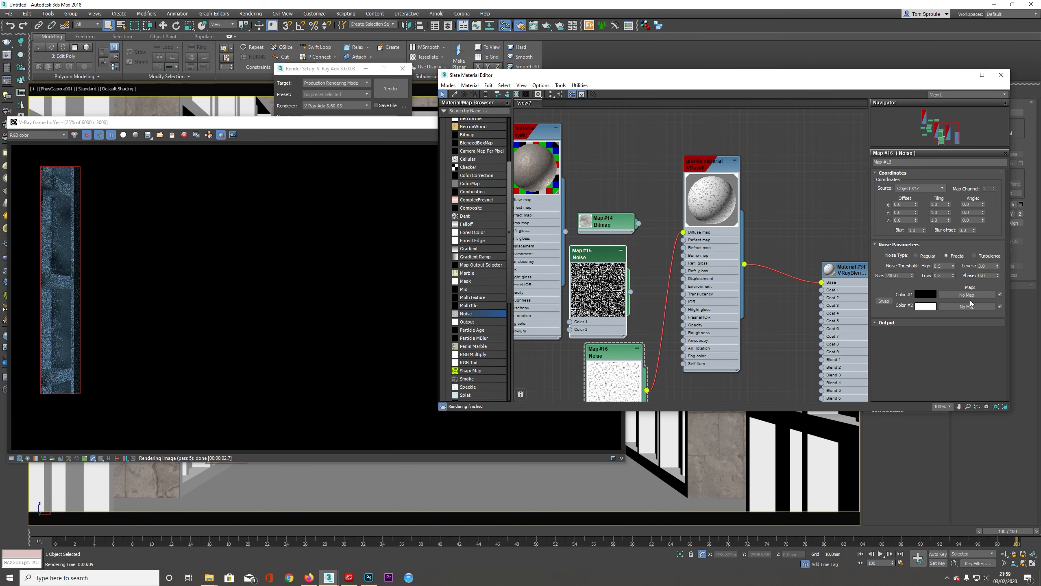
text(0.)
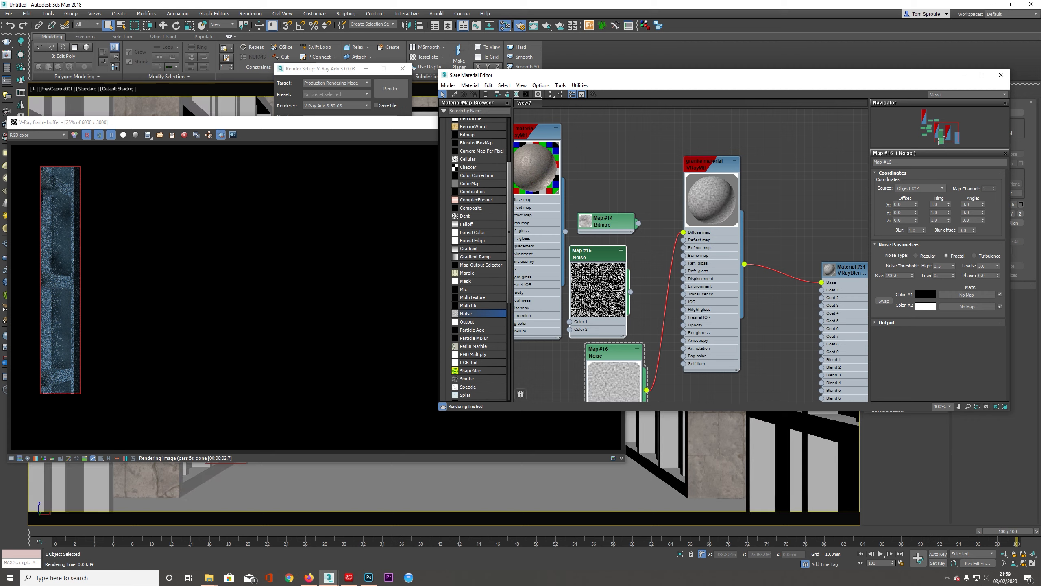
text(54)
key(Return)
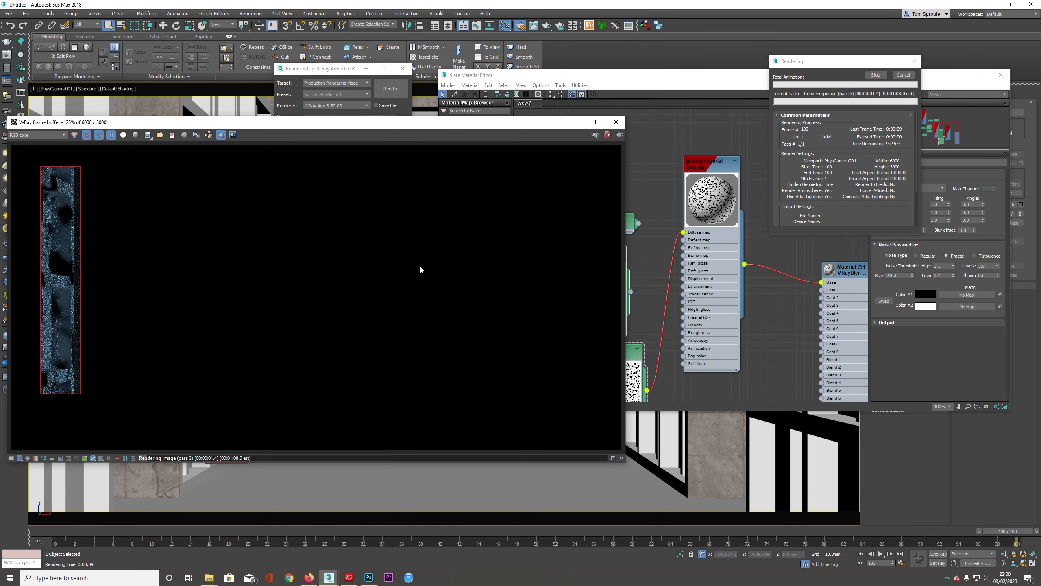
click(616, 122)
Align the duplicated Noise node under the original and connect the granite bitmap to the granite material's diffuse map in its place
scroll(763, 164, down, 3)
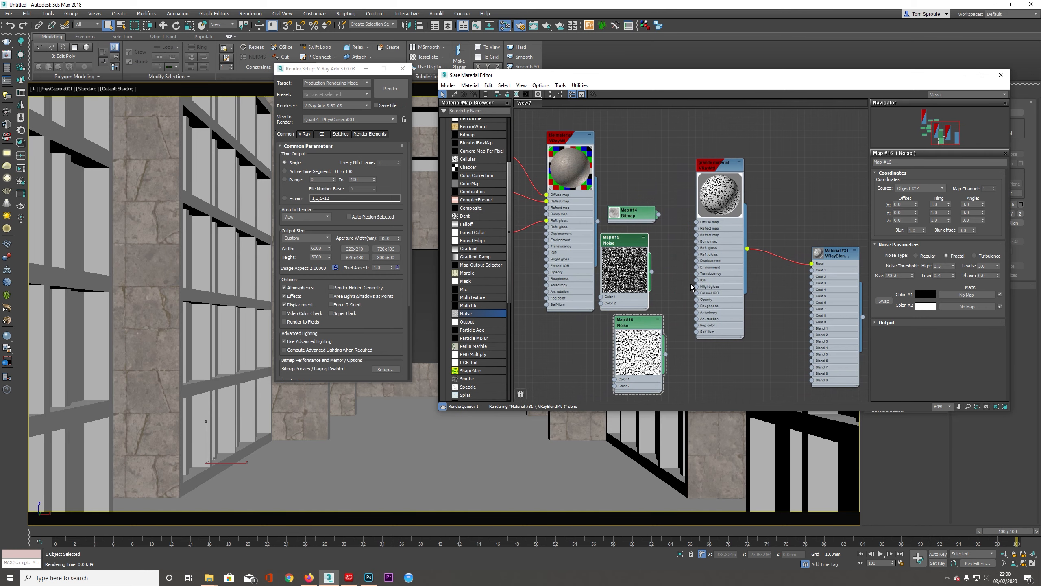
middle_drag(688, 284, 661, 269)
drag(603, 303, 589, 317)
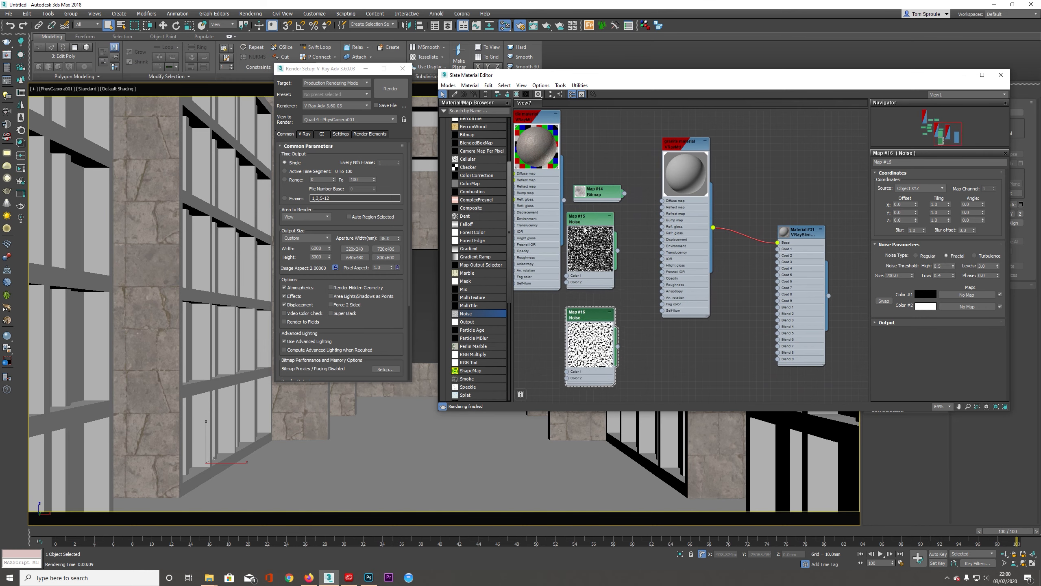
click(599, 197)
drag(624, 194, 662, 204)
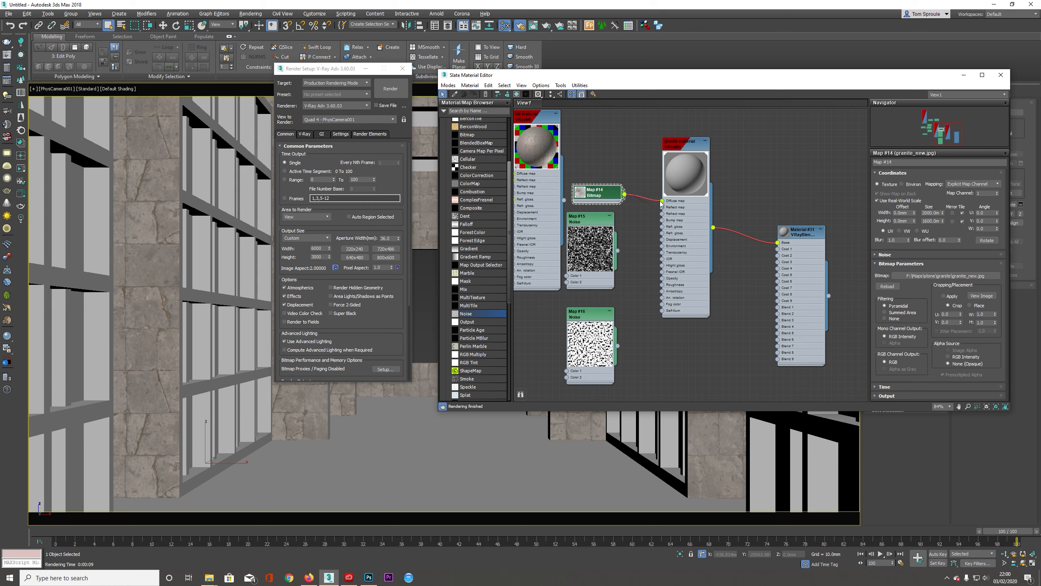
click(595, 195)
drag(625, 194, 662, 220)
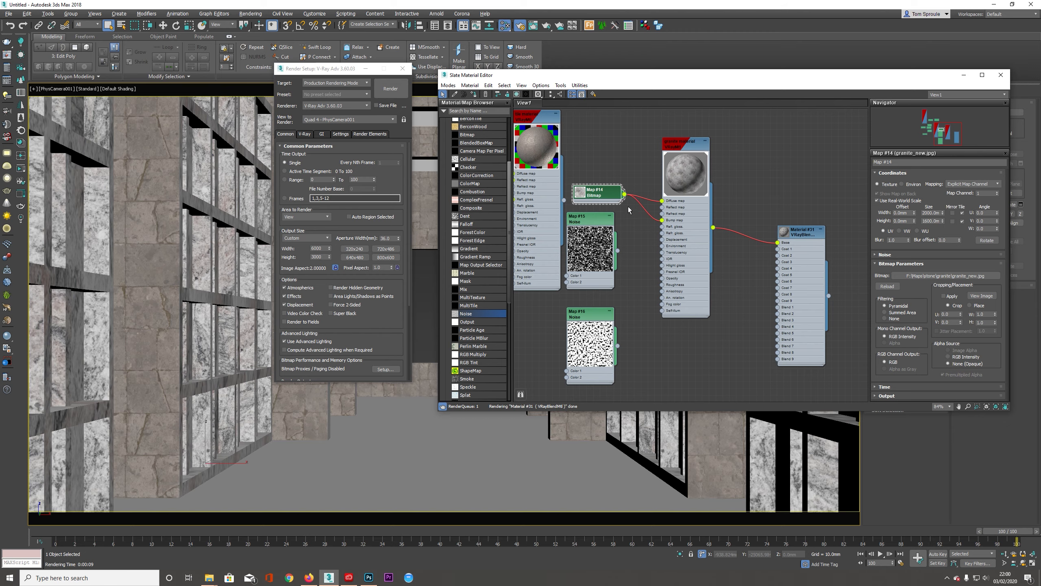
double_click(582, 194)
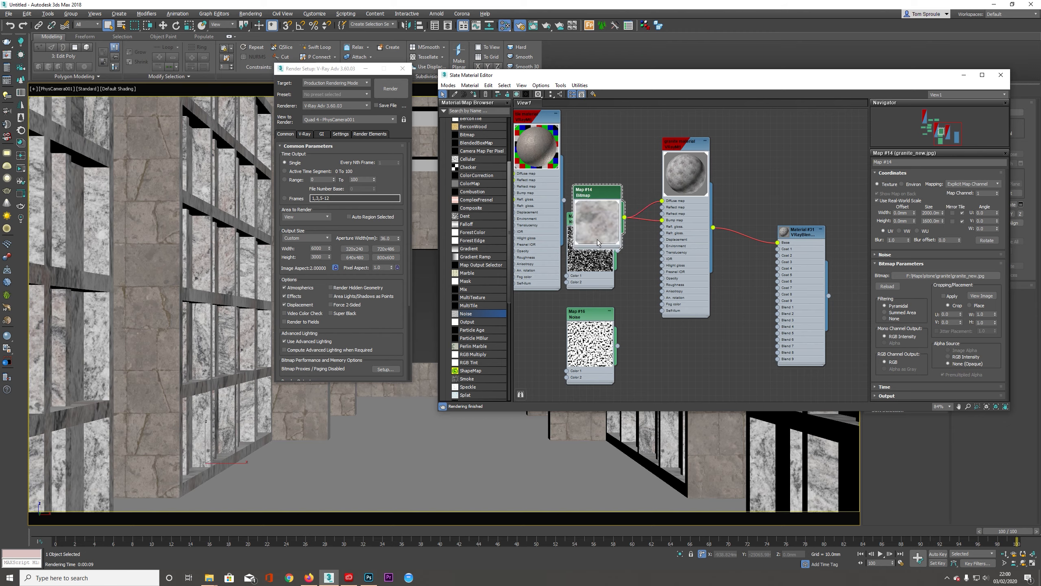
scroll(598, 219, up, 5)
drag(707, 222, 670, 221)
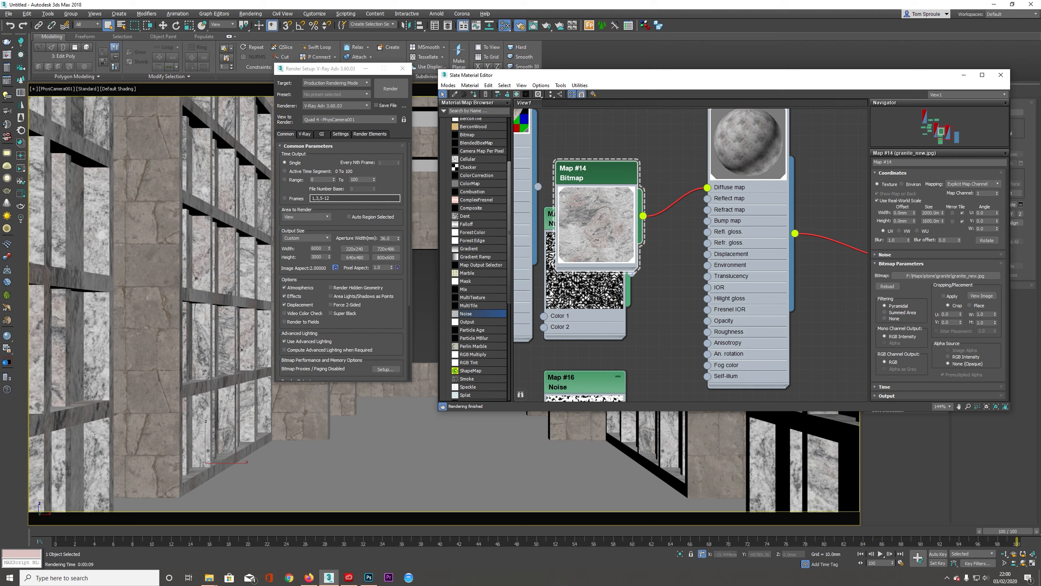
View the granite bitmap's source image at full size and close the viewer
click(981, 295)
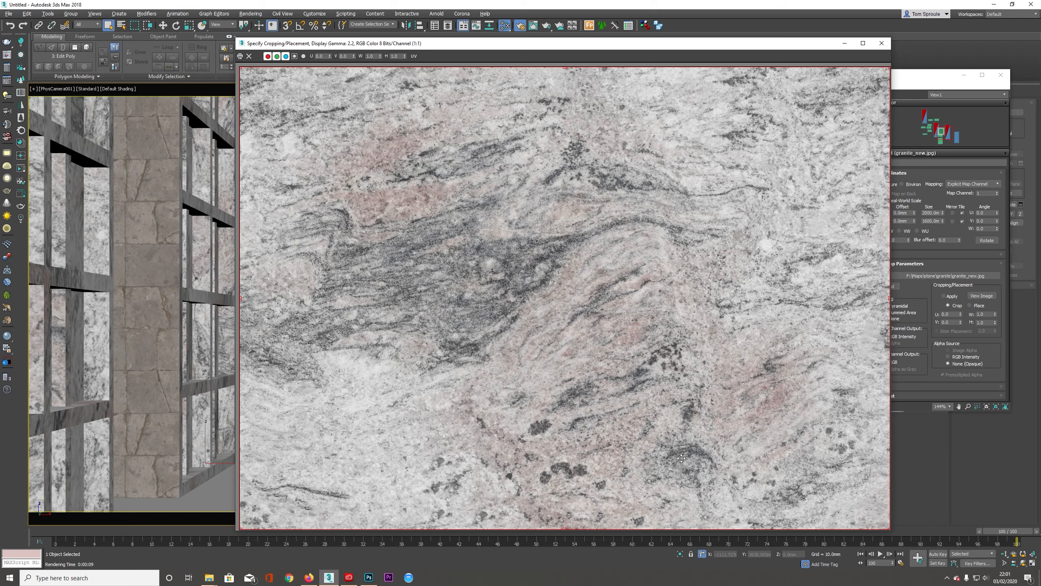
click(881, 44)
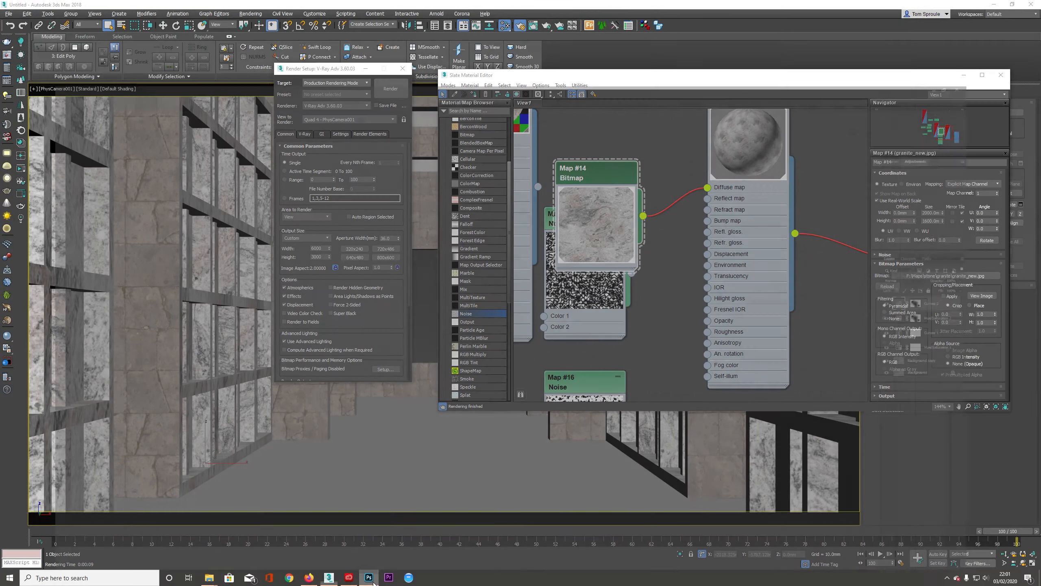
Switch to Photoshop and add a steep Curves adjustment layer that whitens the granite texture down to its dark veins
click(368, 577)
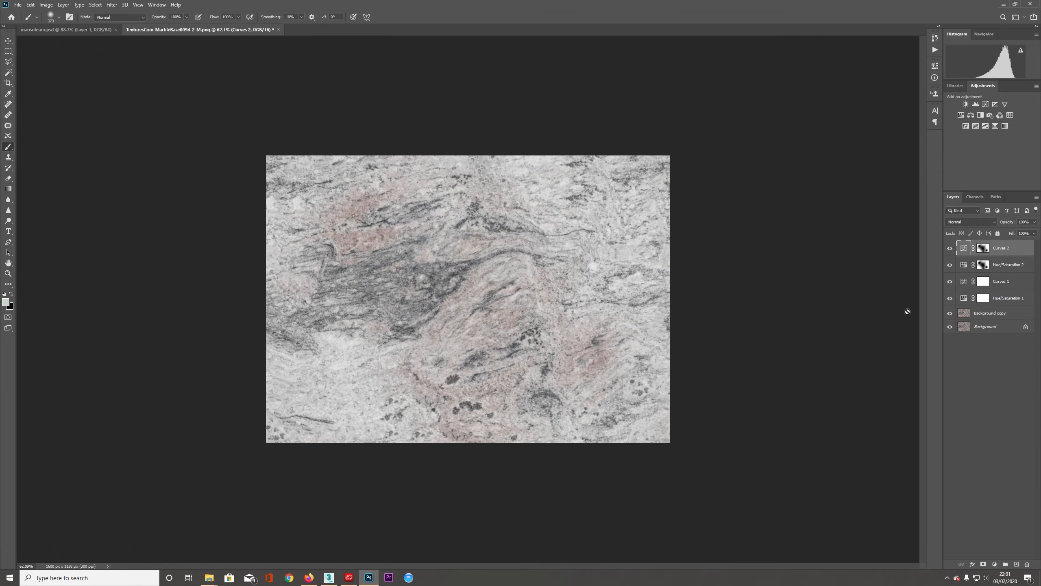
click(985, 104)
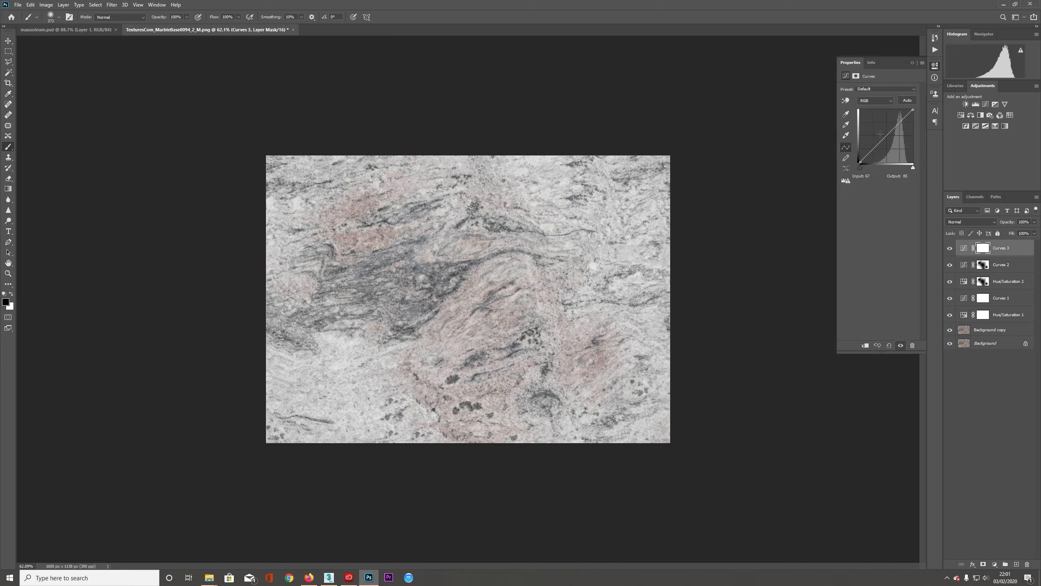
drag(882, 140, 881, 239)
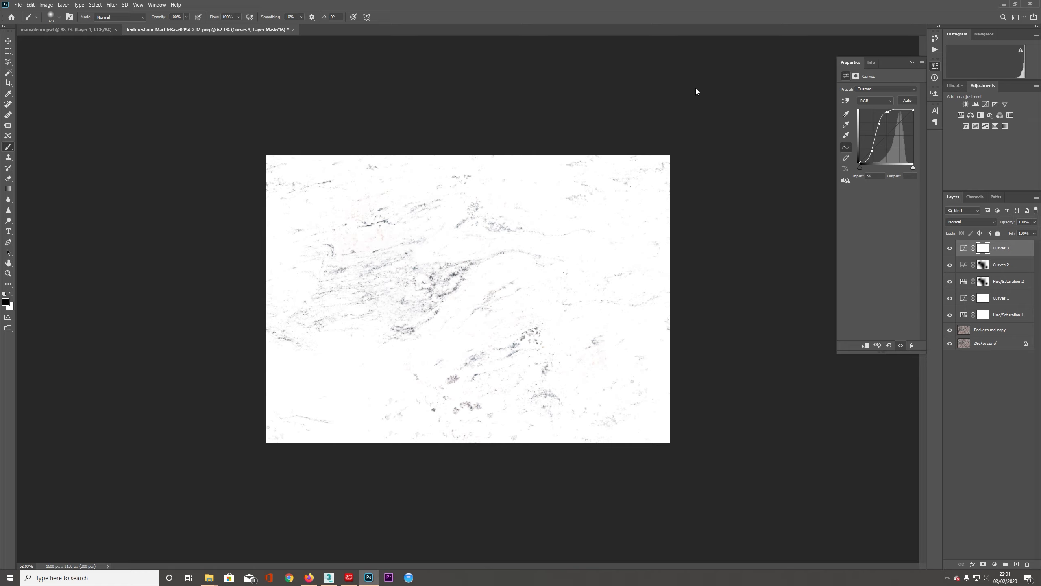
Add an Exposure adjustment layer with raised exposure above the curves layer and inspect the remaining specks
click(995, 104)
drag(880, 107, 887, 109)
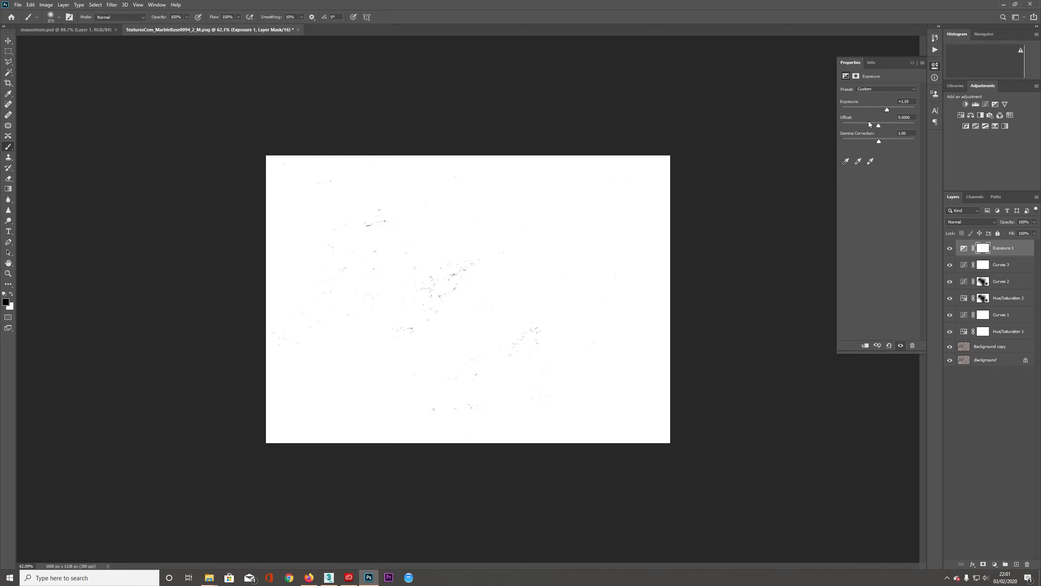
alt+scroll(516, 277, up, 10)
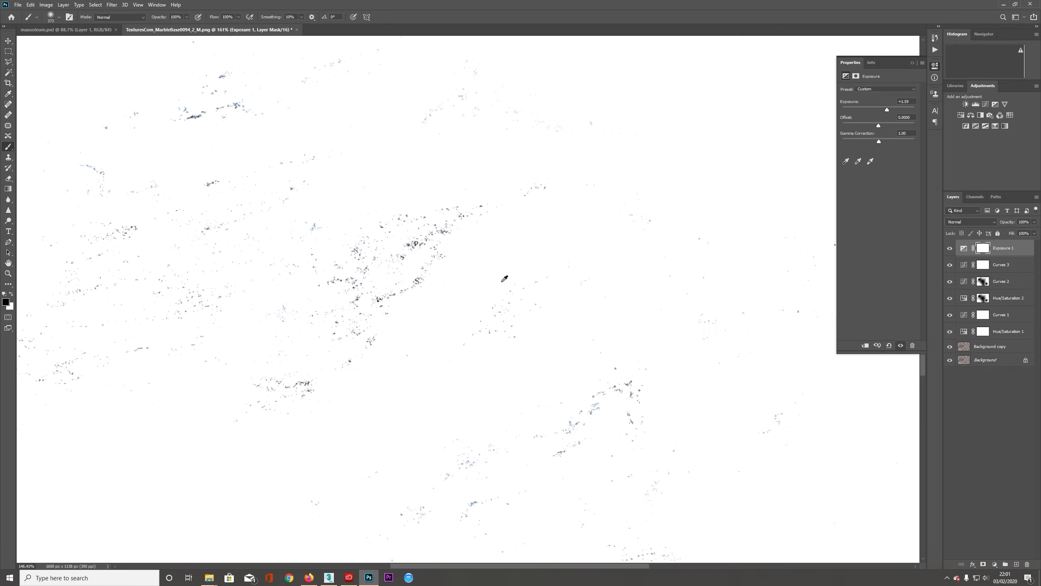
alt+scroll(505, 278, down, 8)
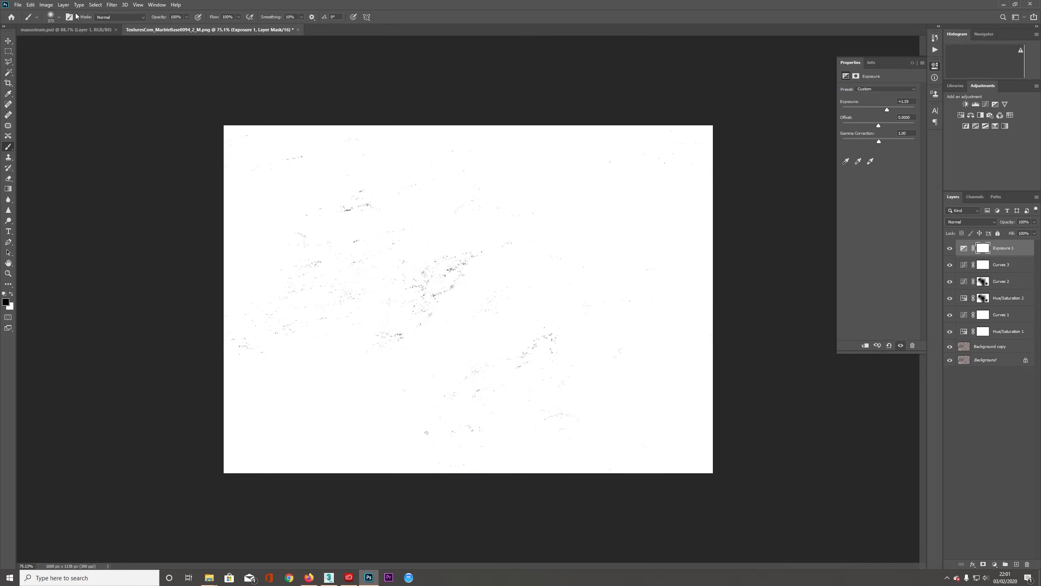
Save the high-contrast granite texture as a JPEG named granite_new_bump.jpg
click(17, 4)
click(37, 102)
key(Return)
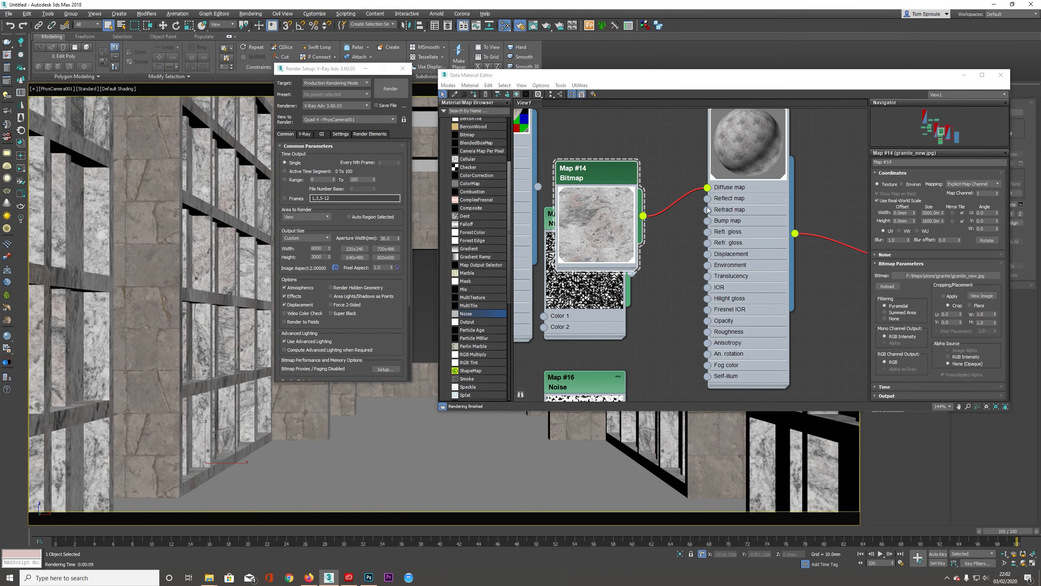
In 3ds Max, duplicate the granite bitmap node below the original and load granite_new_bump.jpg into the copy
scroll(706, 207, down, 1)
middle_drag(706, 207, 620, 220)
drag(669, 236, 737, 236)
shift+drag(595, 177, 601, 295)
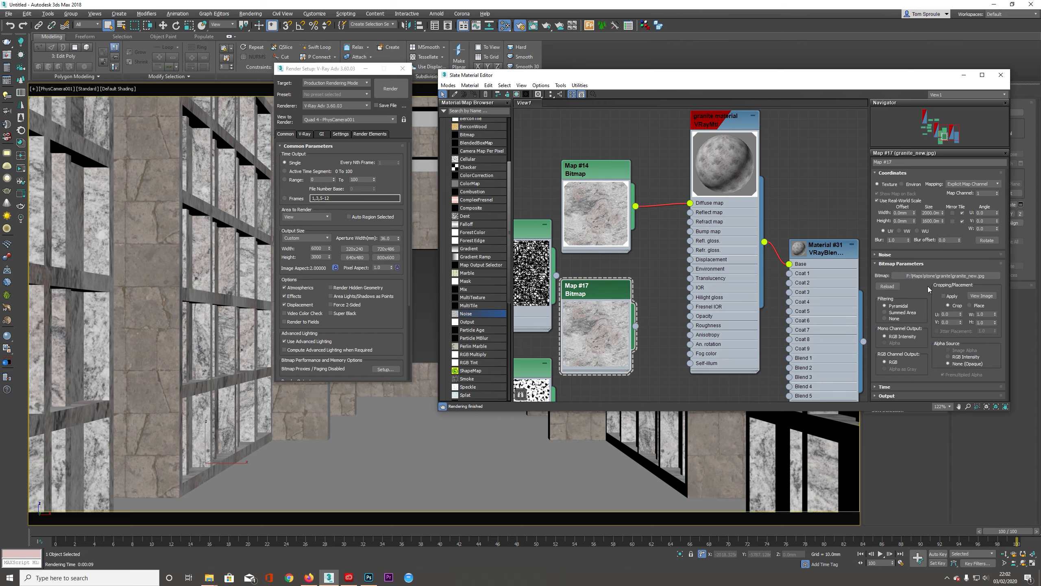
click(935, 277)
double_click(594, 219)
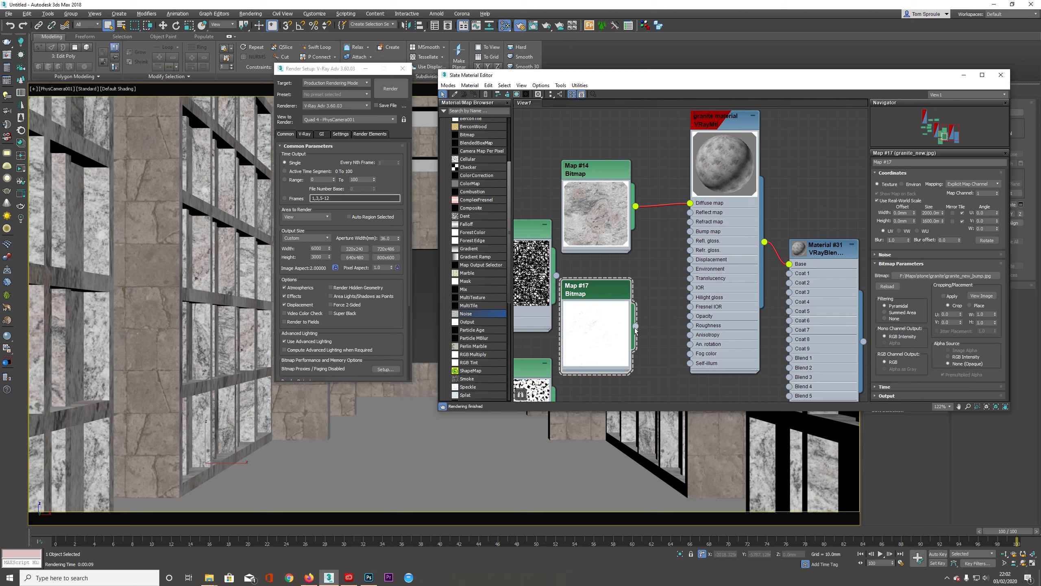
Connect the granite_new_bump bitmap to the granite material's bump map and set the bitmap's Blur to 0.1
drag(688, 257, 690, 231)
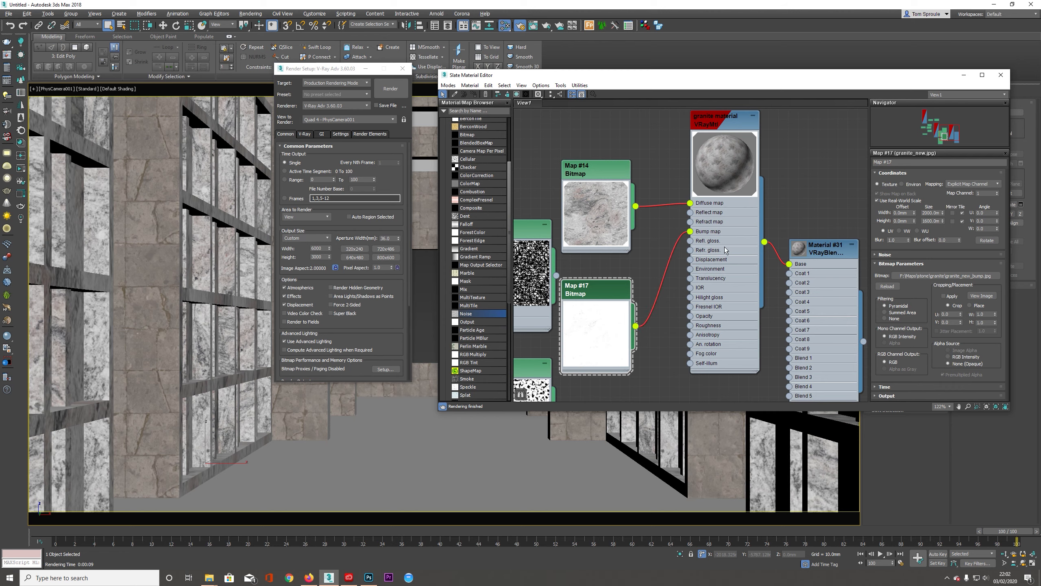
double_click(724, 250)
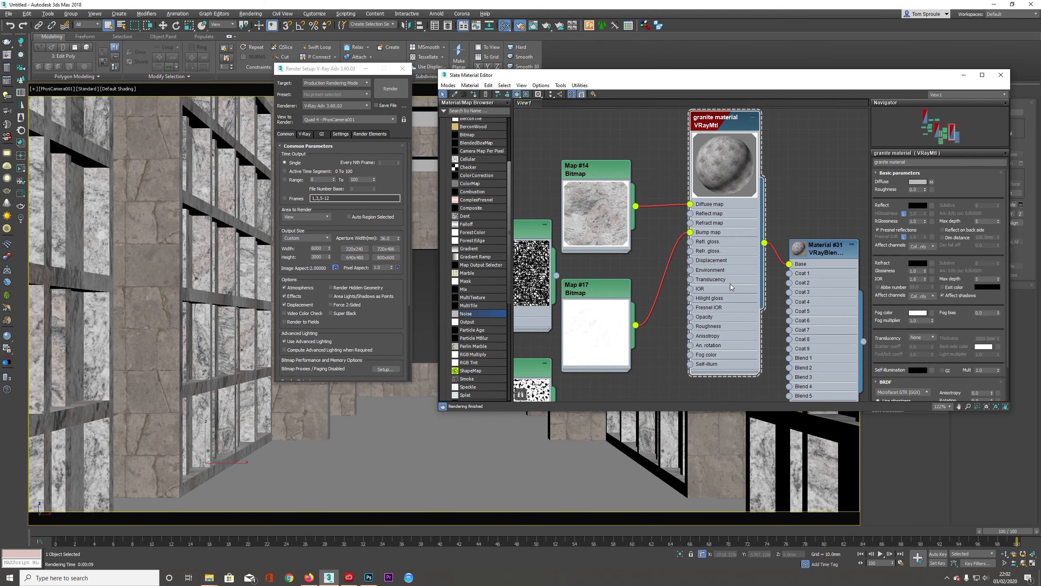
double_click(600, 287)
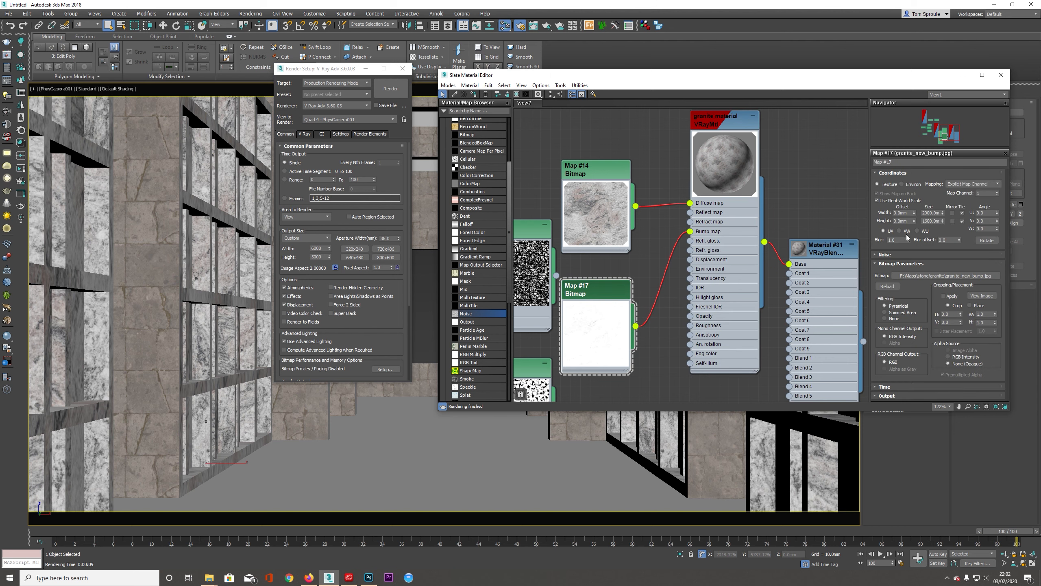
double_click(897, 239)
text(.1)
key(Return)
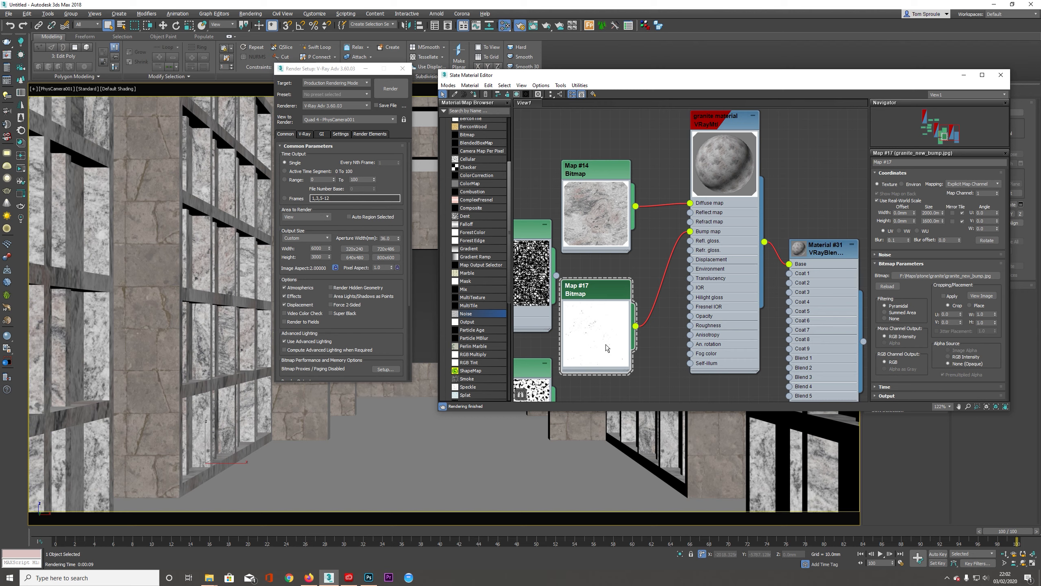
Check the details of granite_new.jpg in the granite maps folder and minimize the File Explorer window
drag(905, 240, 828, 256)
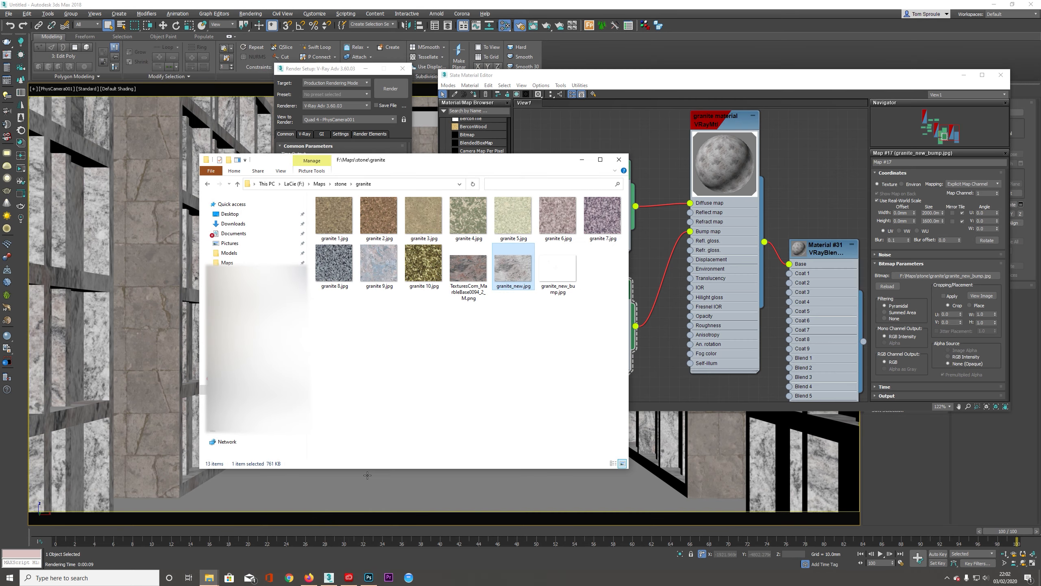
right_click(519, 270)
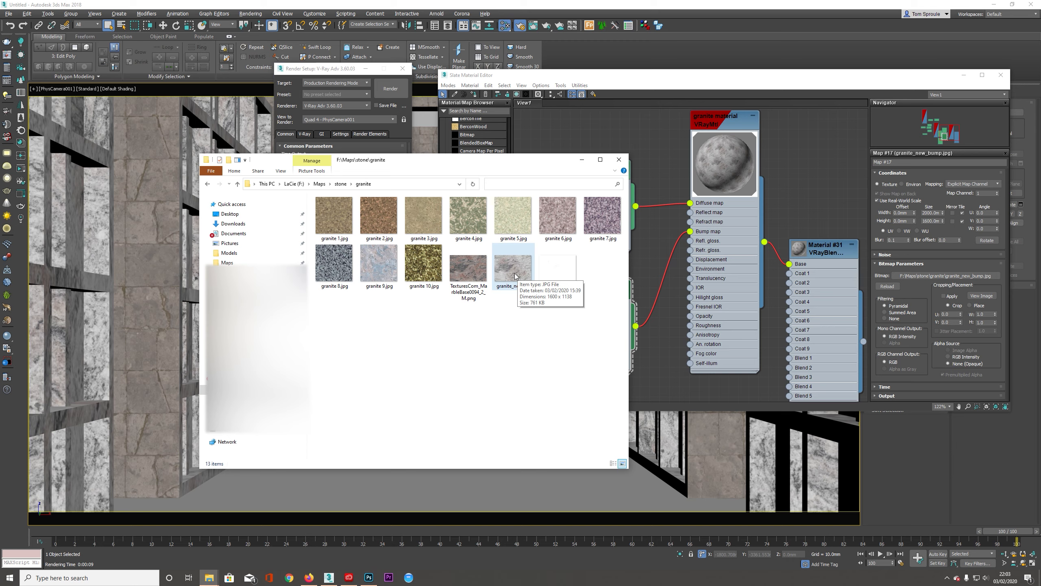
click(582, 160)
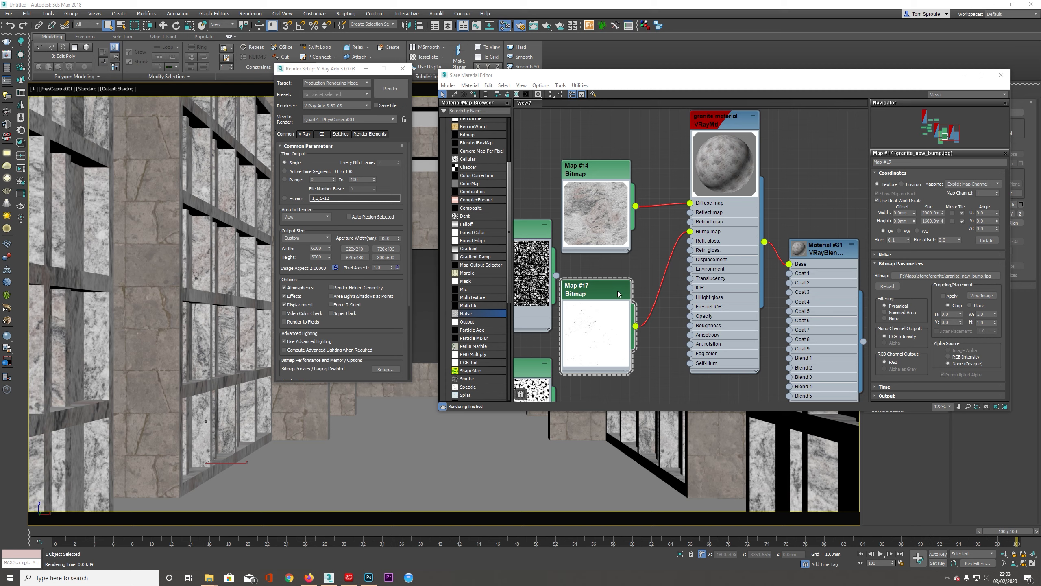
Set the granite material's bump amount to 15 and collapse the previews of both bitmap nodes
click(737, 258)
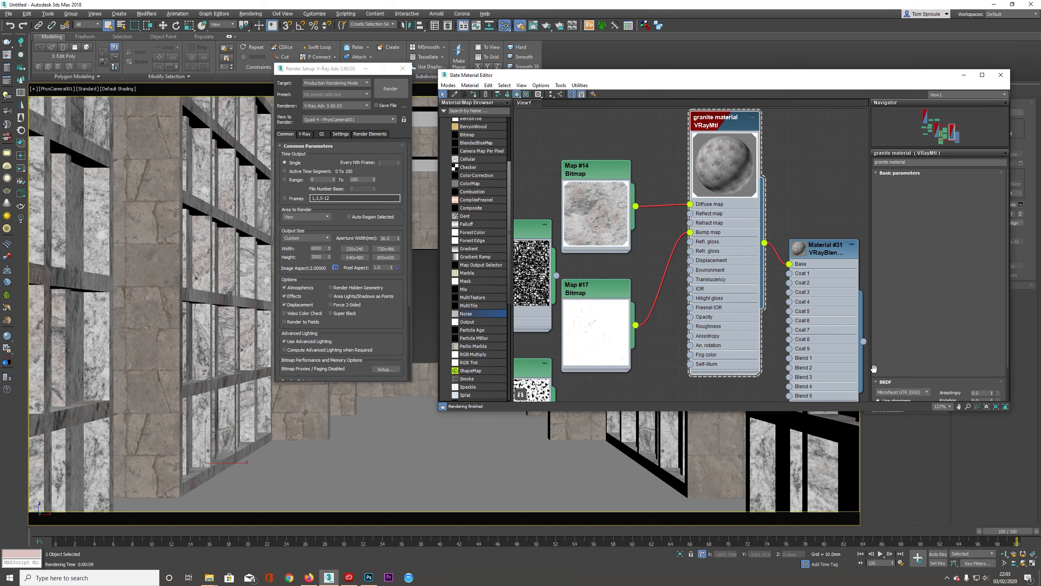
scroll(896, 371, down, 3)
scroll(902, 371, down, 3)
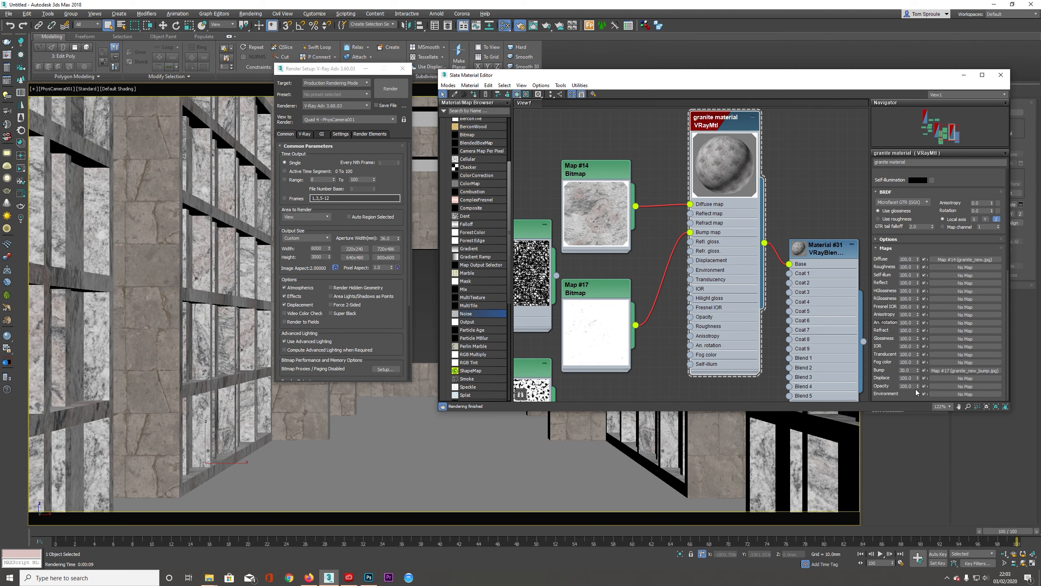
double_click(908, 370)
text(15)
key(Return)
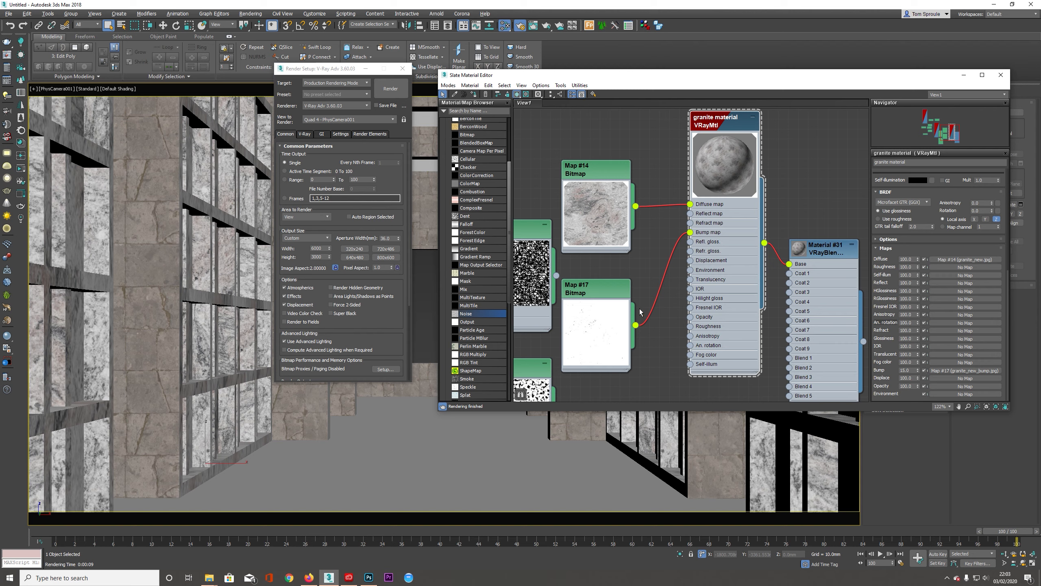
double_click(607, 320)
double_click(618, 214)
Set the granite material's reflection colour to white
click(739, 235)
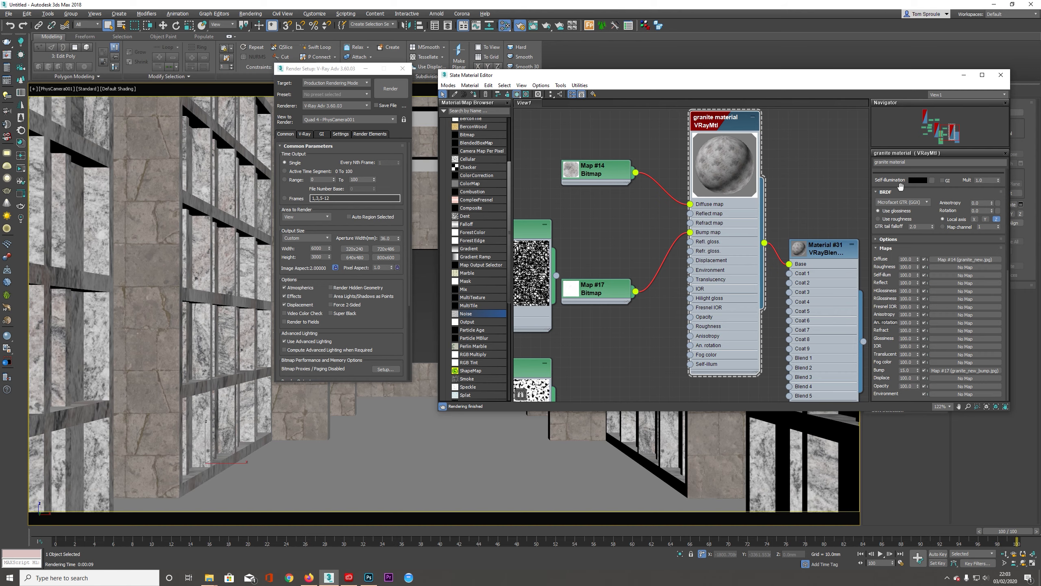
scroll(900, 187, up, 5)
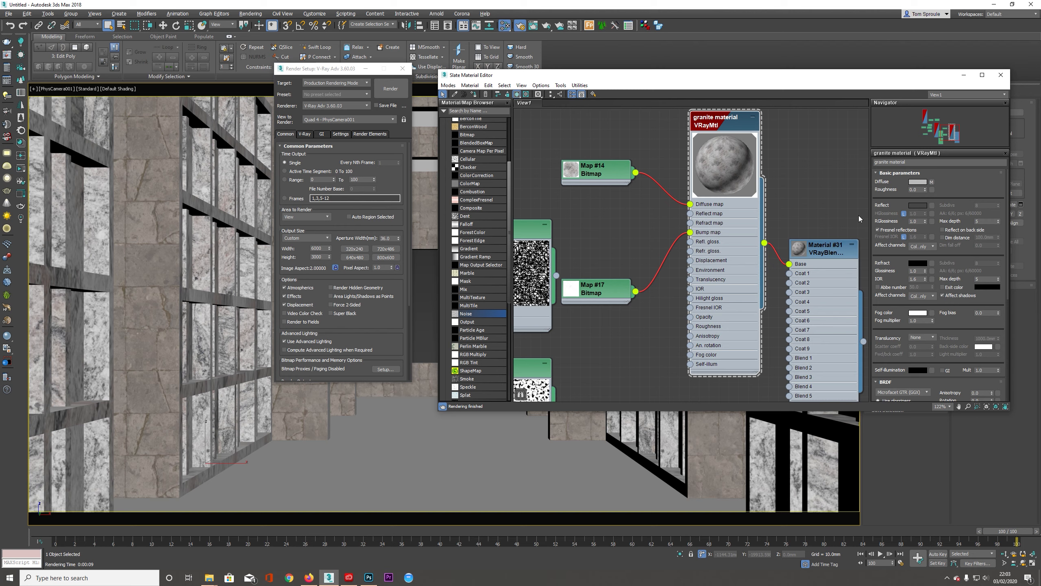
click(917, 206)
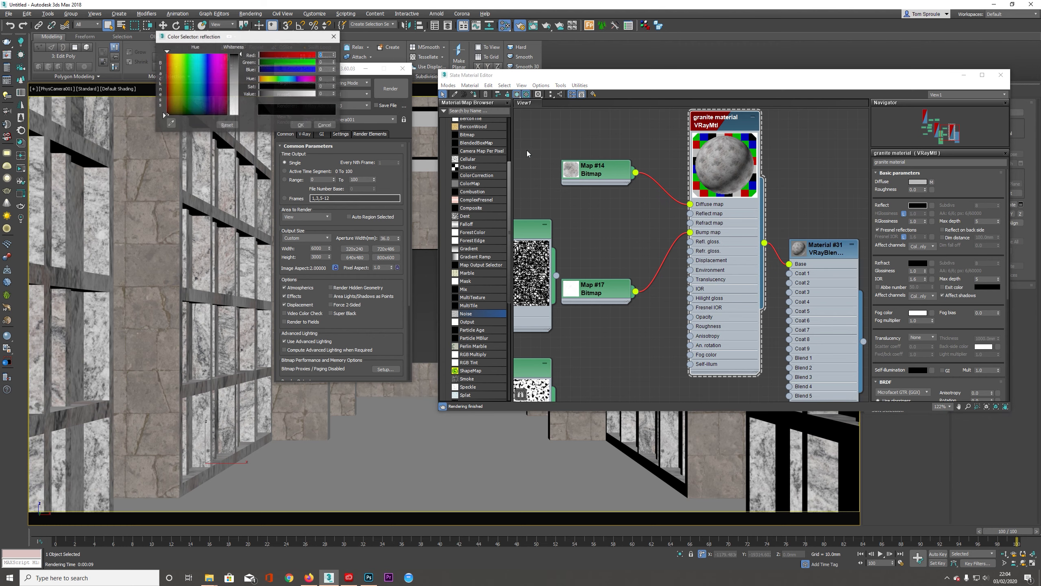
drag(303, 94, 318, 96)
click(298, 126)
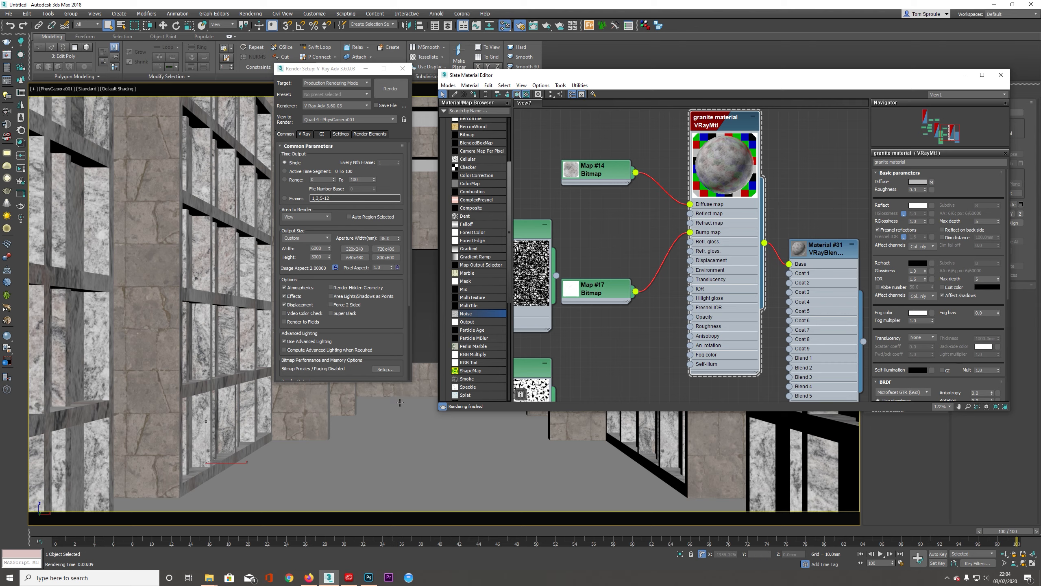
Examine the surface reflections in the mausoleum reference image in Photoshop and return to 3ds Max
click(370, 579)
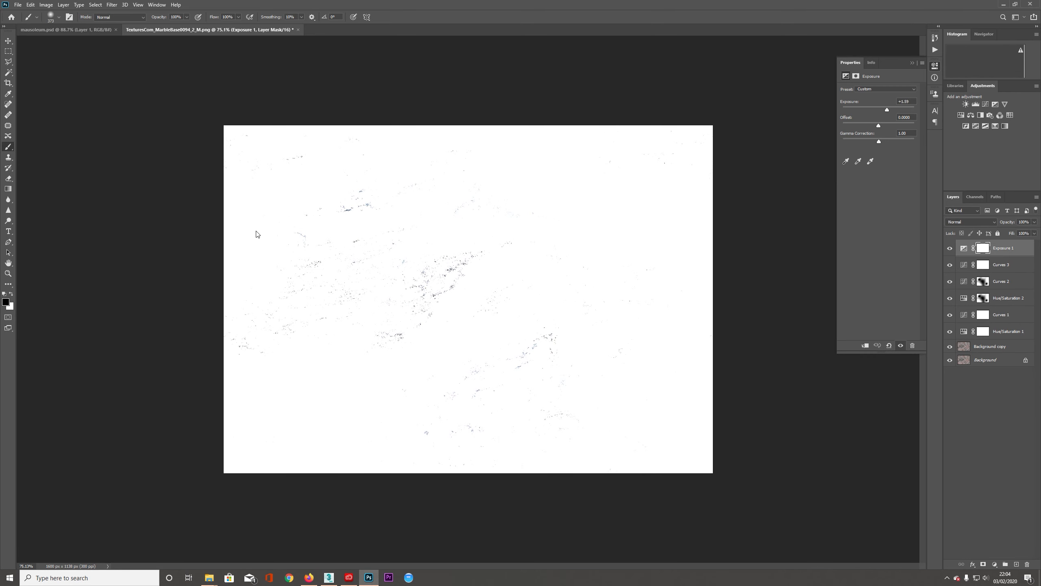
click(67, 31)
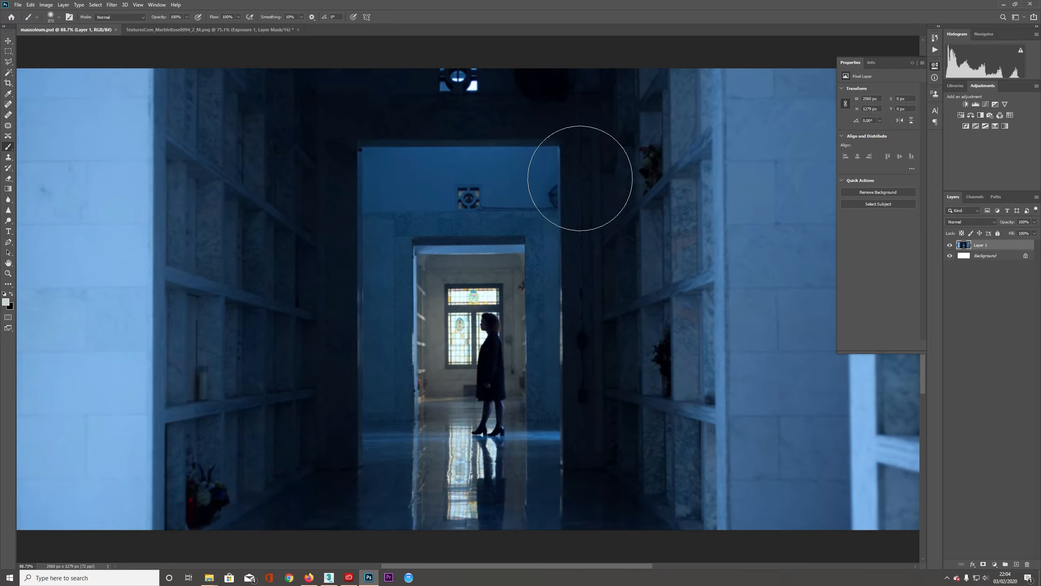
click(1003, 6)
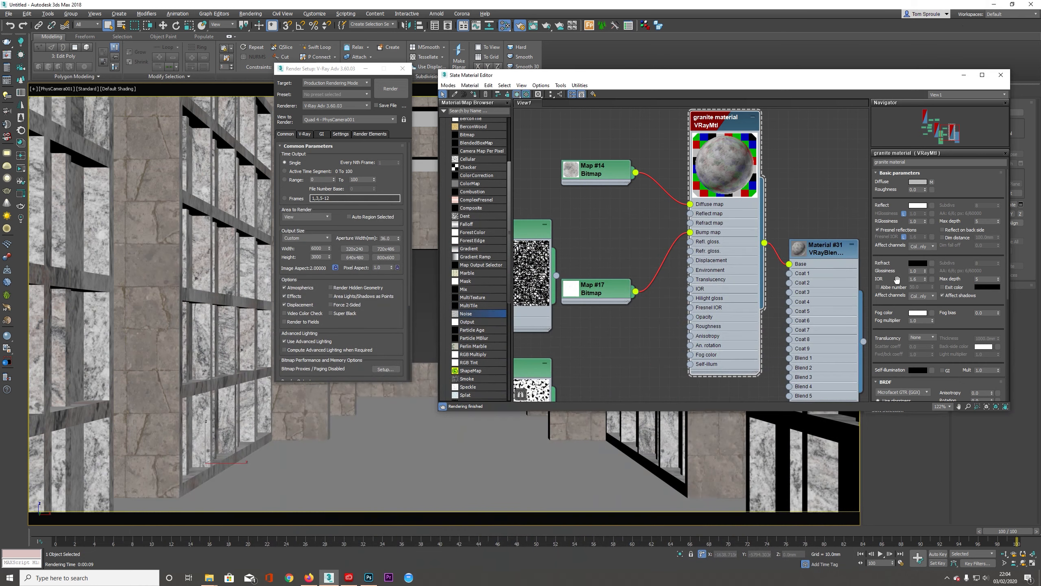
click(369, 577)
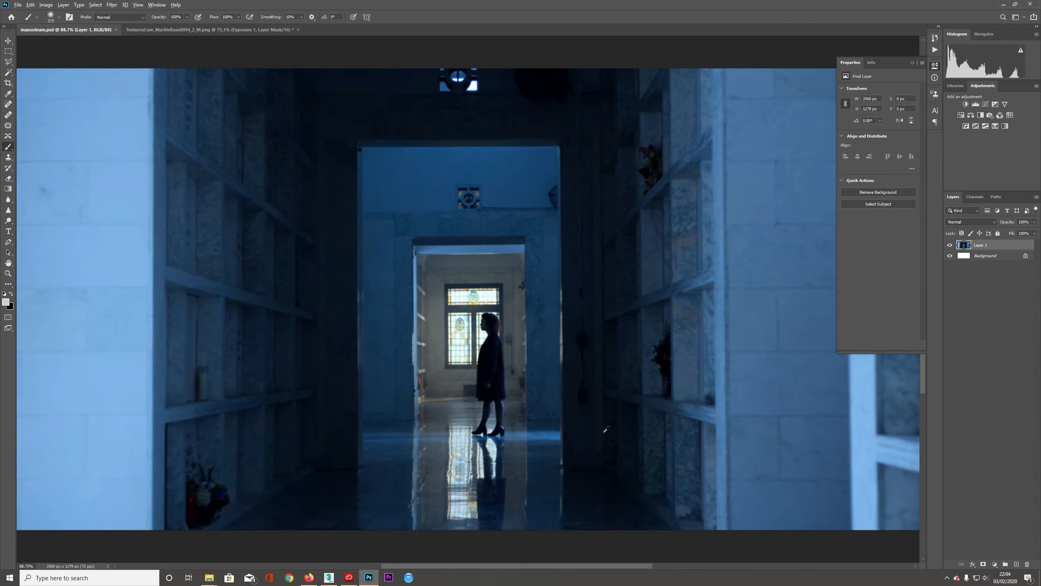
key(alt+Tab)
Set the granite material's reflection glossiness to 0.55 and its Fresnel IOR to 2.5
click(915, 222)
text(.55)
key(Tab)
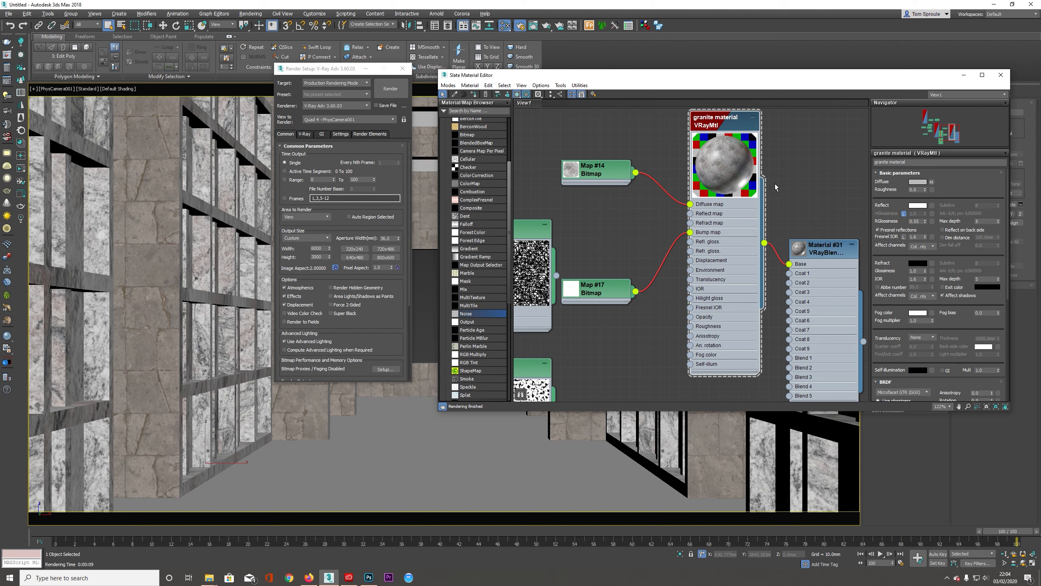
double_click(918, 237)
text(2.5)
key(Return)
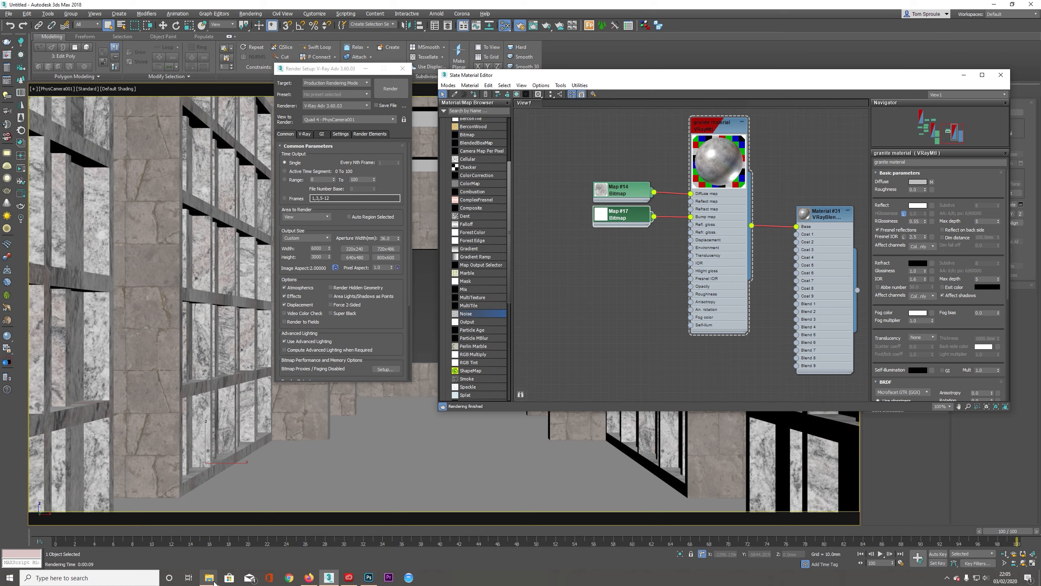
Browse the F:\Maps\Grunge folder in File Explorer and preview aging_bump_037.jpg and aging_bump_038.jpg as candidate reflection maps
click(209, 577)
click(319, 184)
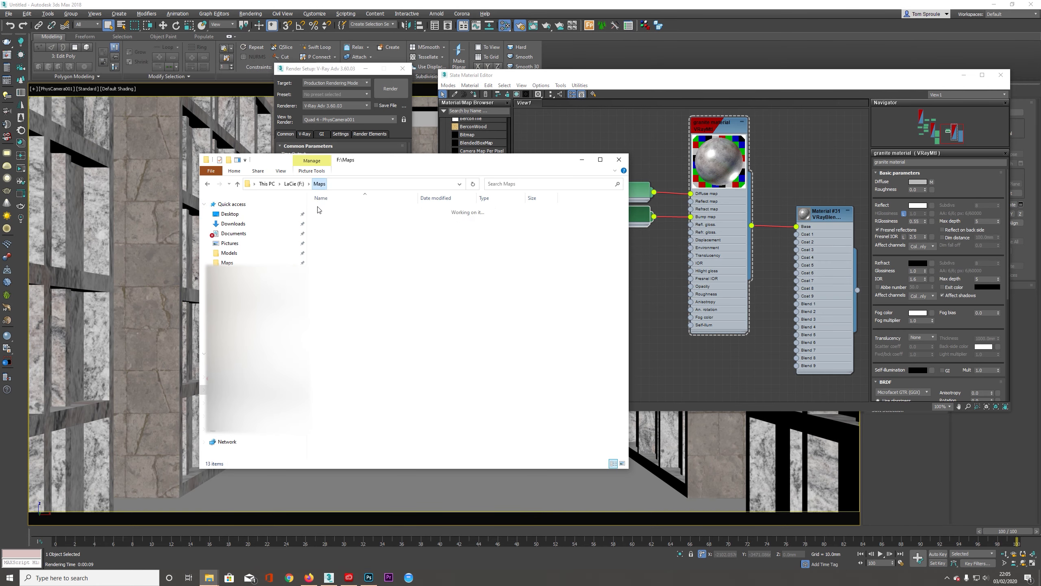
double_click(330, 269)
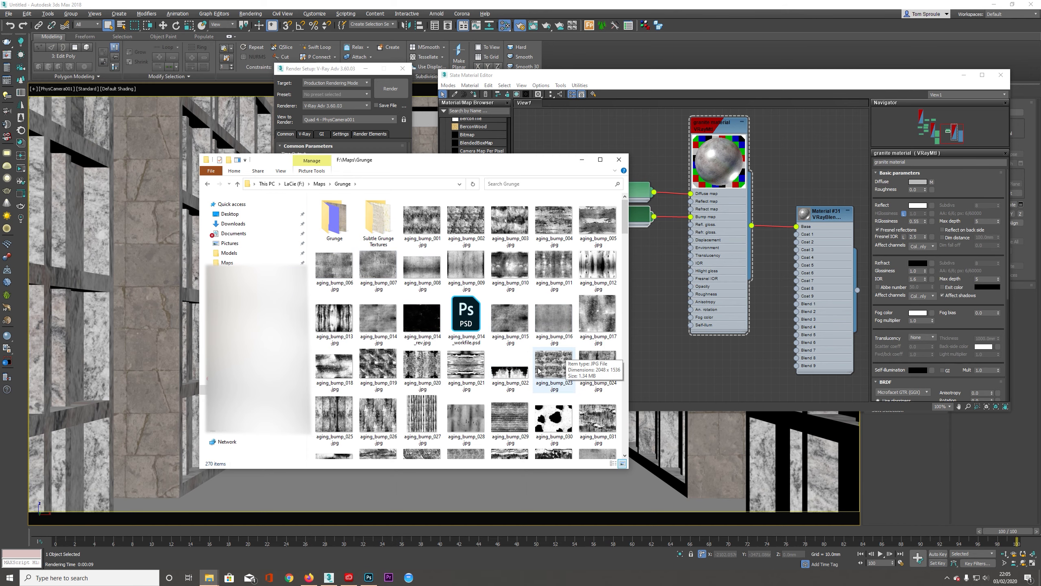
scroll(515, 438, down, 3)
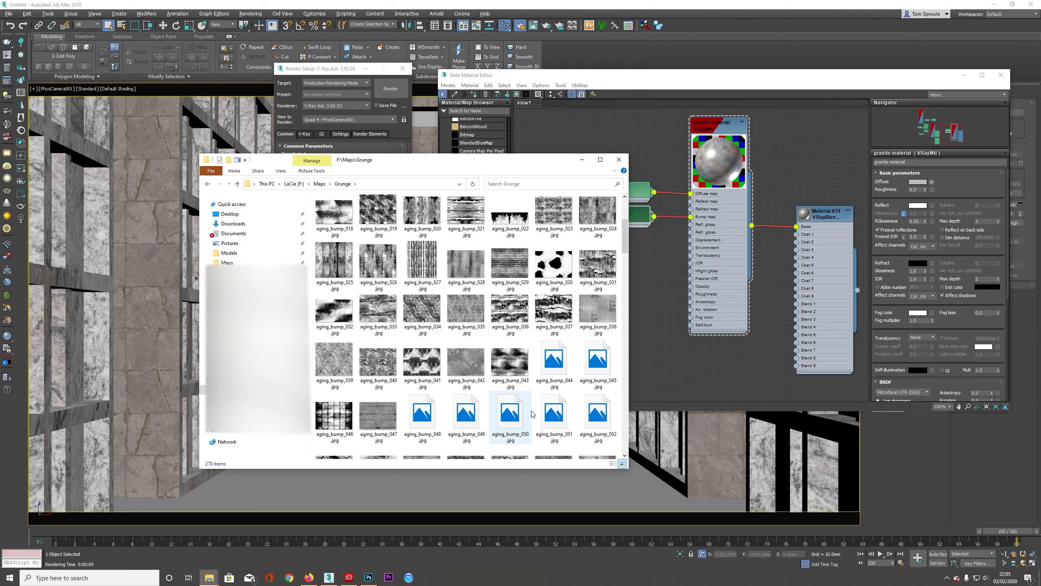
double_click(549, 315)
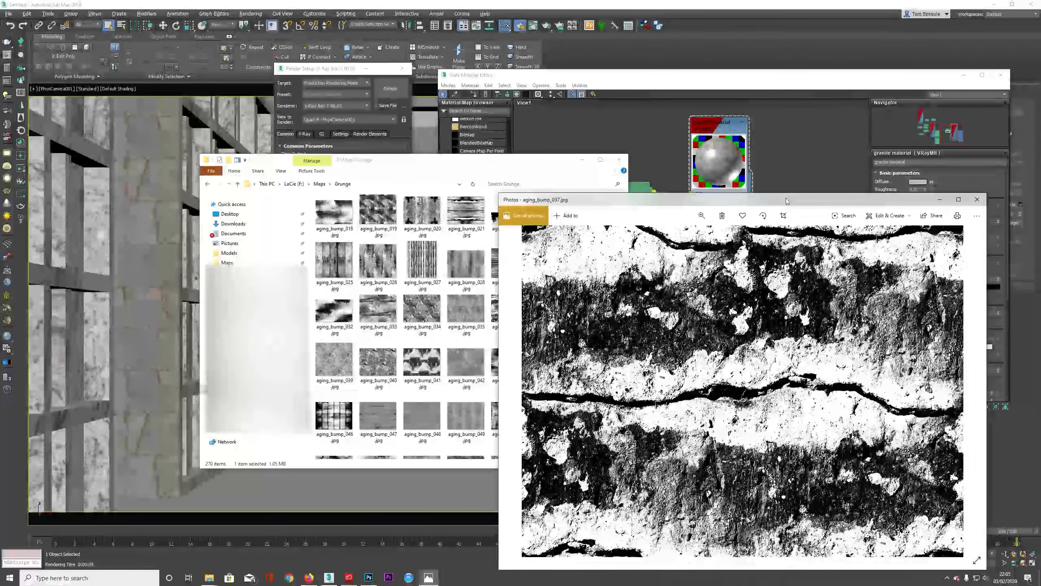
click(977, 199)
double_click(597, 309)
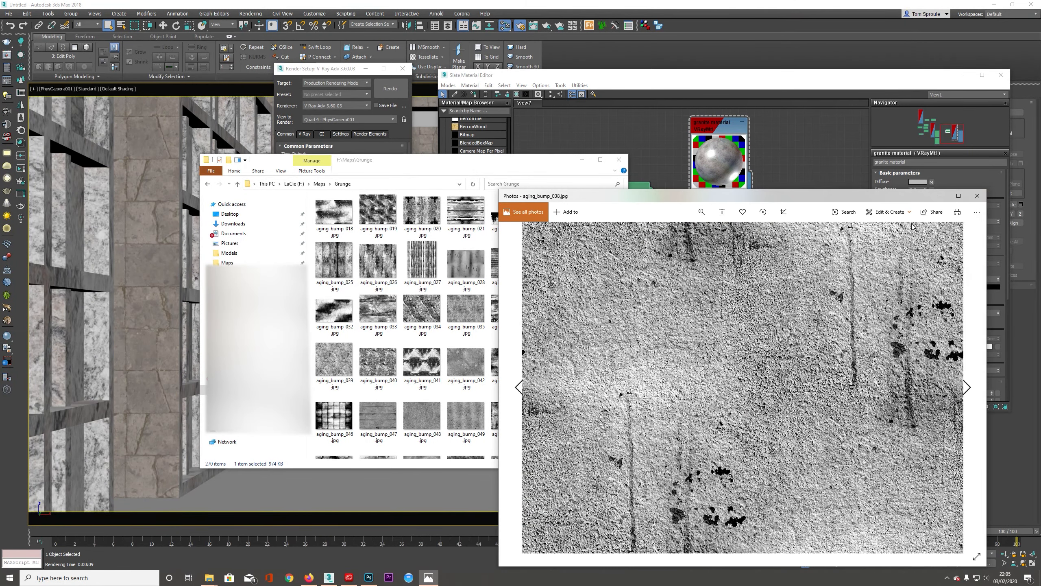
click(977, 196)
Open aging_bump_038.jpg in Adobe Photoshop 2020 and collapse the document properties
right_click(591, 315)
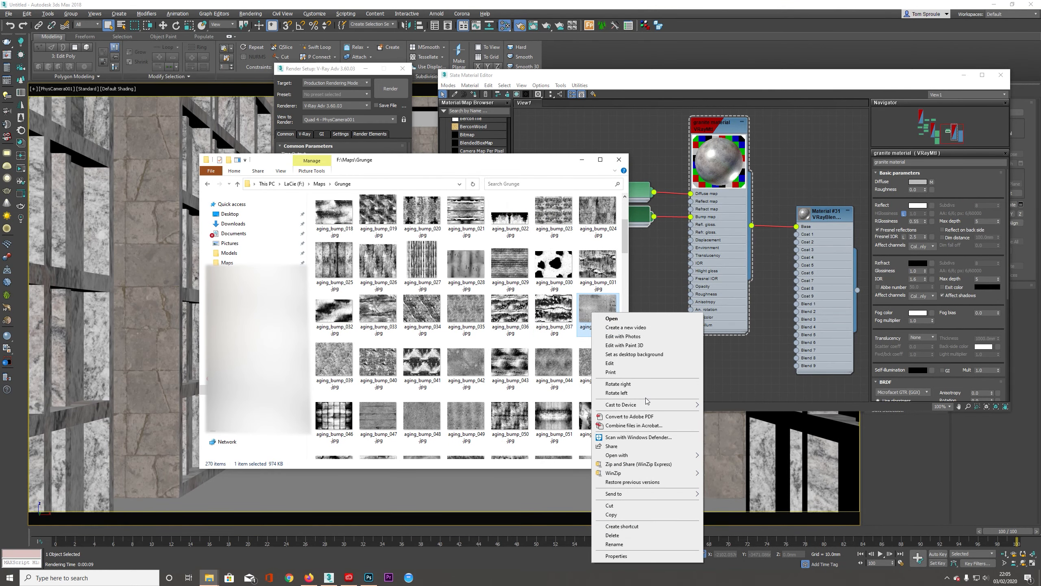
mouse_move(628, 455)
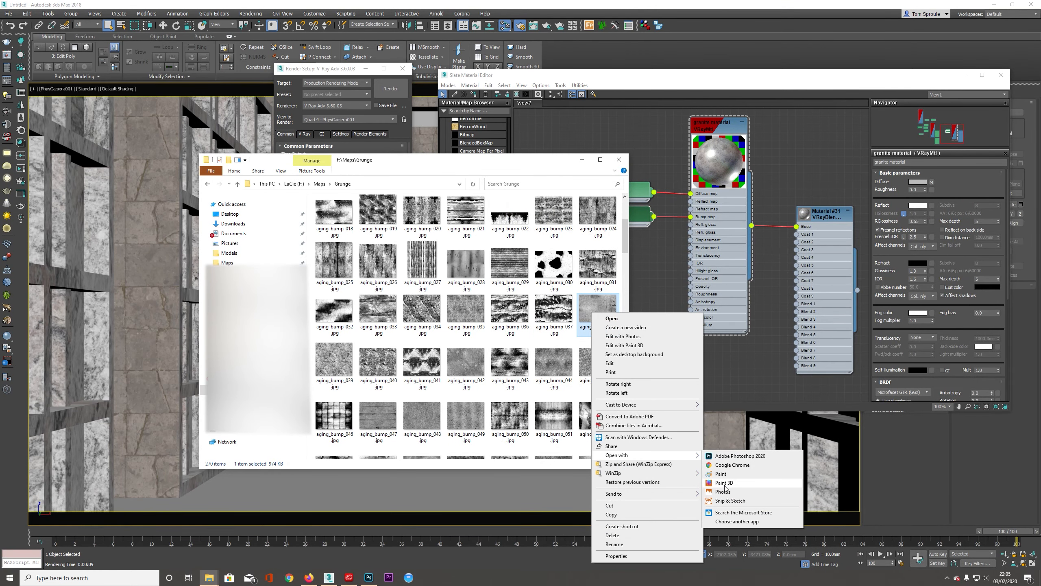
click(723, 455)
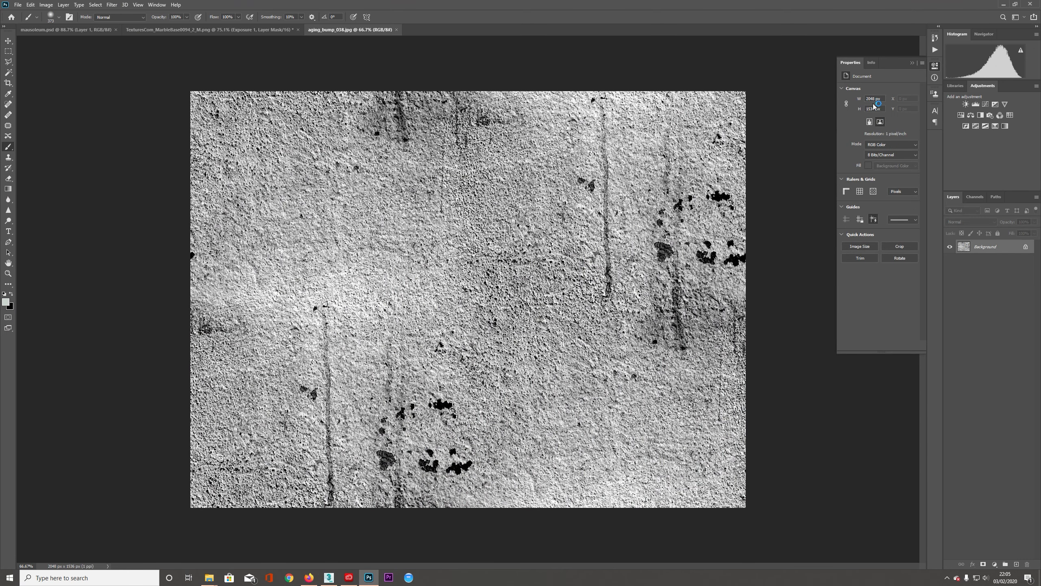
click(912, 63)
Duplicate the grunge texture's background layer and apply a Gaussian Blur with a 10-pixel radius to the copy
key(ctrl+j)
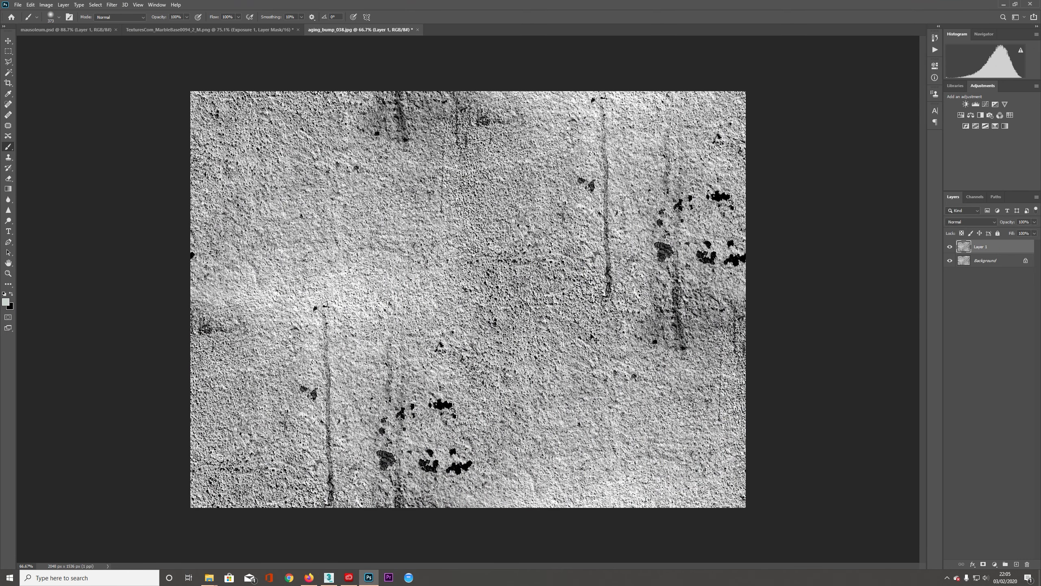
click(113, 6)
mouse_move(179, 98)
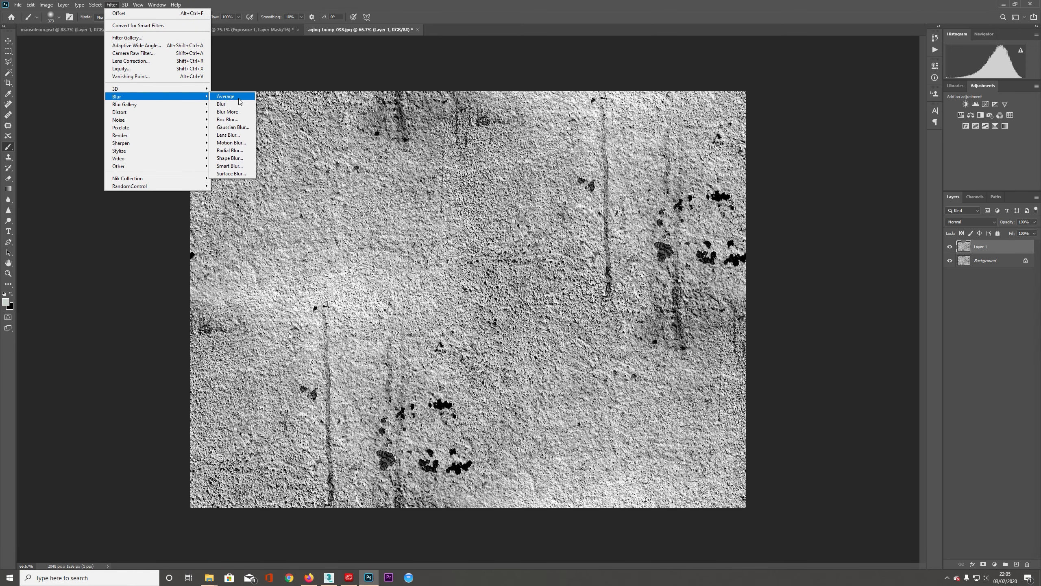
click(232, 128)
text(10)
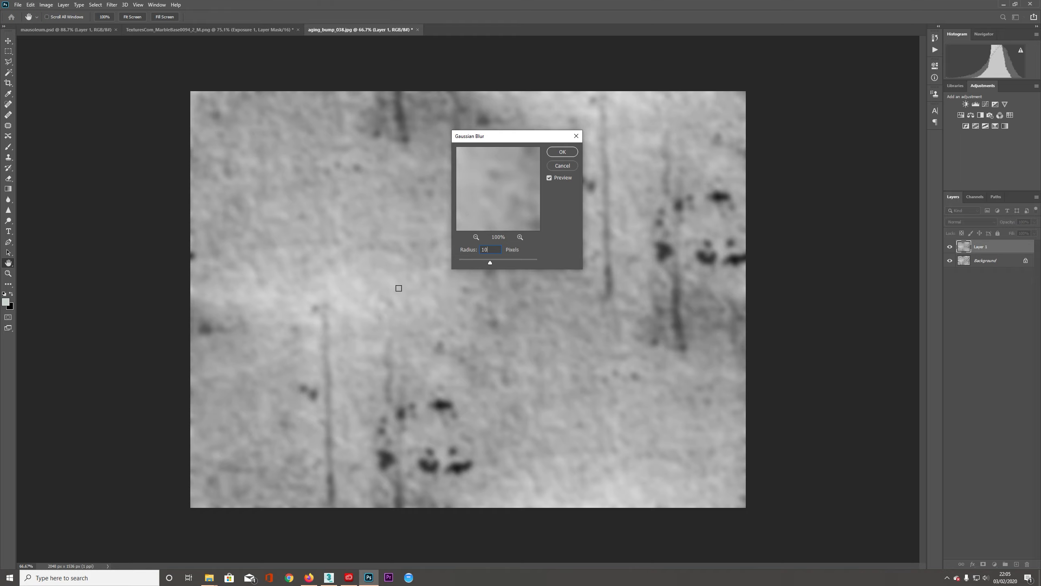
text(209)
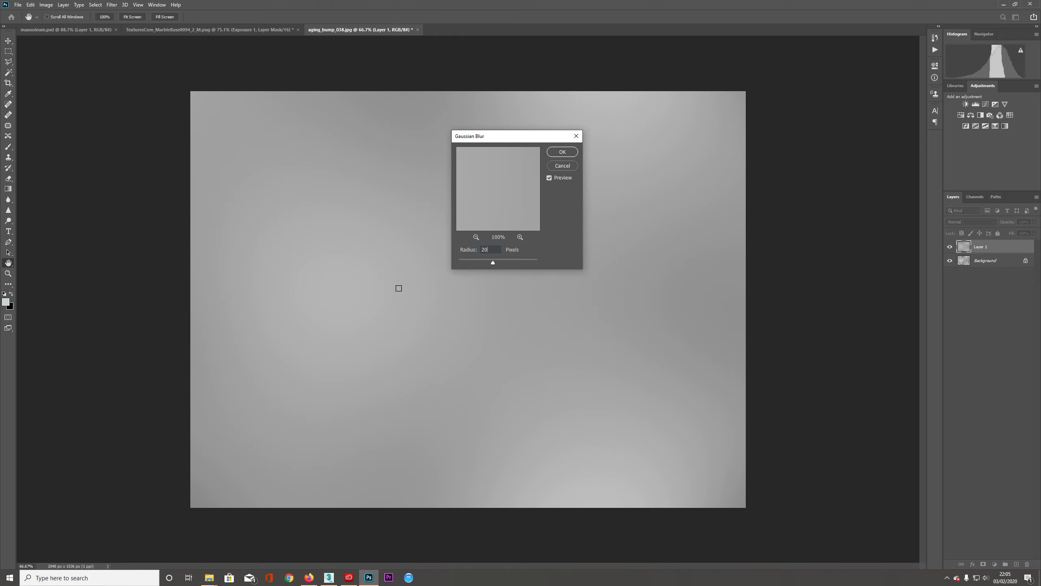
key(BackSpace)
text(20)
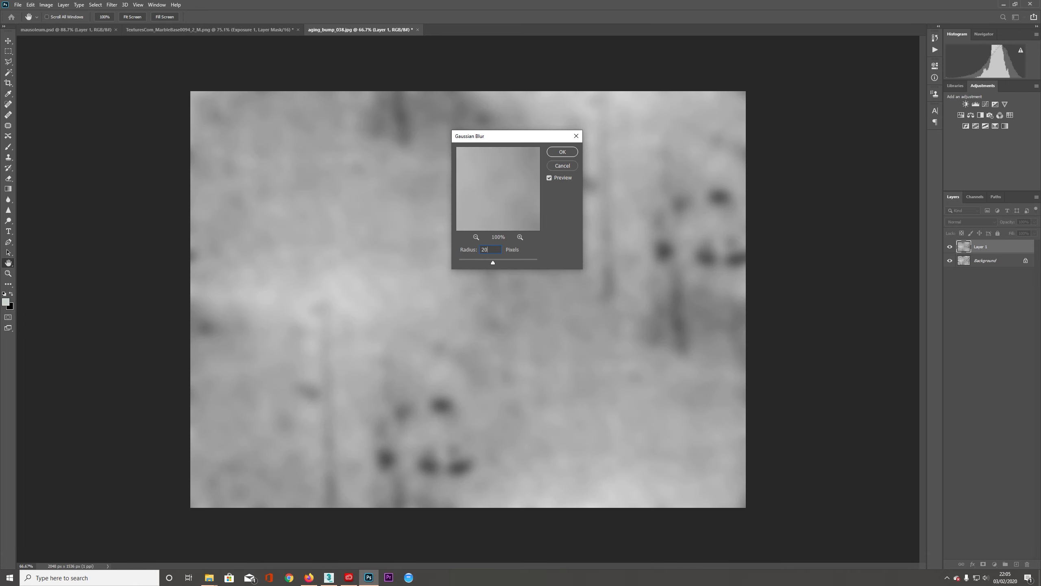
text(10)
key(Return)
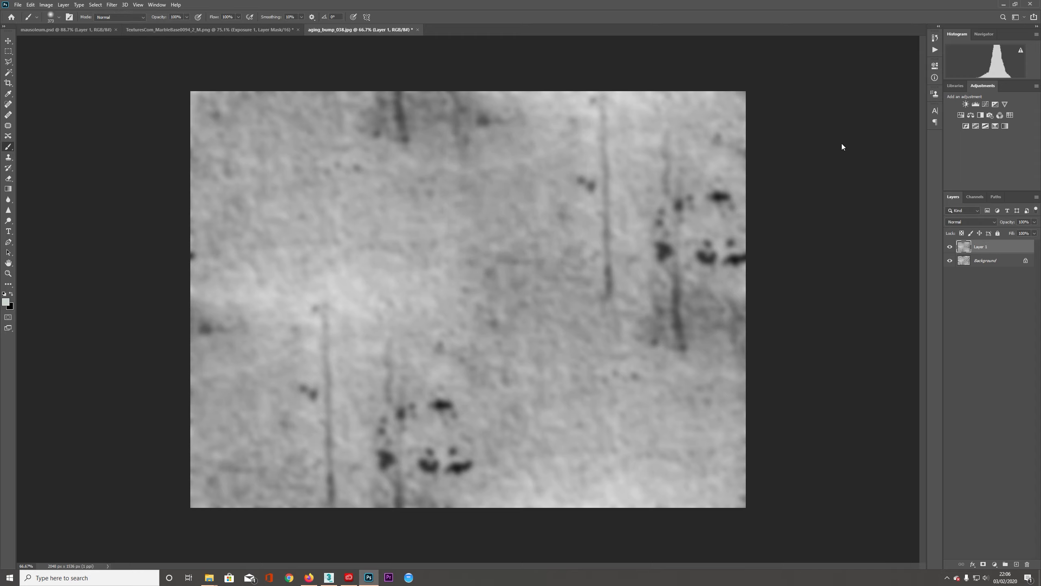
Add a Curves adjustment layer that strongly brightens the blurred texture and compare the result with the original background
click(995, 104)
drag(884, 138, 881, 123)
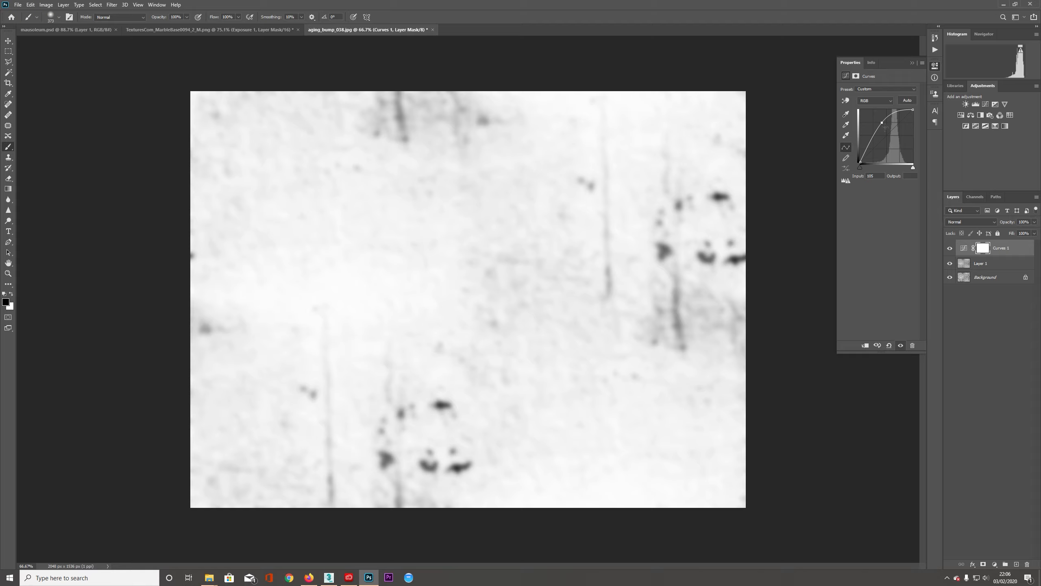
drag(881, 123, 879, 125)
click(950, 263)
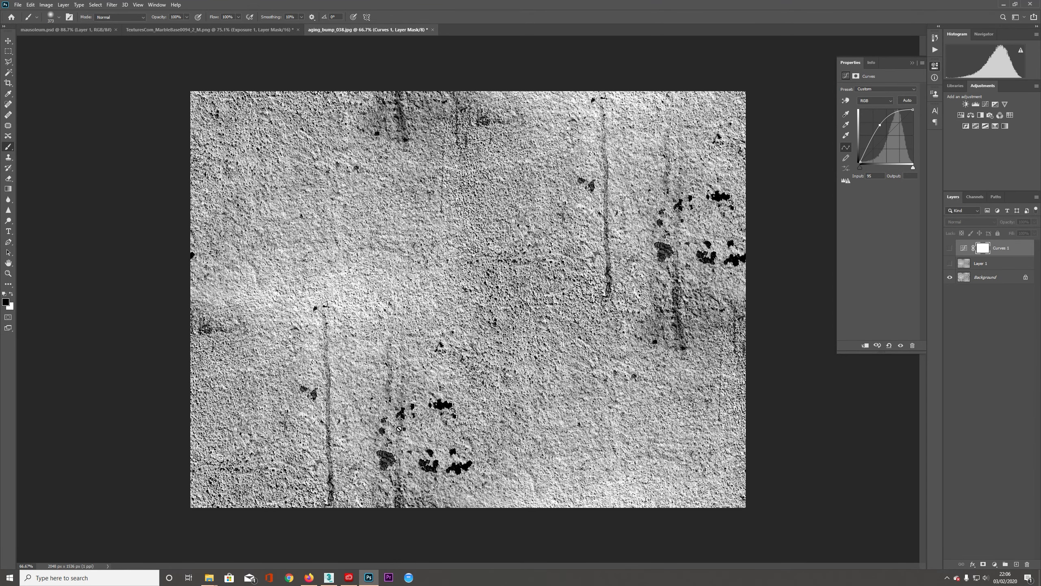
click(949, 248)
click(950, 263)
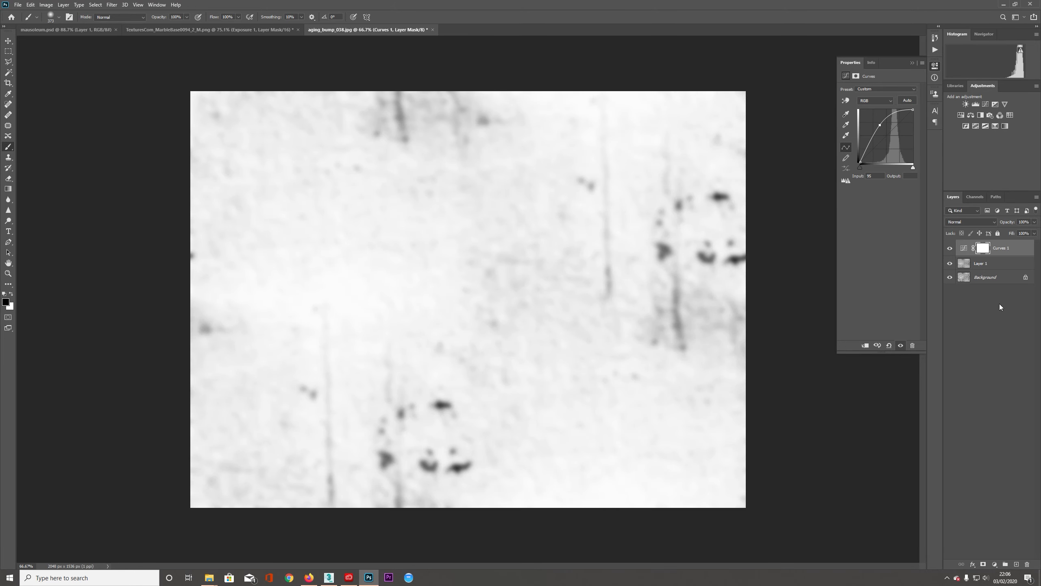
Hide the Curves layer, remove dark blotches from the blurred layer's right half with the Spot Healing Brush, and show Curves again
click(963, 247)
click(949, 247)
click(965, 264)
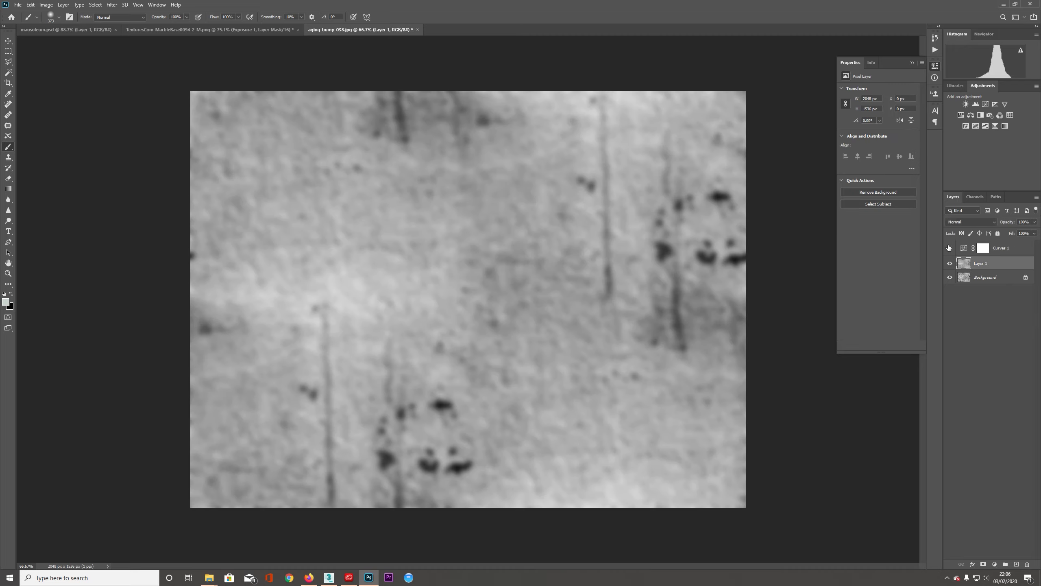
key(j)
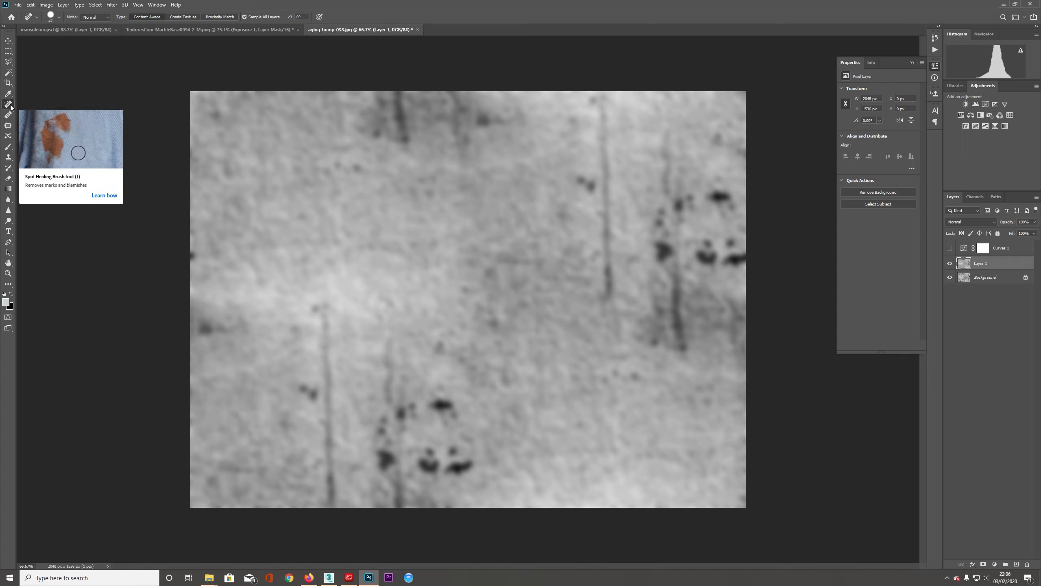
alt+right_drag(499, 236, 524, 223)
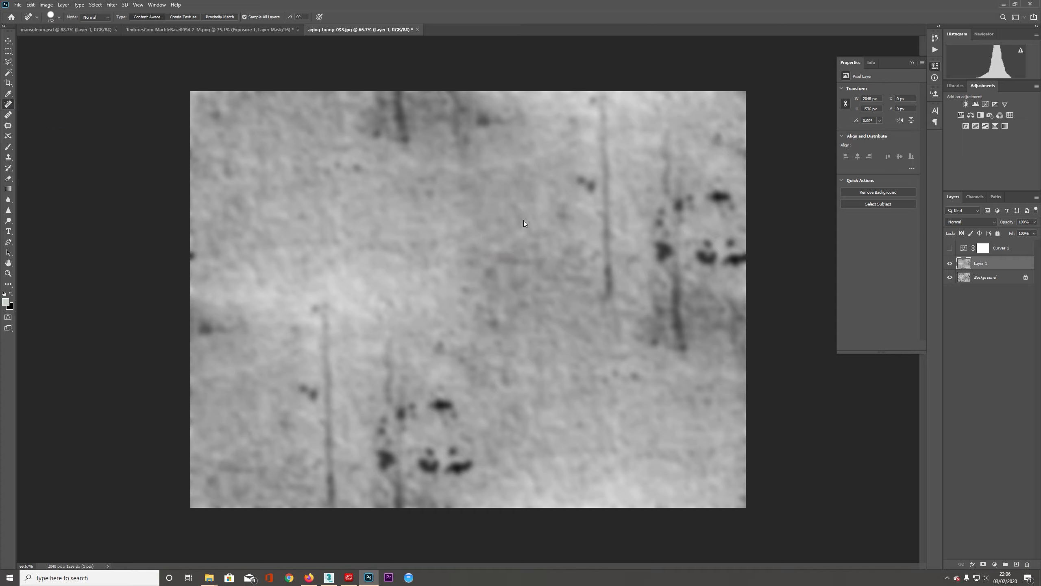
click(661, 249)
click(656, 217)
click(717, 196)
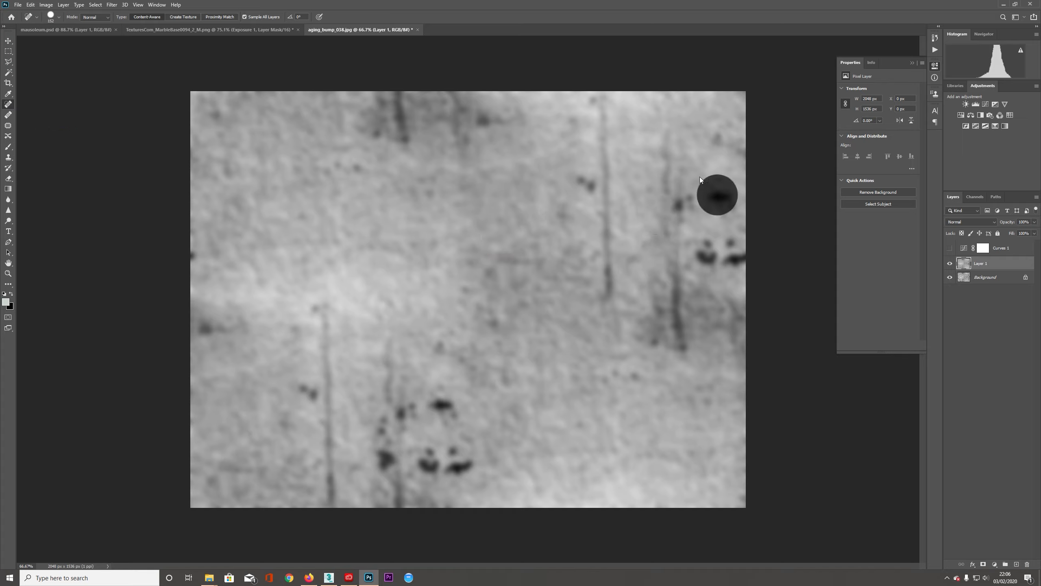
click(733, 252)
click(205, 238)
click(583, 177)
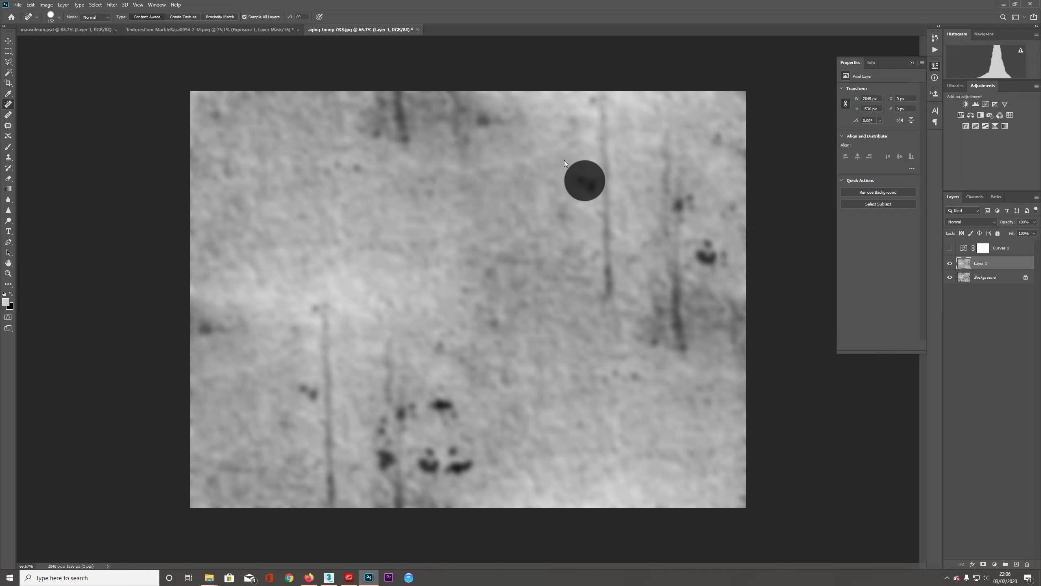
click(607, 130)
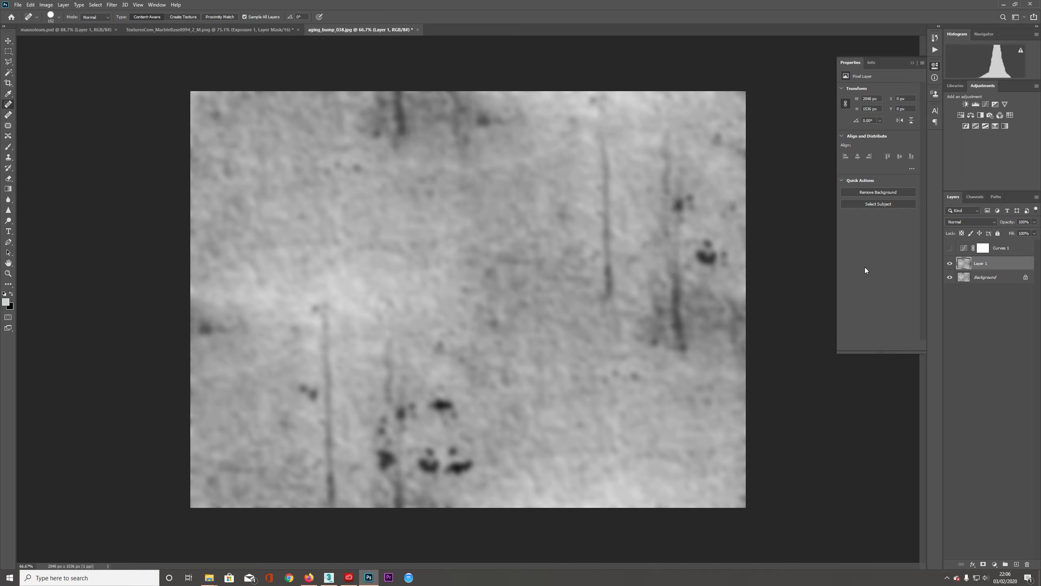
click(950, 248)
click(964, 249)
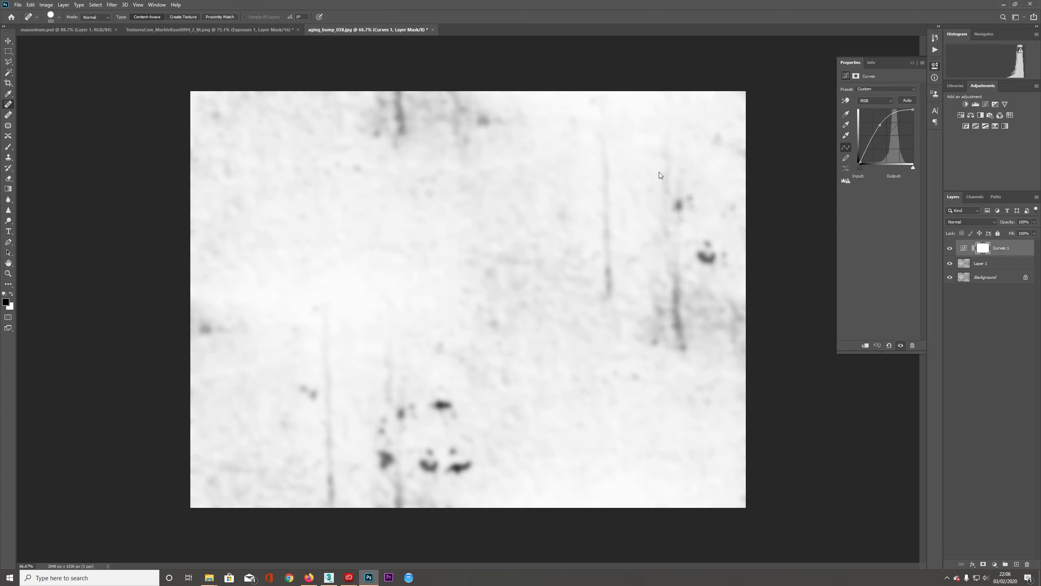
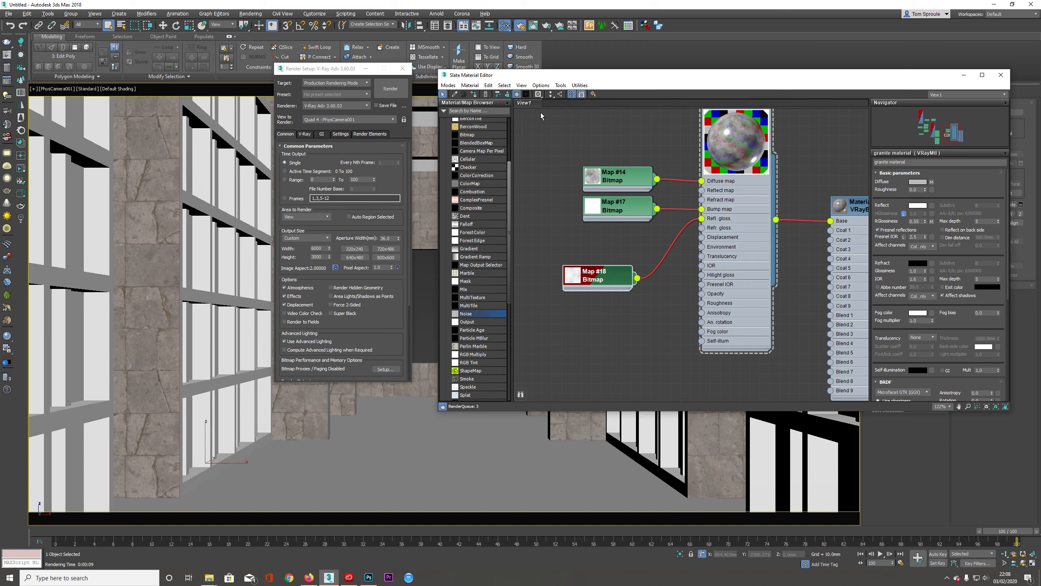
Open the parameters of the reflection glossiness bitmap Map #18 in 3ds Max and view its aging_bump_038_ref.jpg image
double_click(617, 281)
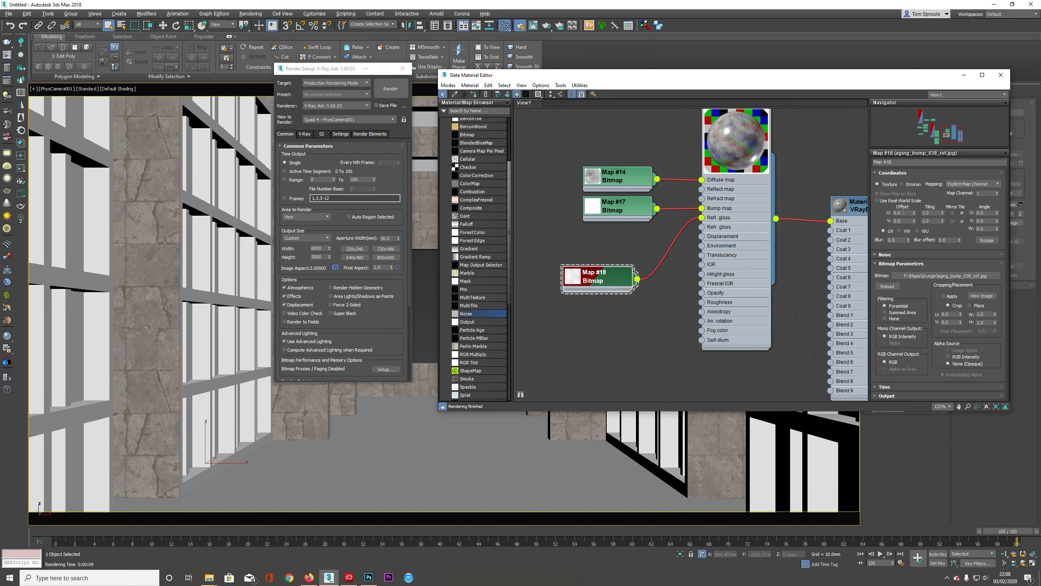
click(983, 296)
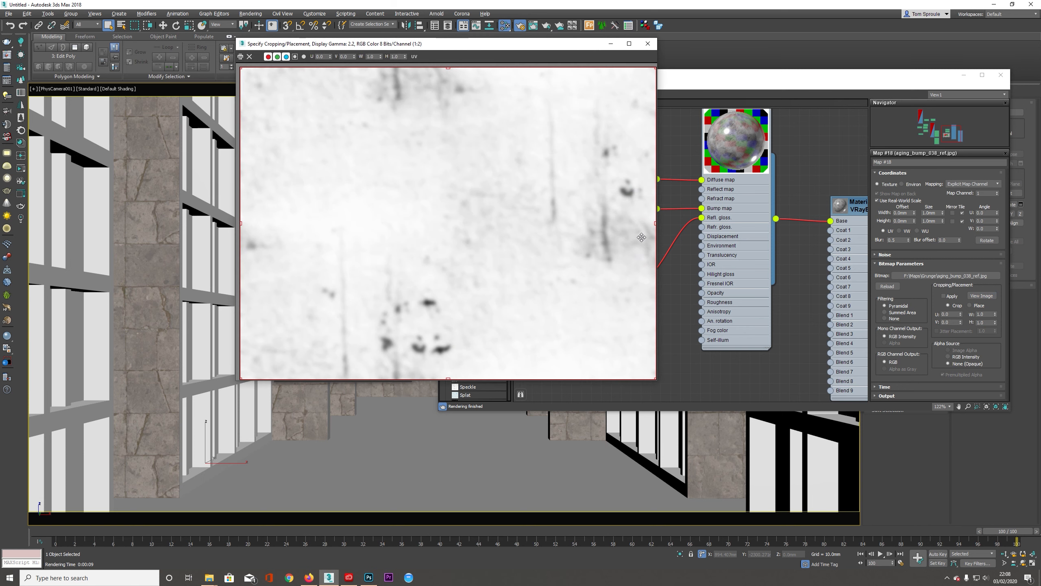
click(648, 44)
Set the glossiness bitmap's real-world width and height to 2000 mm
double_click(931, 213)
text(2000)
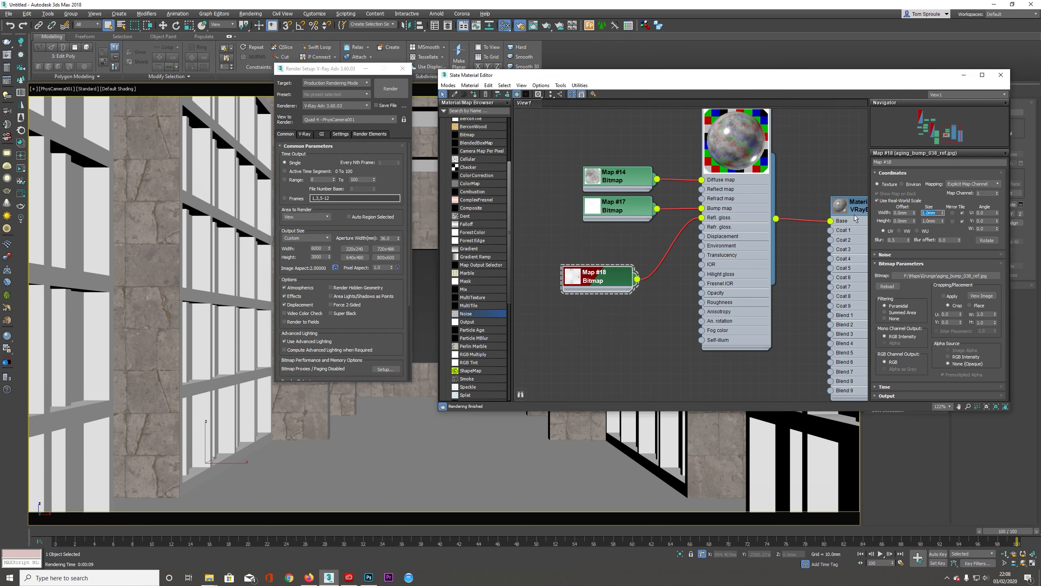
key(Tab)
text(2000)
key(Tab)
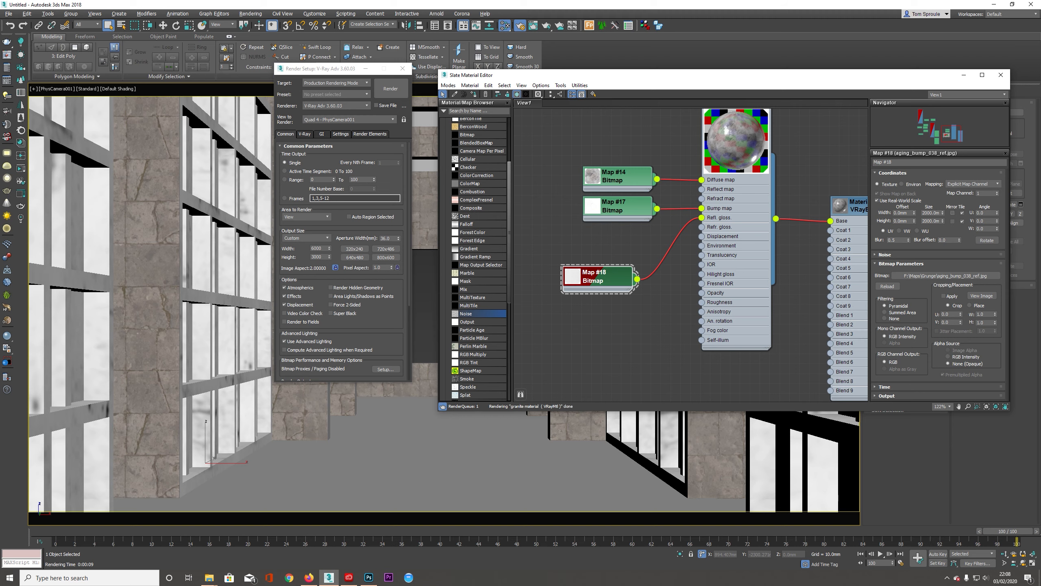
Reduce the glossiness bitmap's real-world width and height to 1000 mm
key(shift+Tab)
key(shift+Tab)
text(1000)
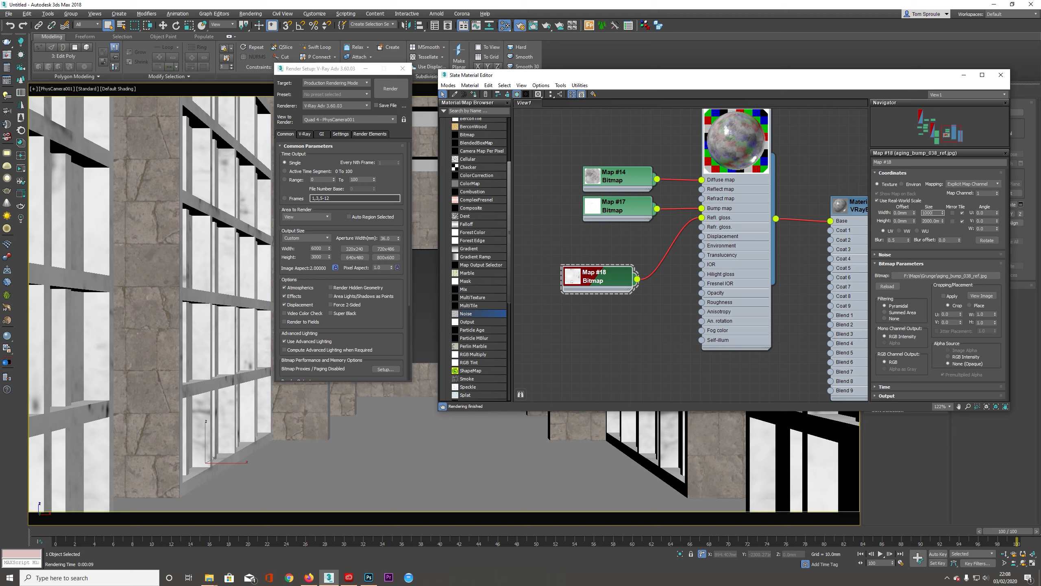
key(Tab)
text(1000)
key(Tab)
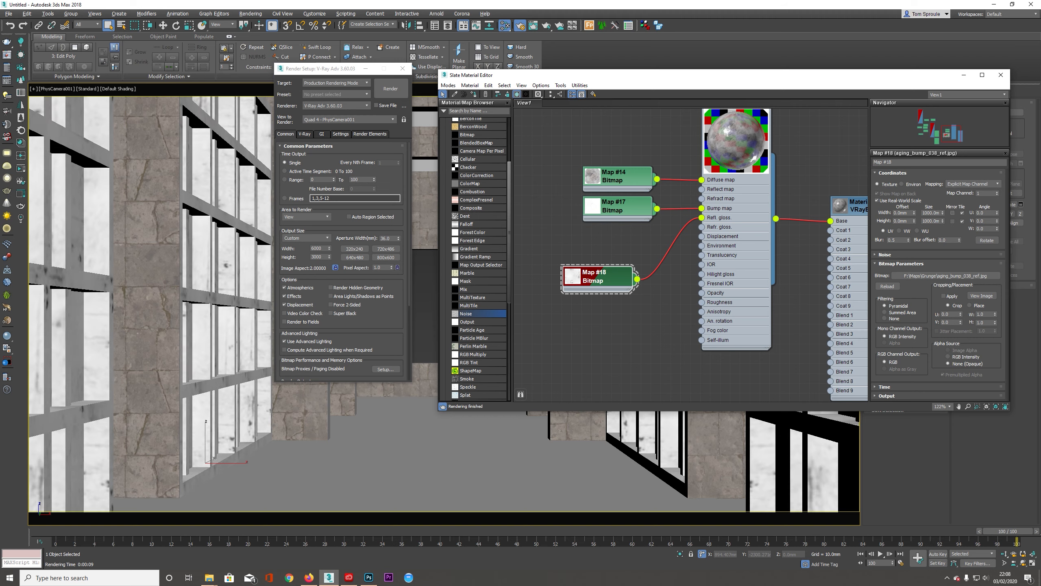
Set the glossiness bitmap's real-world width and height to 800 mm
key(shift+Tab)
key(shift+Tab)
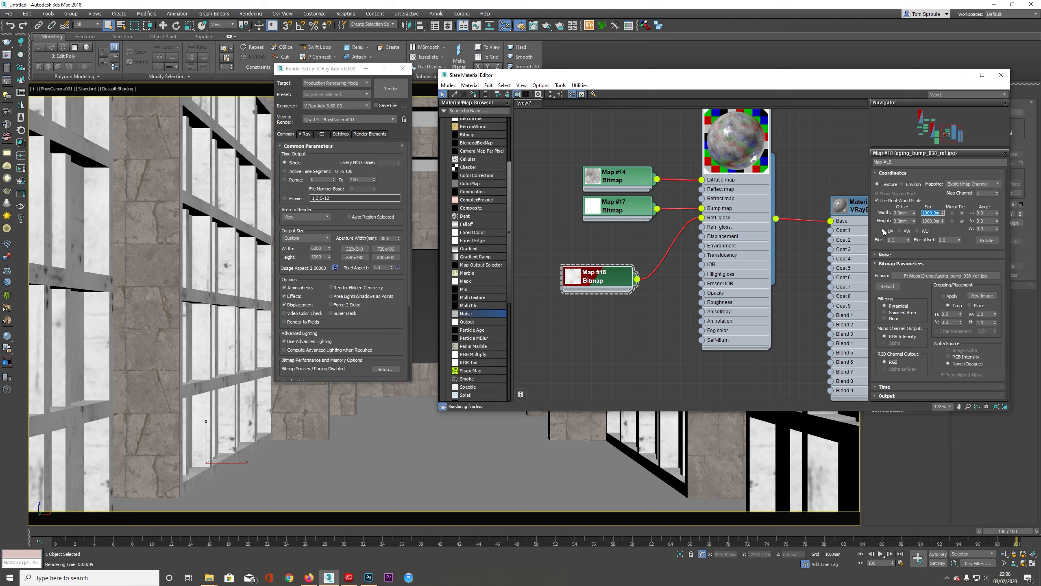
text(800)
key(Tab)
text(800)
key(Tab)
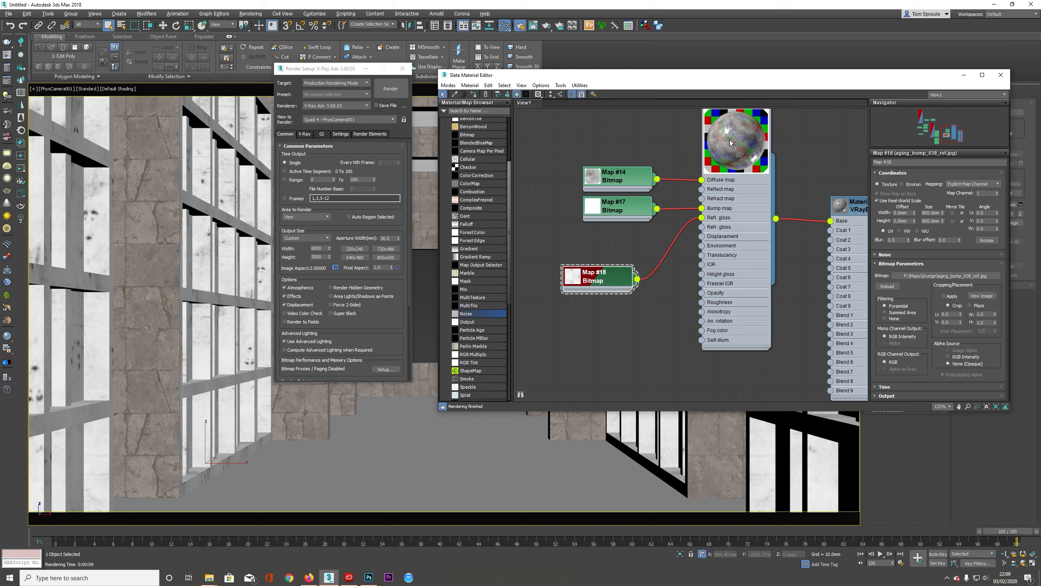
Open the granite material's preview window and enlarge it to inspect the reflections on the sample sphere
right_click(728, 154)
click(790, 244)
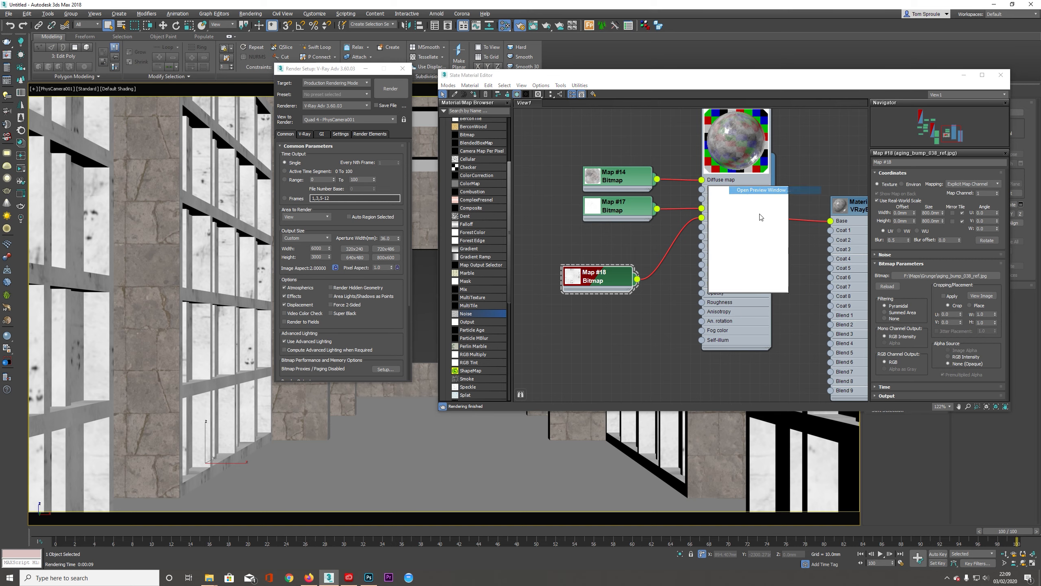
drag(789, 240, 968, 251)
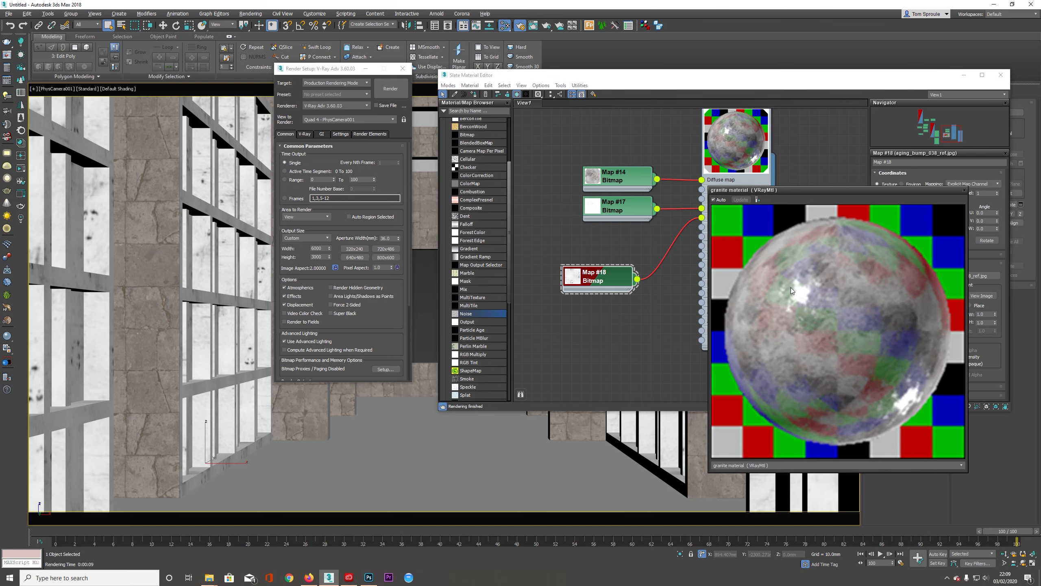
Close the enlarged granite preview and move the granite material node closer to its bitmap nodes
drag(802, 196, 529, 190)
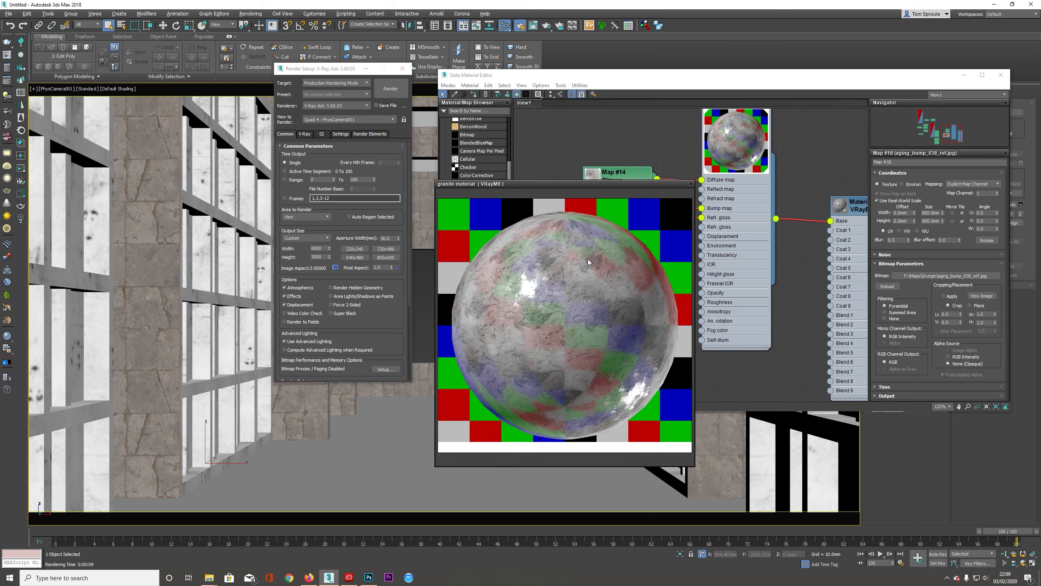
click(691, 184)
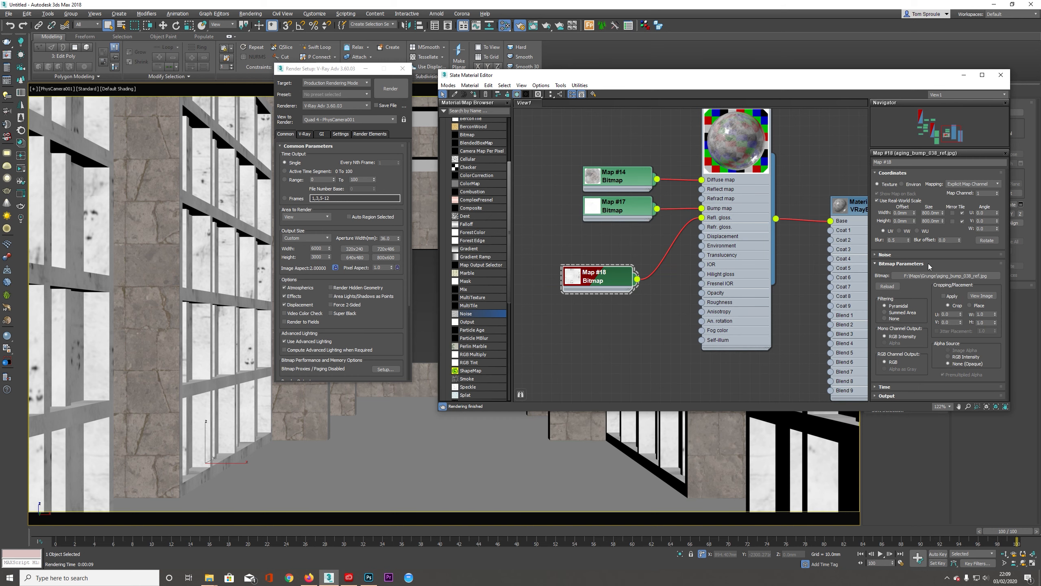
drag(749, 225, 738, 225)
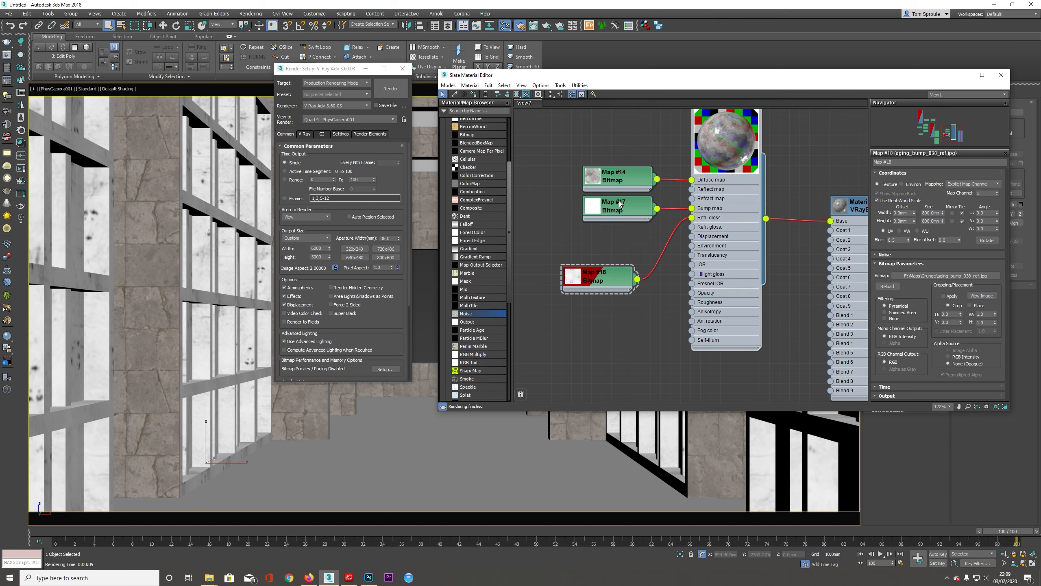
drag(721, 274, 711, 274)
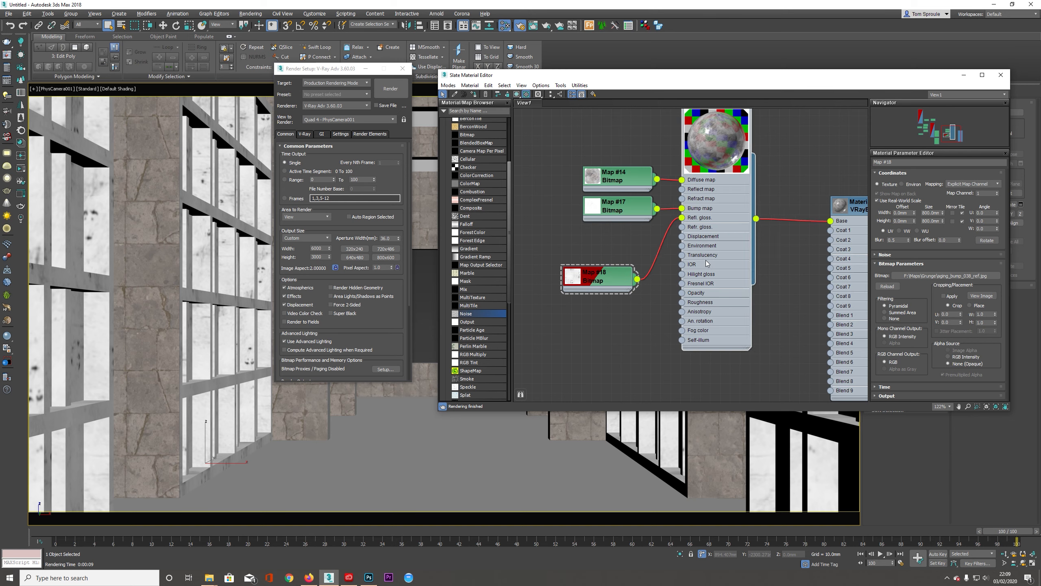
Set the granite material's RGlossiness map amount to 20
scroll(917, 312, down, 5)
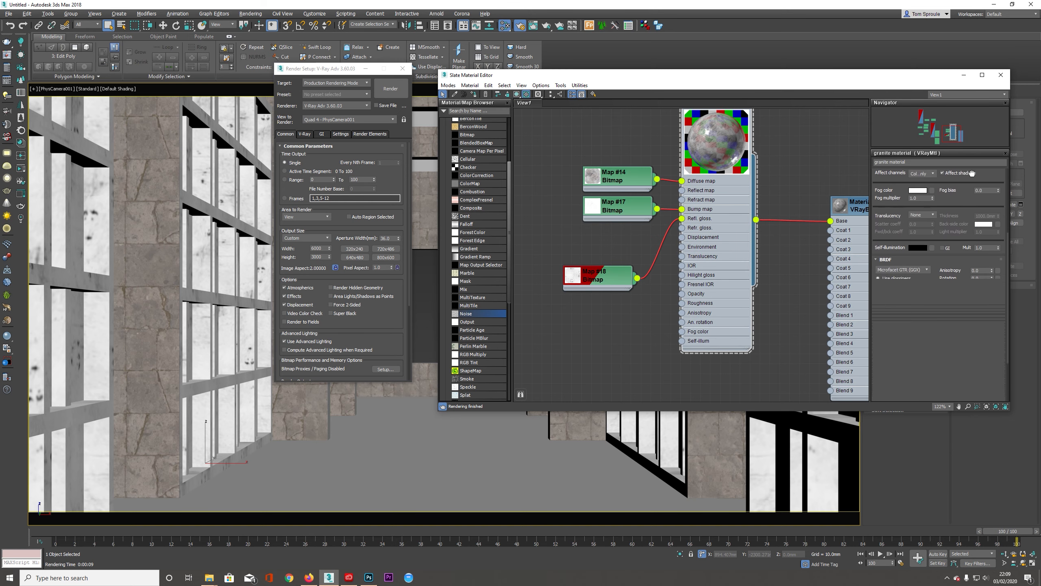
click(913, 309)
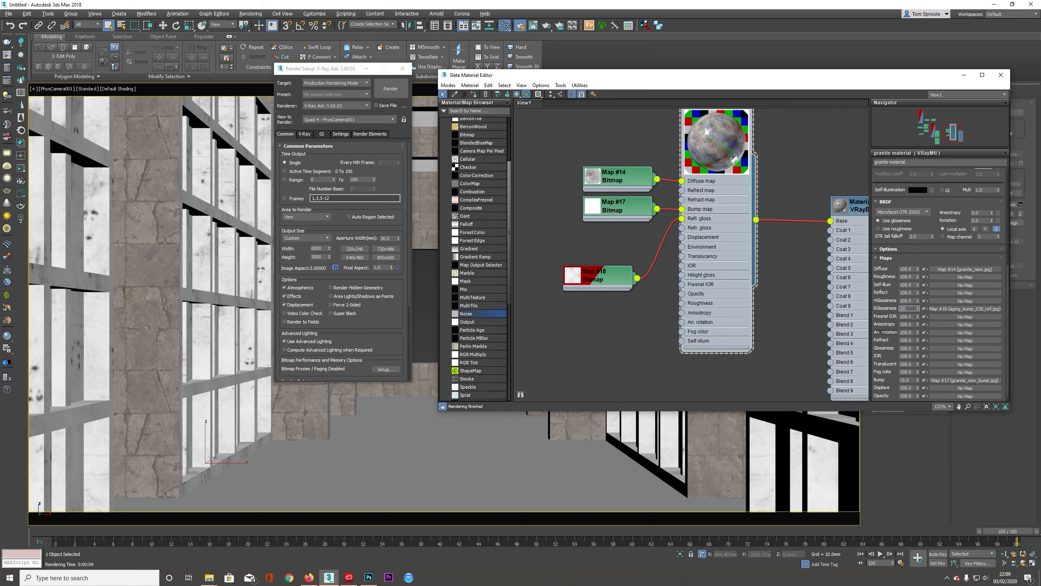
key(Return)
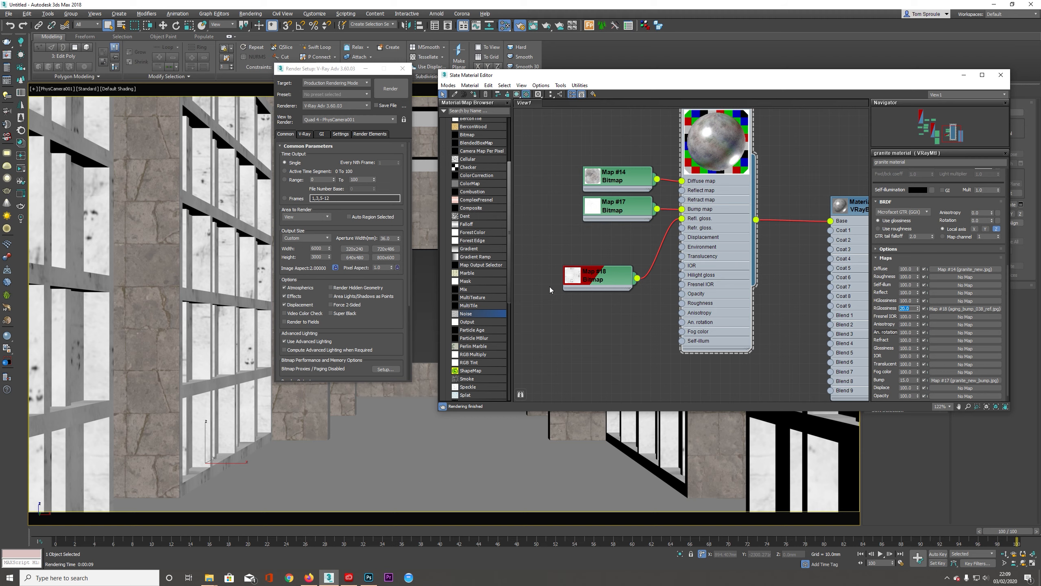
Try the aging_bump_038_ref bitmap as the granite material's reflect map with an amount of 20
drag(594, 279, 682, 192)
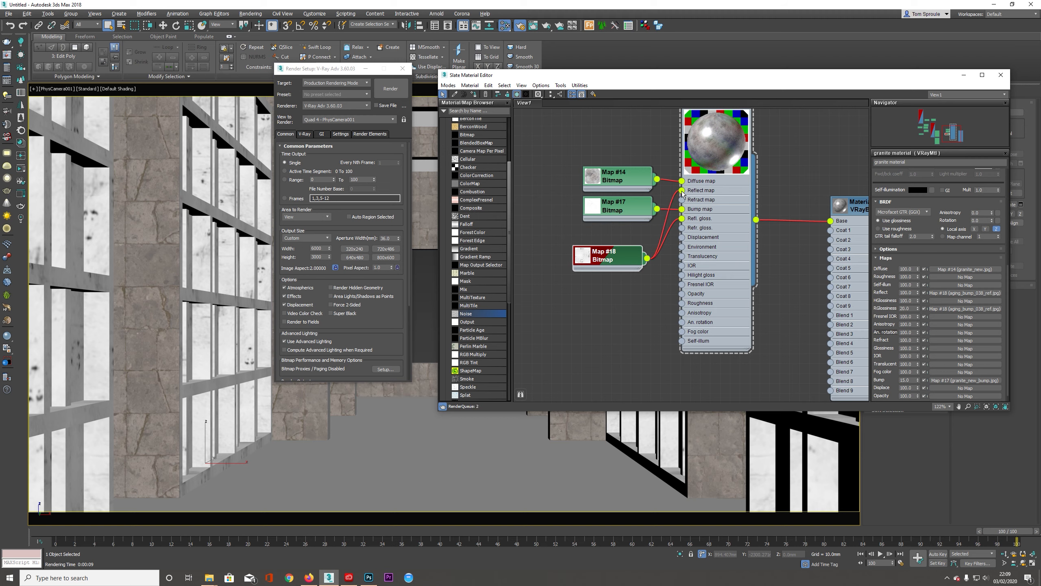
click(910, 293)
text(20)
key(Return)
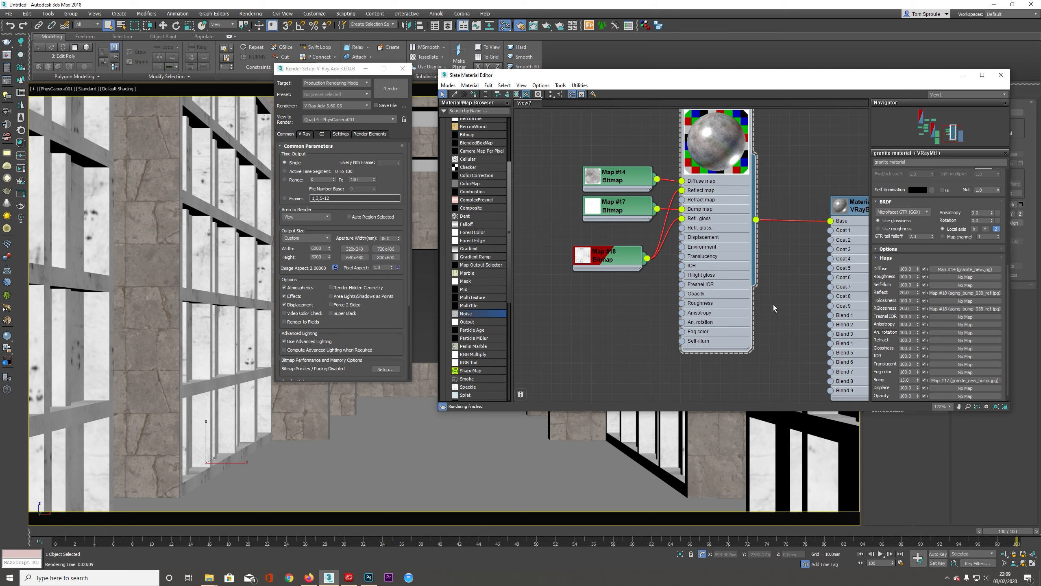
drag(616, 264, 615, 254)
click(714, 227)
drag(682, 191, 604, 258)
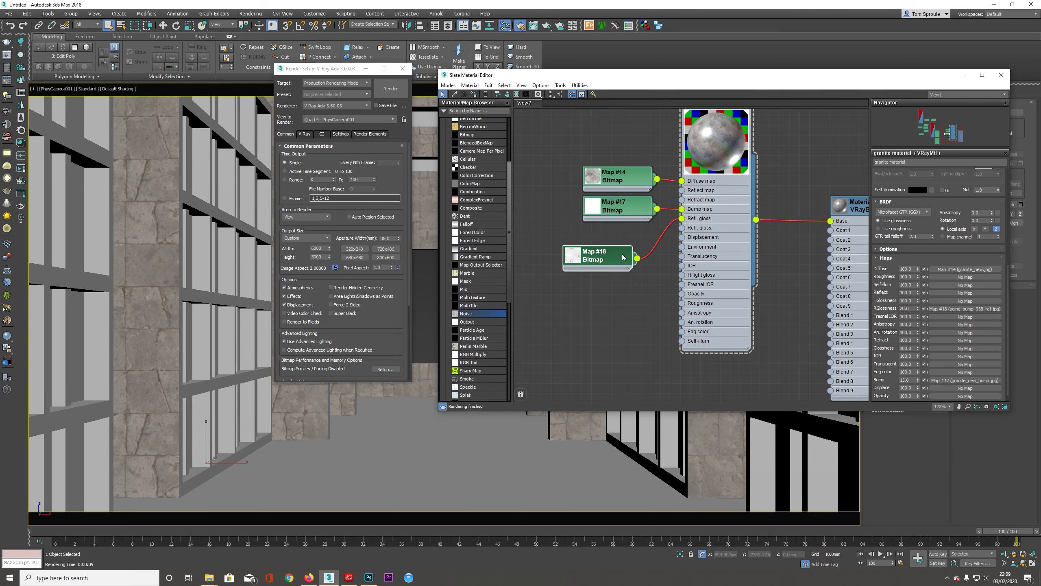
Show the granite diffuse bitmap on the shelving in the shaded viewport
click(627, 190)
click(539, 94)
click(542, 104)
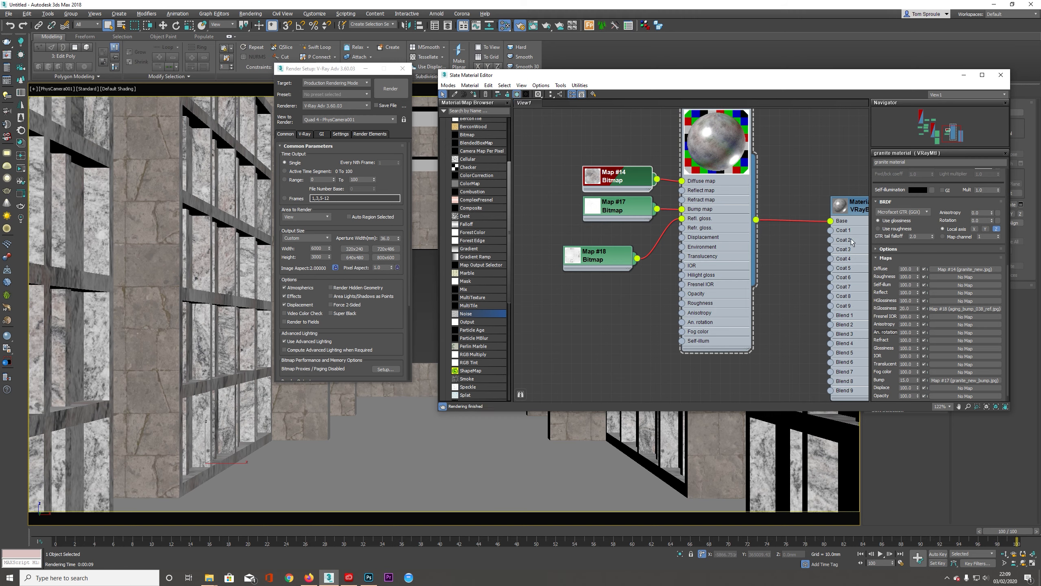
click(846, 251)
click(252, 323)
click(572, 169)
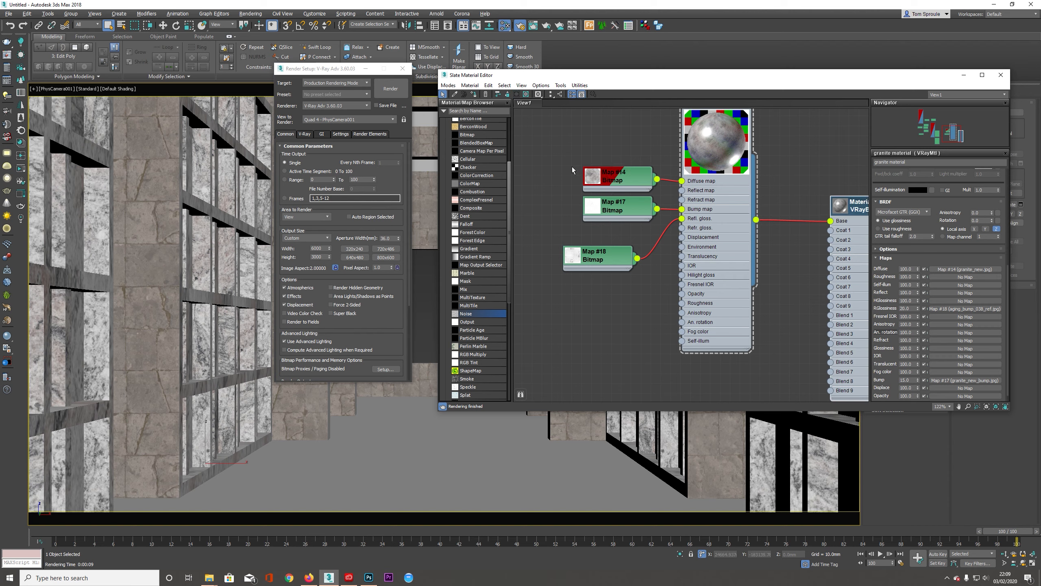
Rearrange the granite material and its bitmap nodes so that they are spaced out in front of the blend material
scroll(791, 245, down, 5)
middle_drag(791, 244, 729, 209)
scroll(704, 230, up, 1)
scroll(708, 232, up, 1)
scroll(714, 196, down, 4)
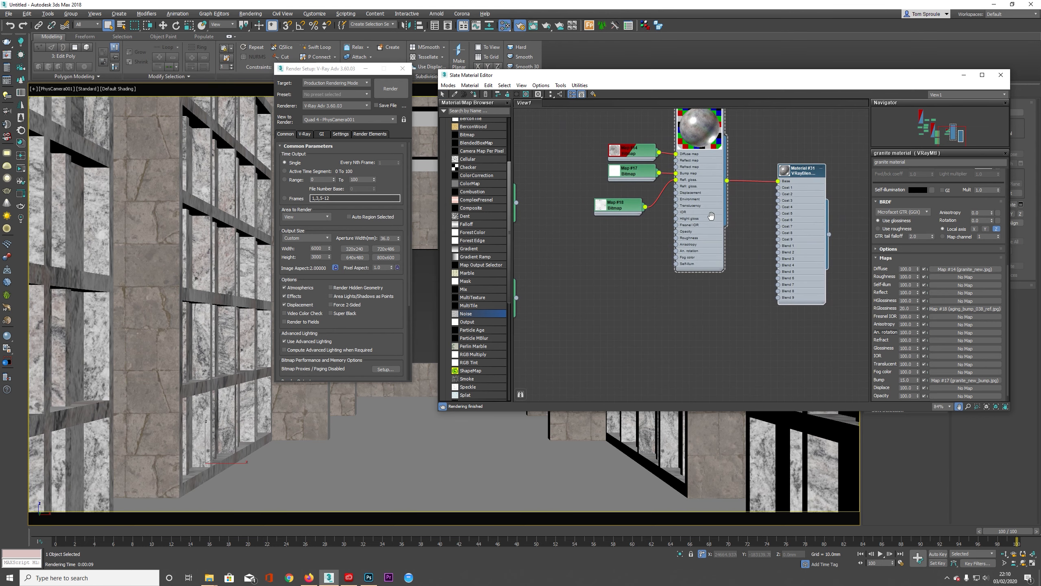
drag(654, 187, 623, 166)
drag(630, 221, 619, 226)
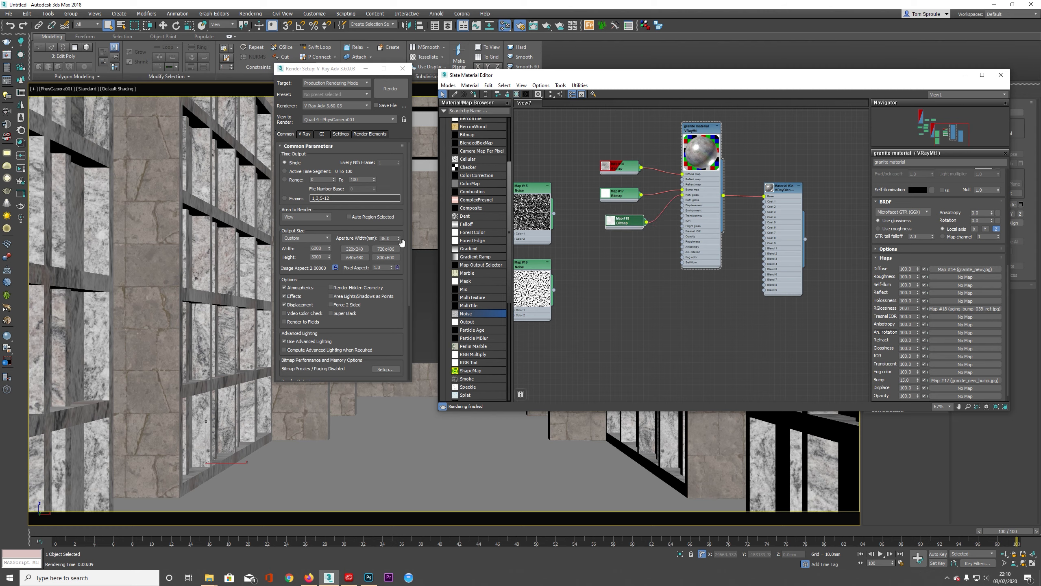
middle_drag(633, 230, 613, 245)
Duplicate the granite material below the original, keeping the shared bitmaps, and connect the copy to Coat 1 of the blend material
drag(684, 304, 638, 191)
scroll(689, 220, down, 1)
middle_drag(666, 206, 622, 155)
click(670, 208)
click(632, 154)
shift+drag(634, 158, 697, 171)
Connect noise Map #16 to Blend 1 of the blend material and reposition both noise nodes around the copied granite material
scroll(653, 256, up, 2)
middle_drag(653, 257, 740, 264)
middle_drag(576, 193, 613, 227)
scroll(613, 227, down, 1)
drag(547, 173, 647, 267)
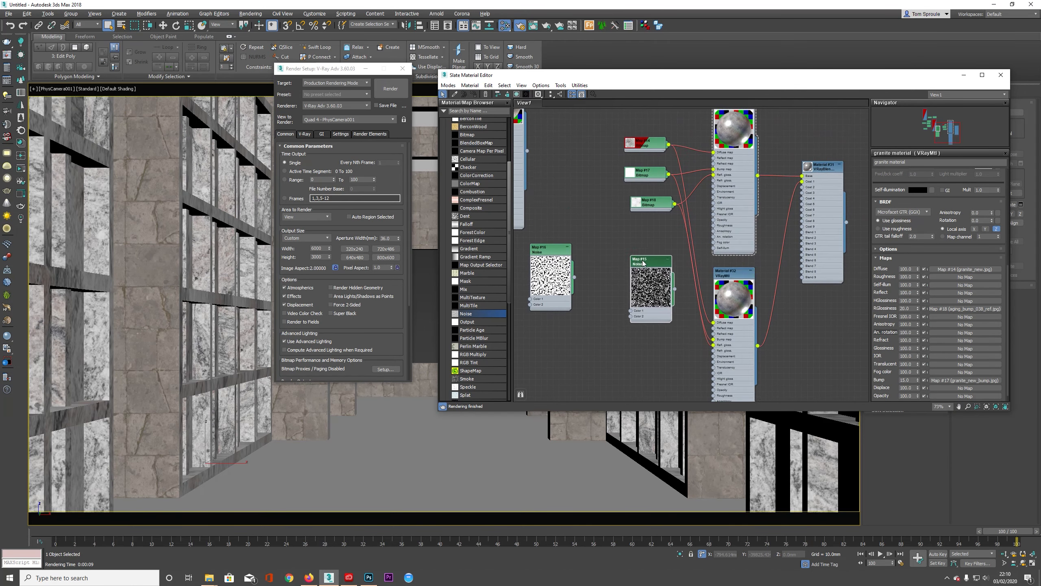
drag(555, 255, 799, 236)
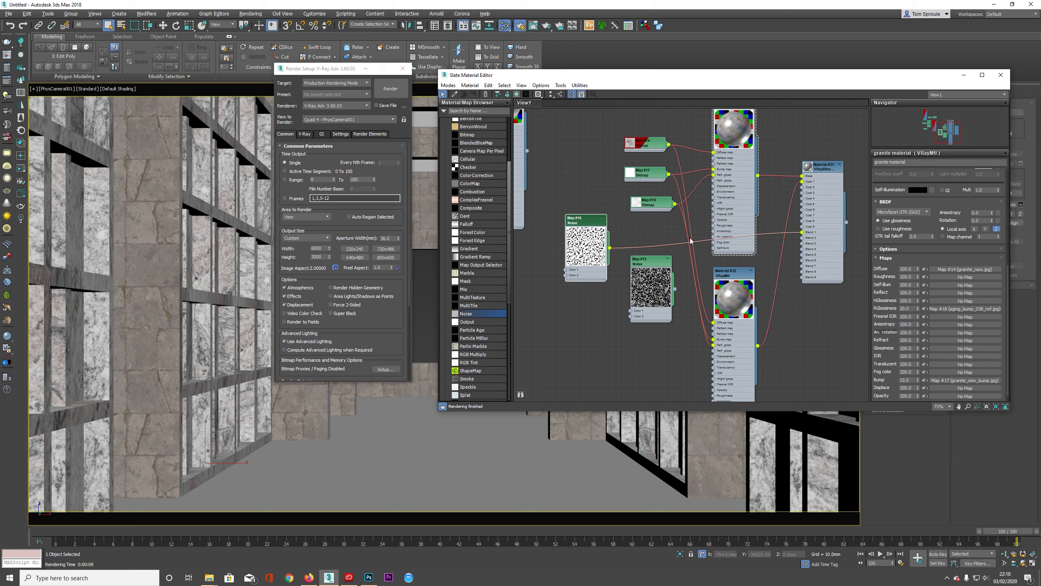
drag(585, 224, 782, 308)
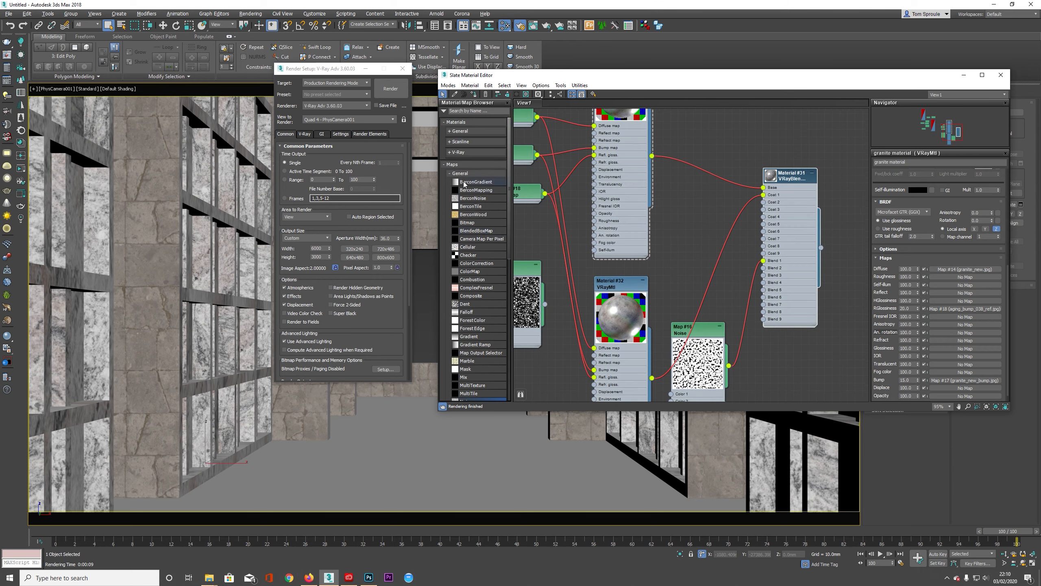
Add a VRayEdgesTex map to the node view and place it beside the copied granite material
click(463, 173)
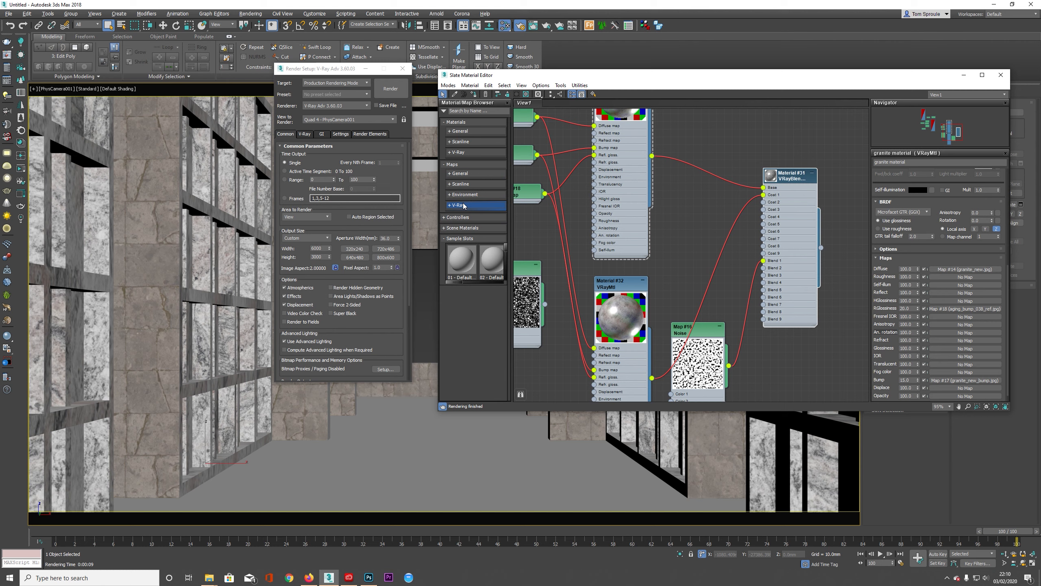
click(463, 206)
scroll(471, 287, down, 3)
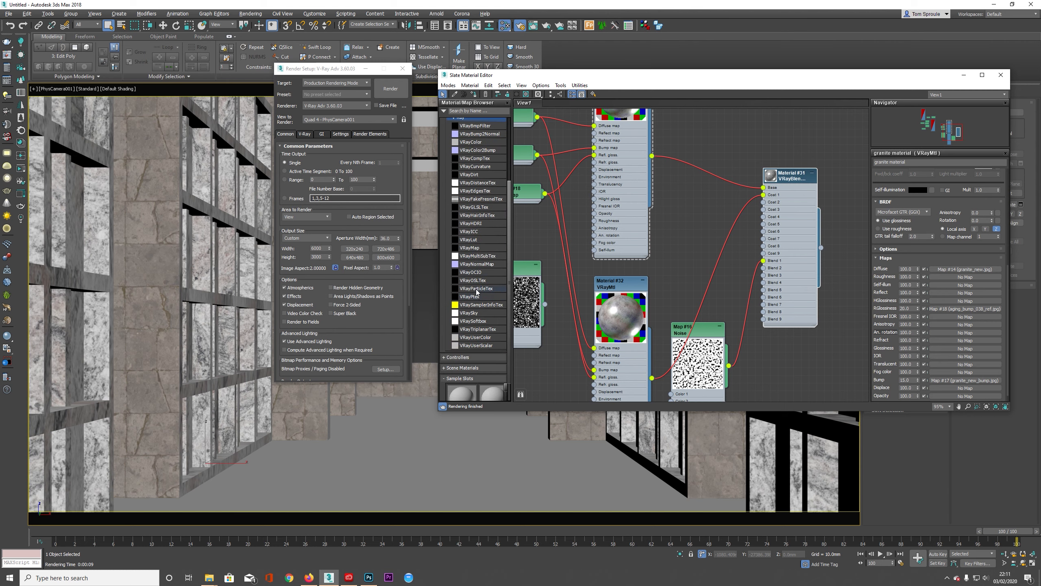
scroll(477, 268, up, 1)
drag(470, 221, 546, 378)
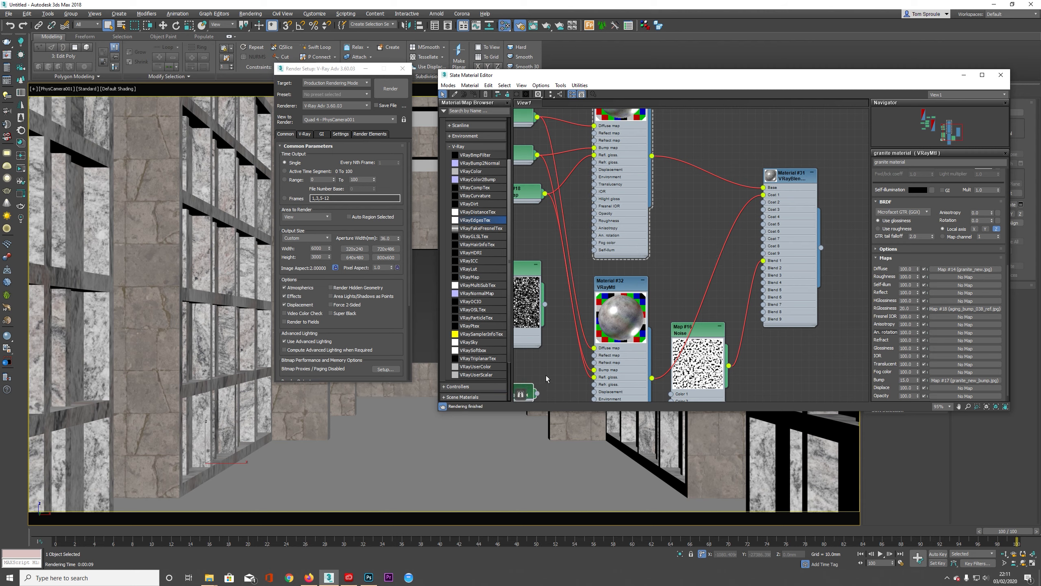
middle_drag(546, 378, 702, 275)
drag(668, 296, 644, 311)
scroll(648, 310, up, 2)
middle_drag(649, 309, 612, 333)
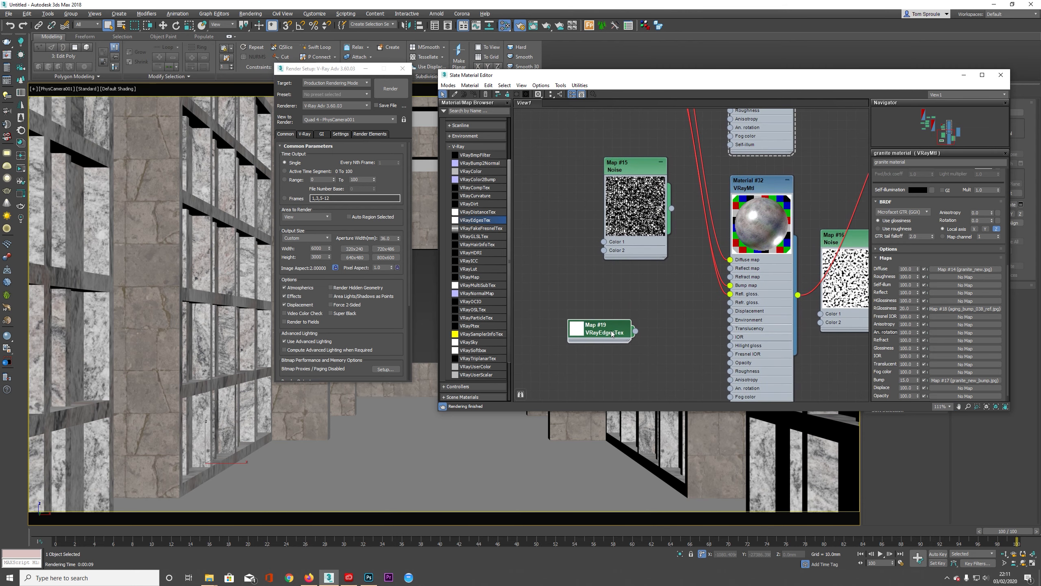
Set the VRayEdgesTex map's rounded corners radius to 2 mm
double_click(611, 333)
click(972, 190)
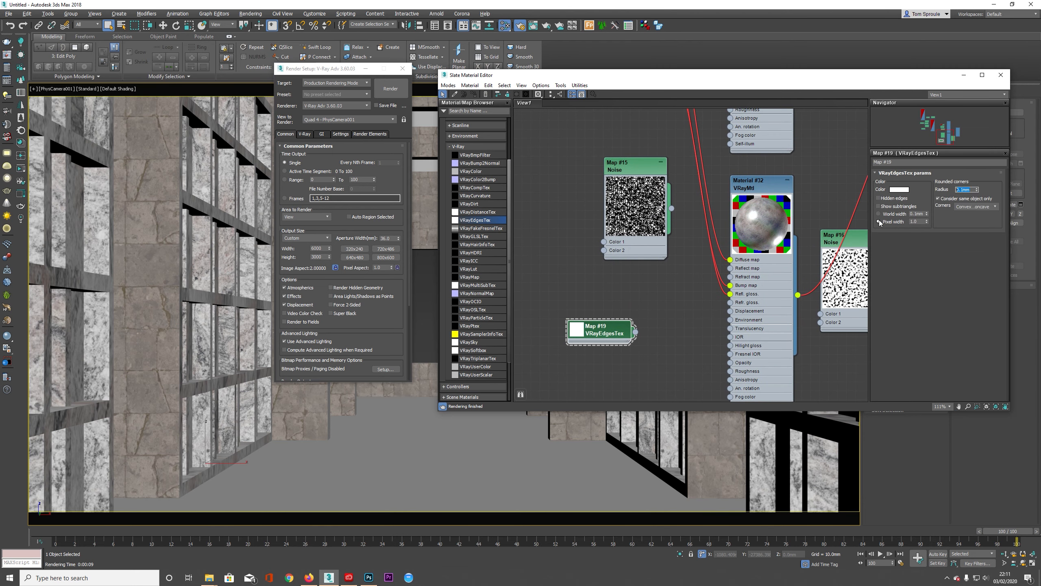
text(3)
key(Tab)
double_click(974, 189)
text(2)
key(Tab)
Feed the VRayEdgesTex into Layer 1 of a new Composite map and connect the composite to the copied material's bump map
middle_drag(644, 287, 607, 302)
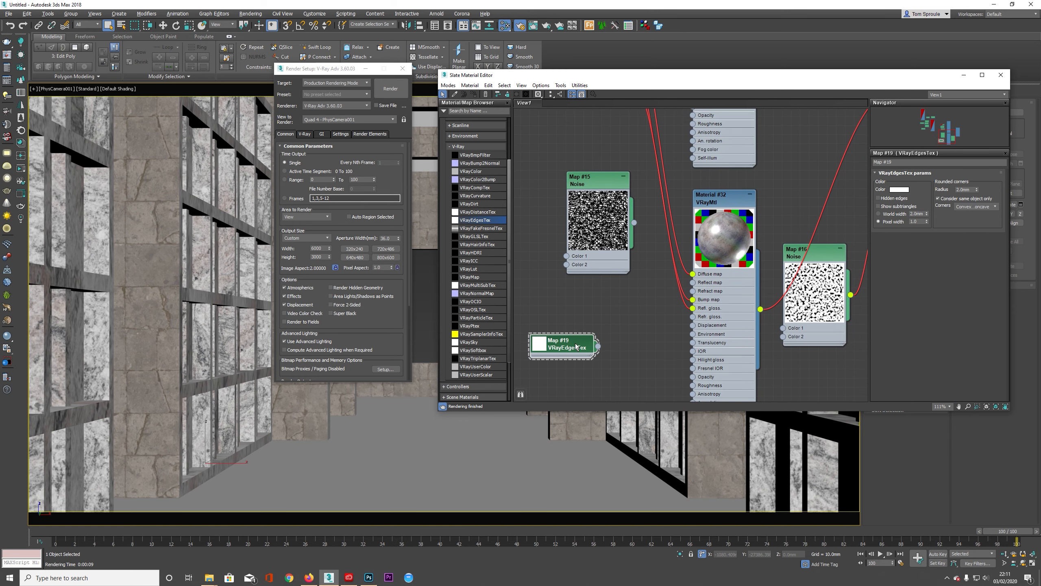
drag(632, 344, 632, 343)
mouse_move(655, 357)
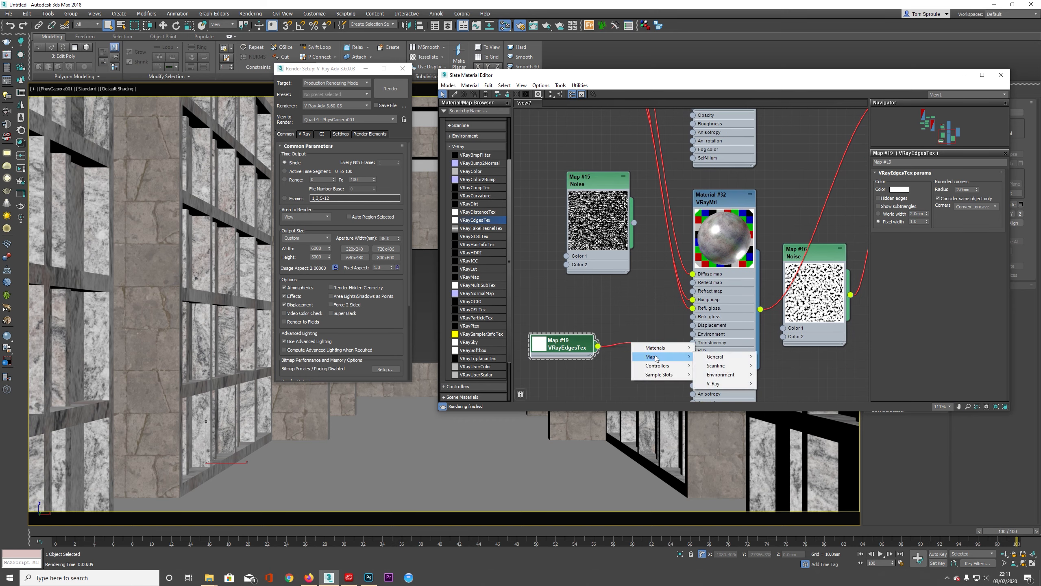
mouse_move(715, 357)
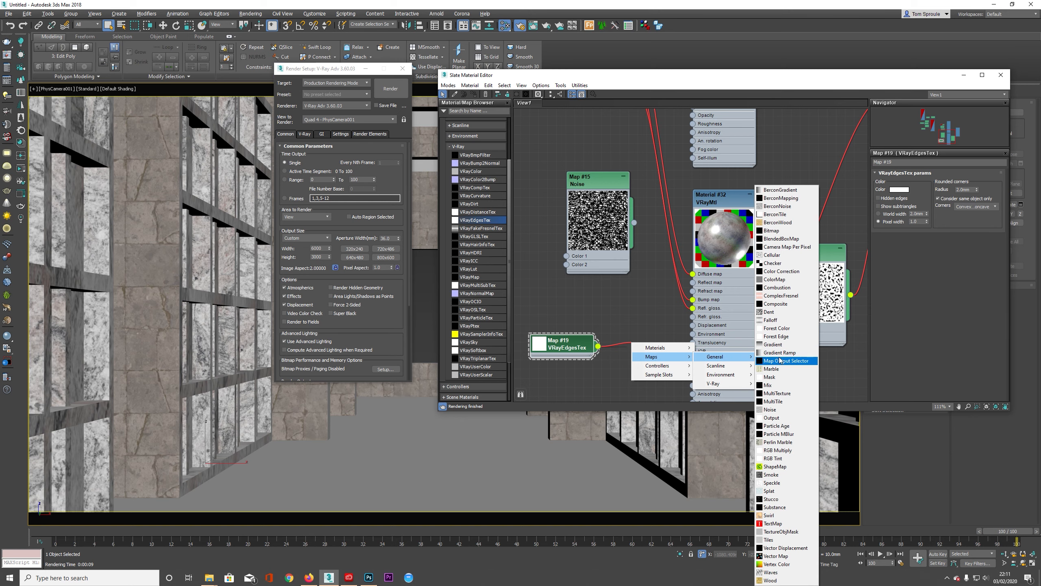
click(775, 303)
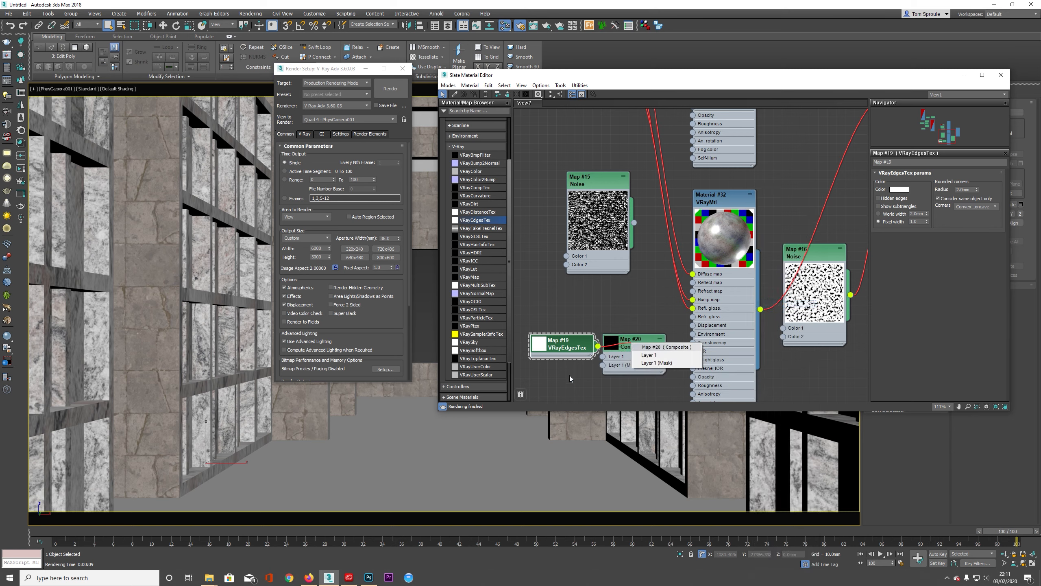
click(645, 355)
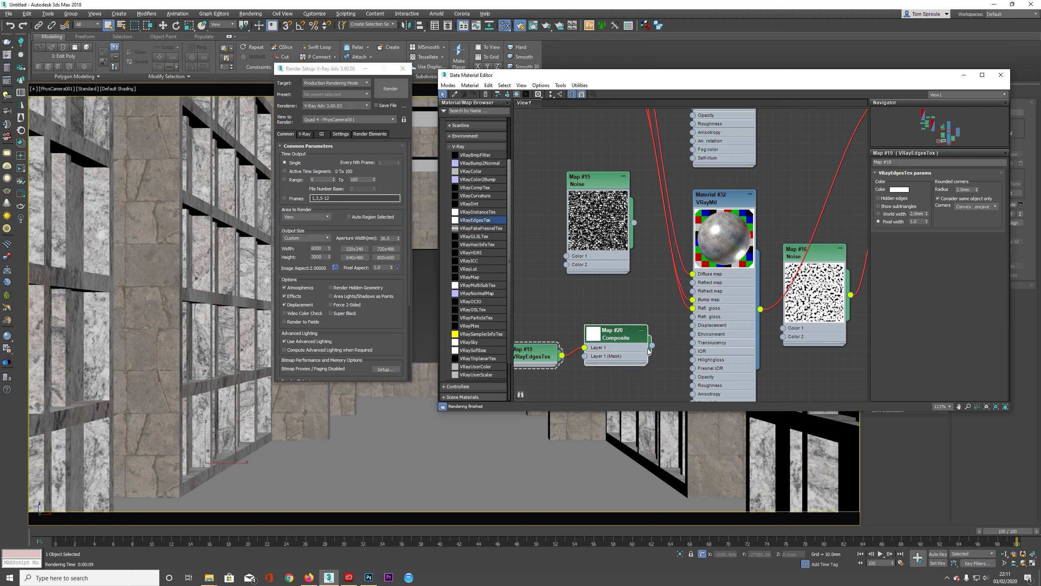
drag(651, 346, 692, 300)
Add a second layer to the Composite map and connect the granite bump bitmap, Map #17, to Layer 2
double_click(623, 342)
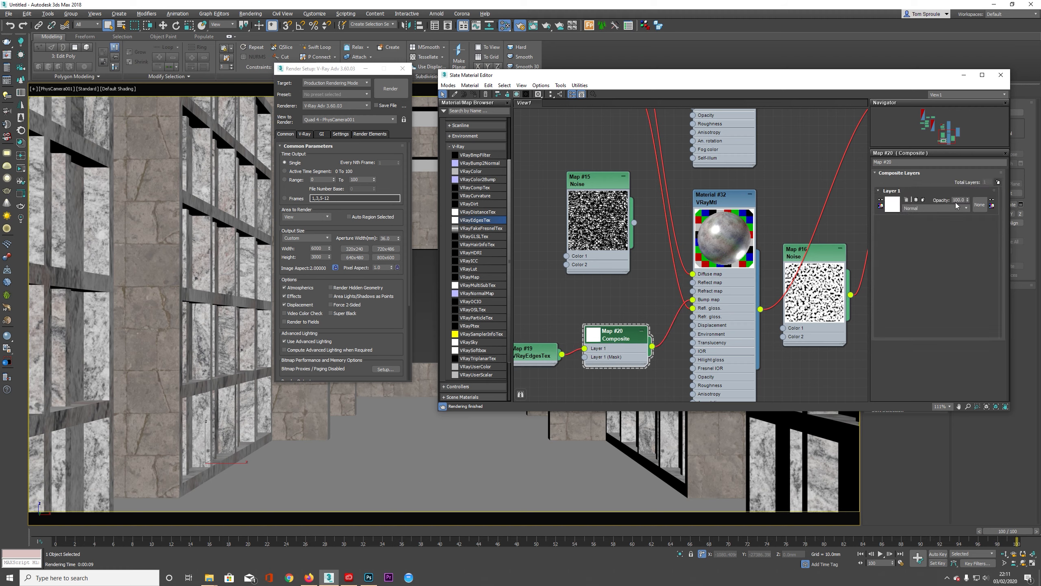
click(996, 183)
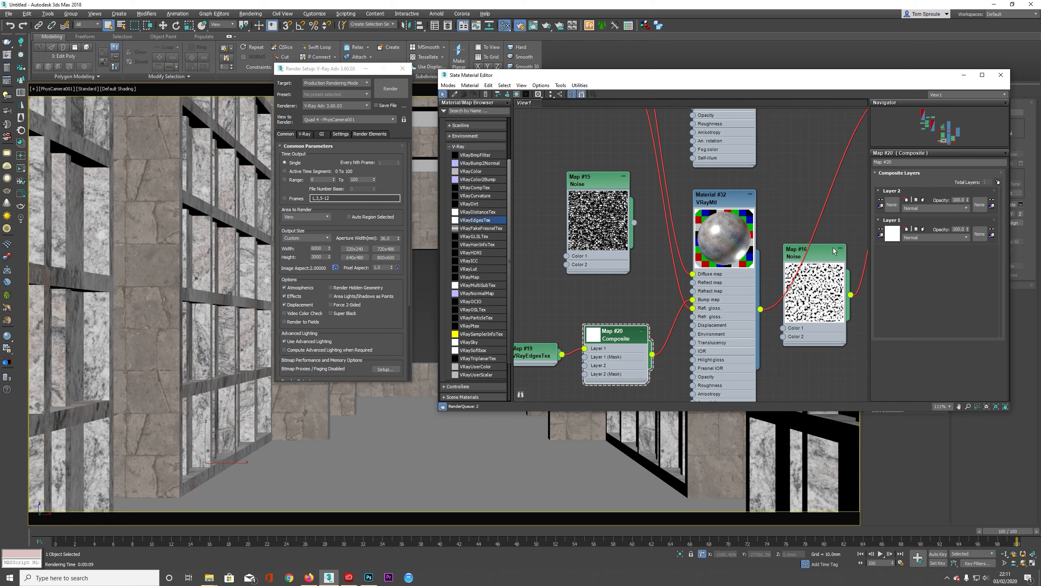
scroll(711, 296, down, 2)
middle_drag(711, 296, 743, 315)
scroll(743, 314, down, 1)
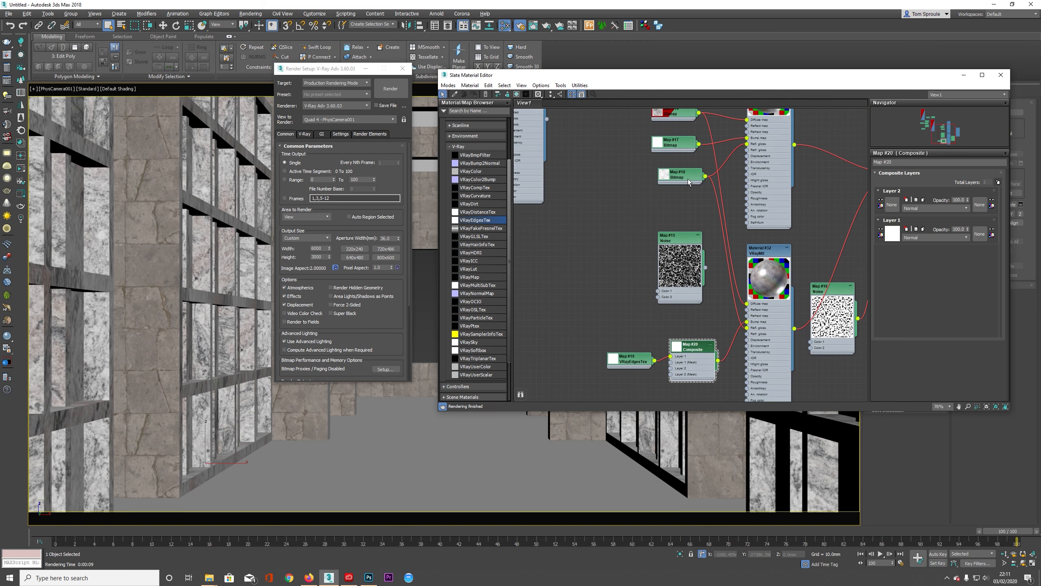
scroll(688, 172, up, 1)
drag(676, 147, 559, 323)
middle_drag(621, 287, 639, 207)
drag(603, 239, 688, 301)
Duplicate the coat material together with its Composite and VRayEdgesTex maps, placing the copy below it
middle_drag(796, 229, 720, 202)
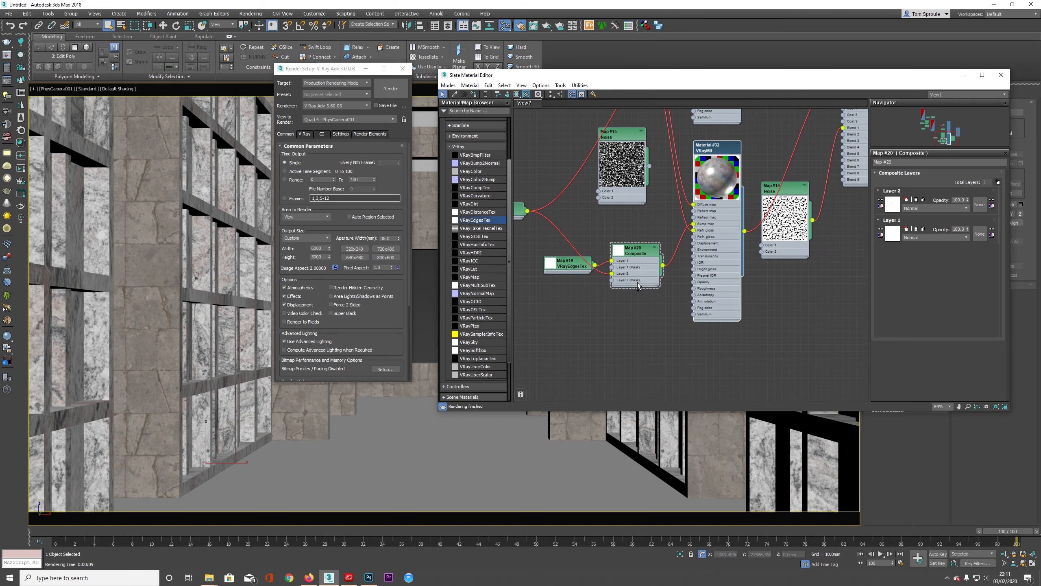
click(635, 270)
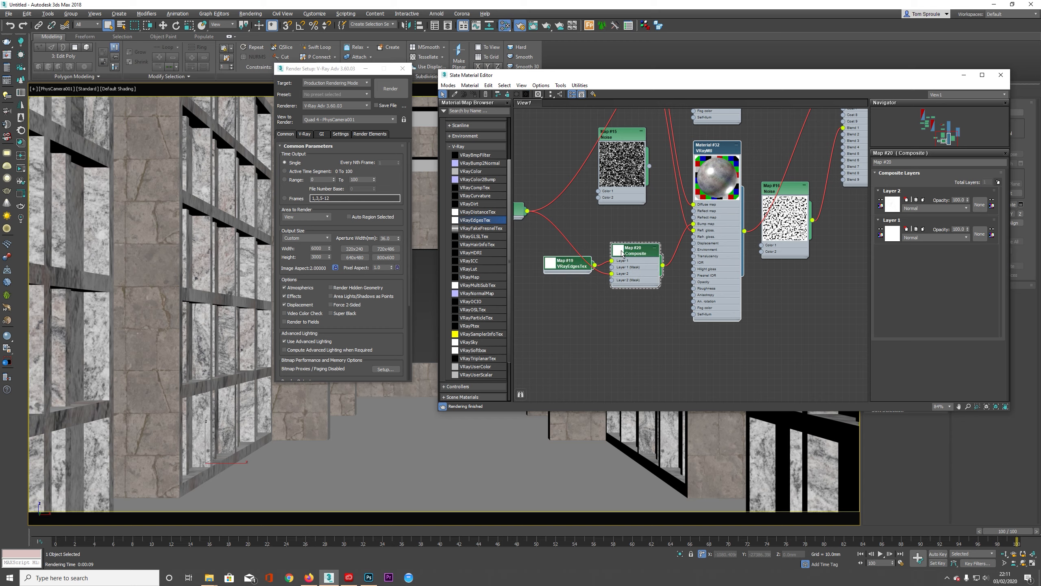
scroll(740, 225, down, 2)
mouse_move(741, 225)
shift+mouse_down()
mouse_move(721, 318)
mouse_move(739, 372)
shift+mouse_up()
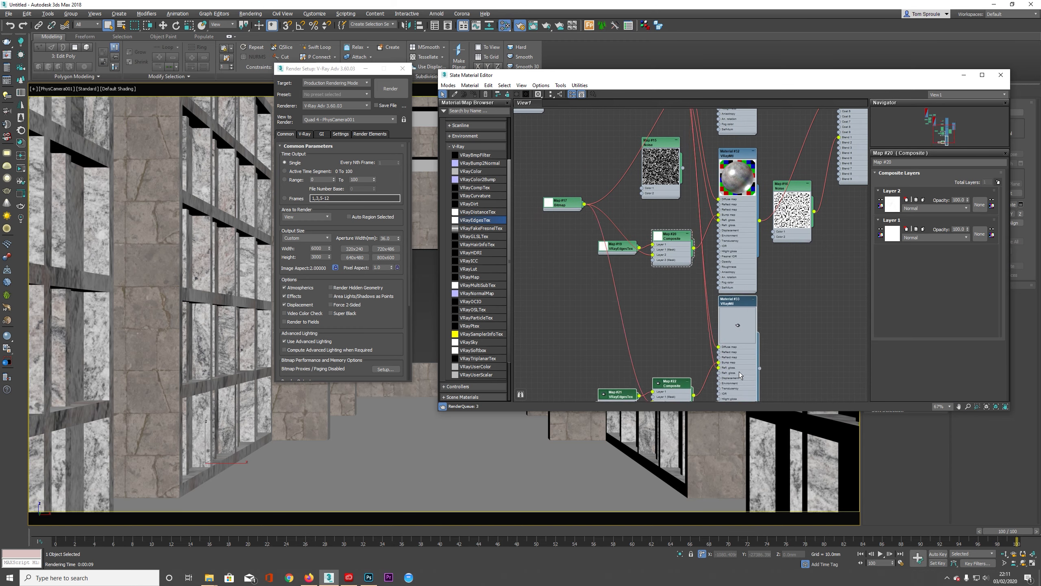
middle_drag(739, 372, 759, 261)
Set the duplicated VRayEdgesTex map's rounded corners radius to 10 mm
double_click(637, 289)
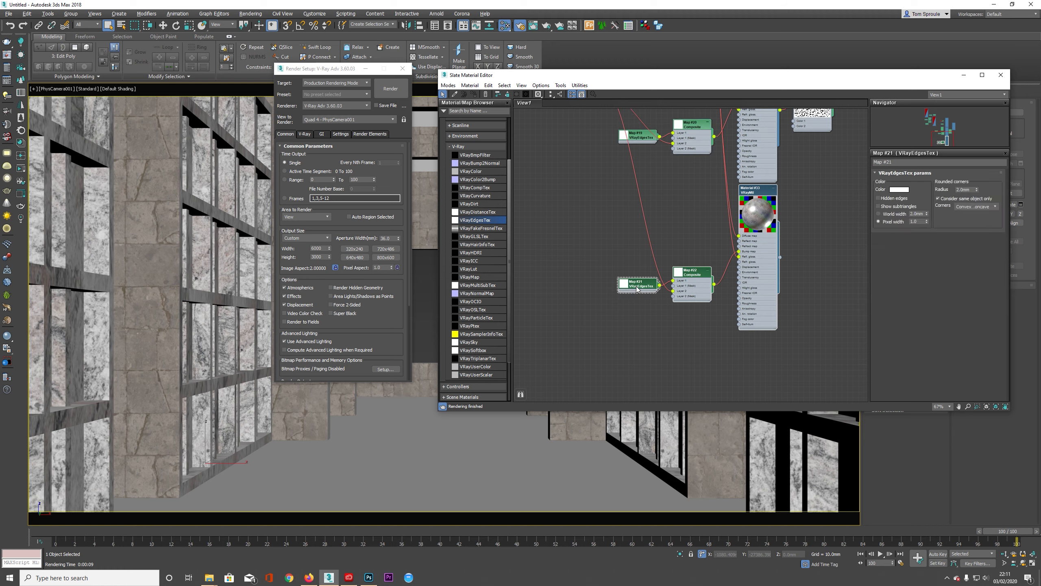
double_click(973, 189)
text(10)
key(Return)
Connect the newly duplicated granite material to the next coat slot of the blend material
middle_drag(792, 249, 696, 374)
scroll(696, 374, down, 1)
drag(696, 383, 769, 137)
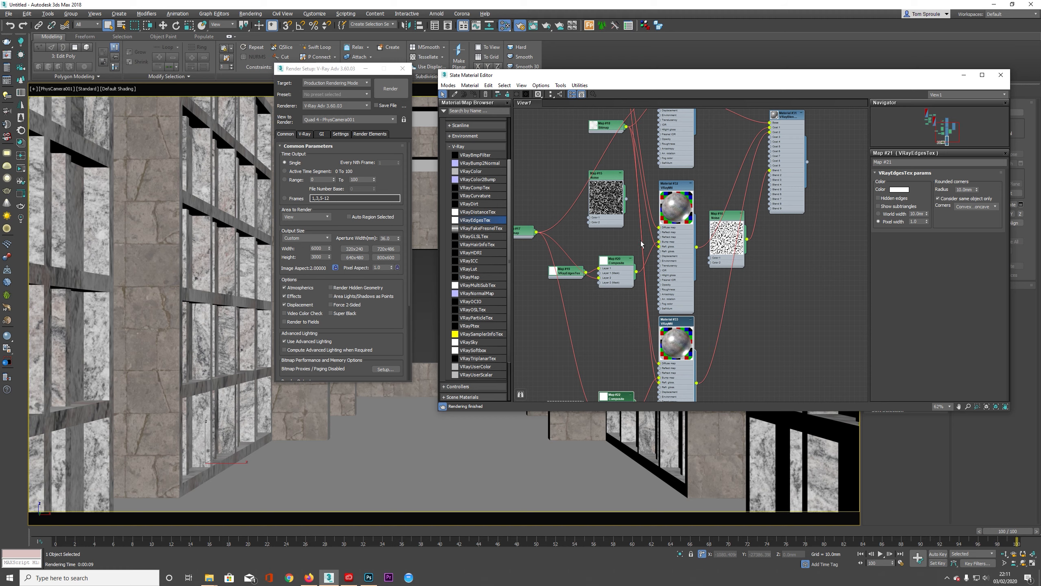
Connect the turbulence Noise map, Map #15, to the next free blend slot of the blend material
click(612, 187)
drag(627, 199, 770, 175)
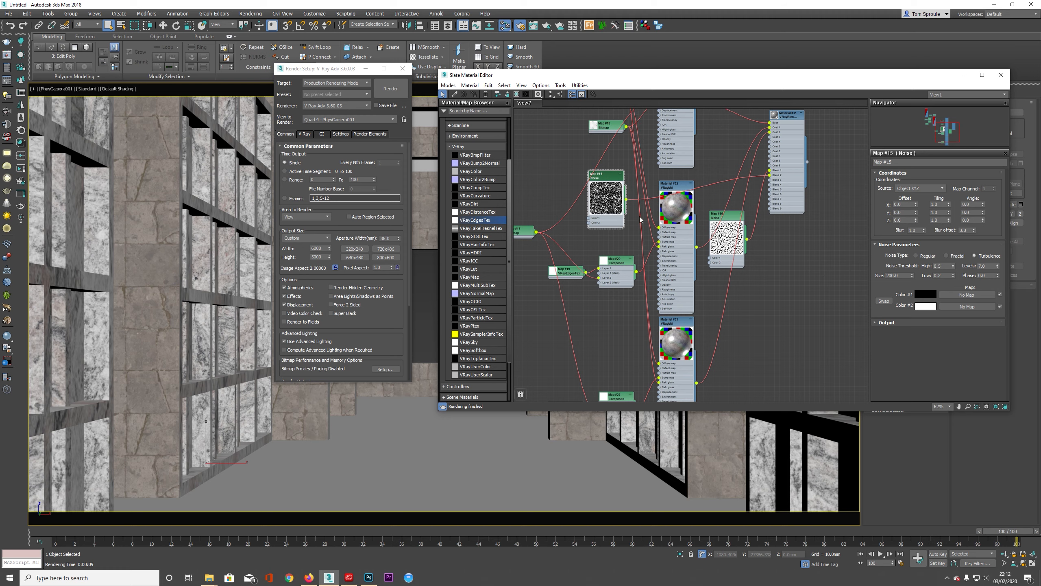
middle_drag(685, 192, 704, 263)
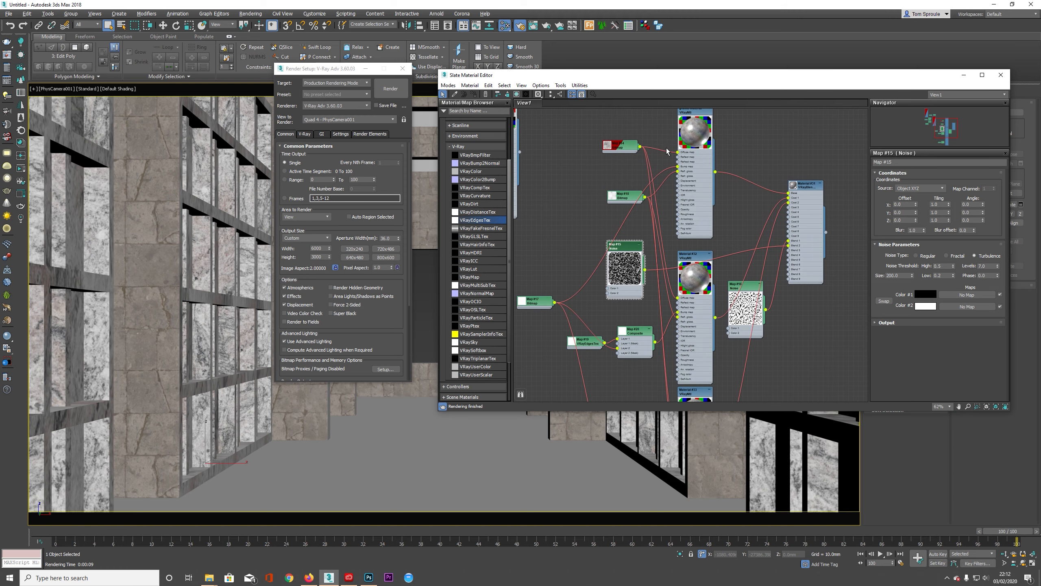
middle_drag(695, 322, 702, 257)
click(703, 257)
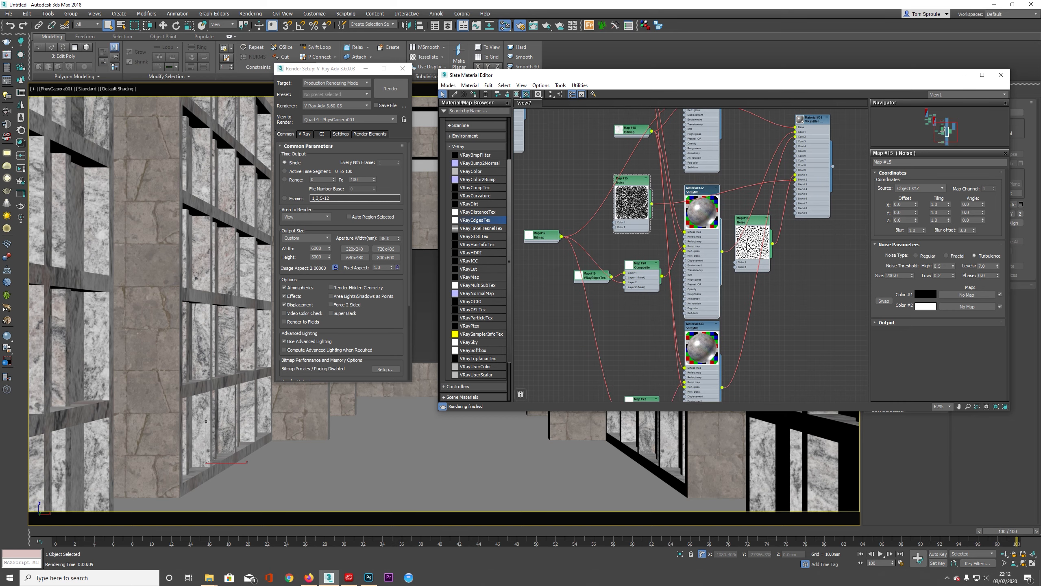
middle_drag(699, 318, 706, 265)
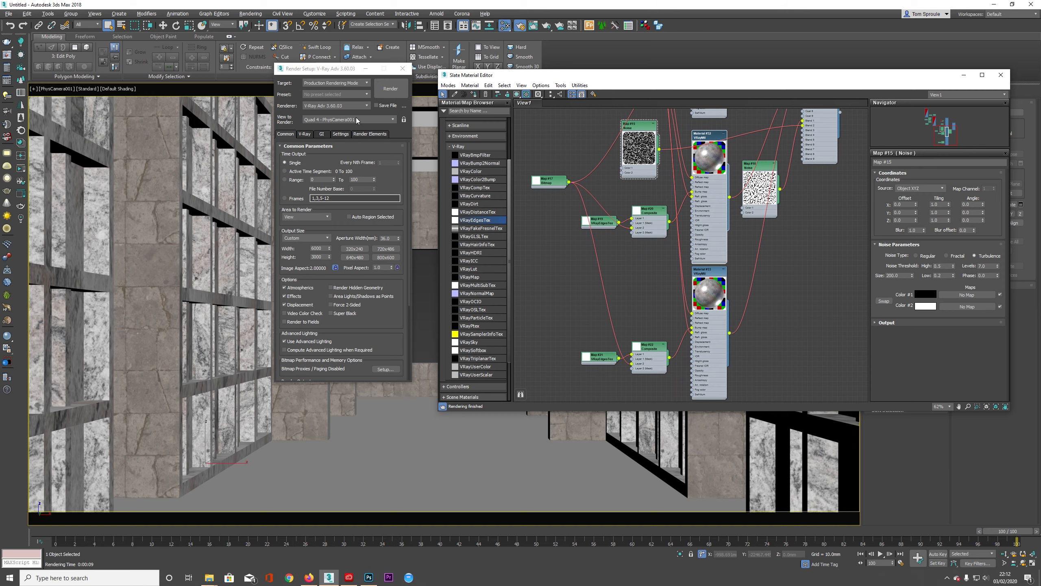
Start a test render of the narrow shelving region in the V-Ray frame buffer
click(6, 56)
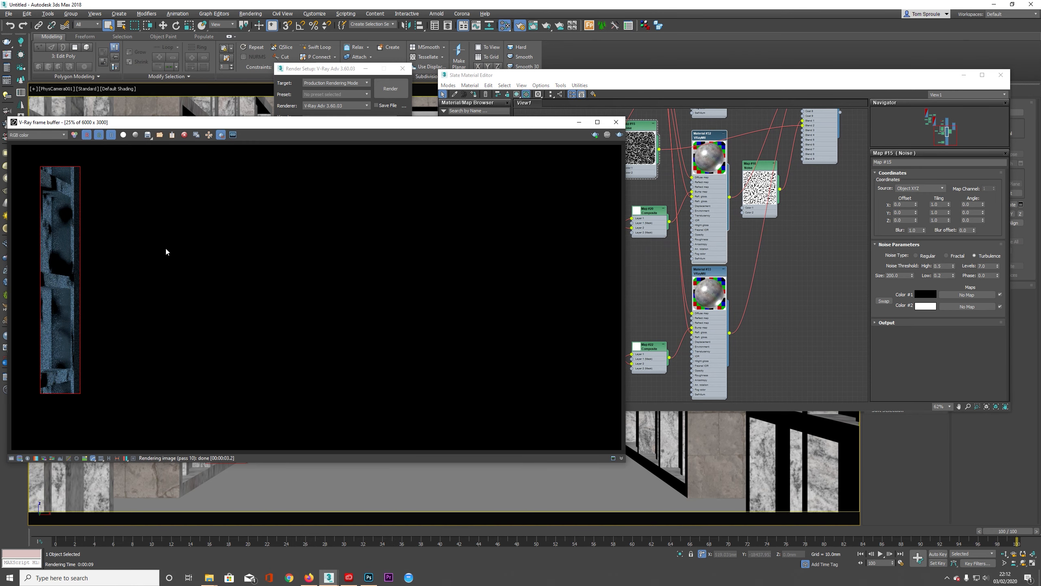
click(620, 136)
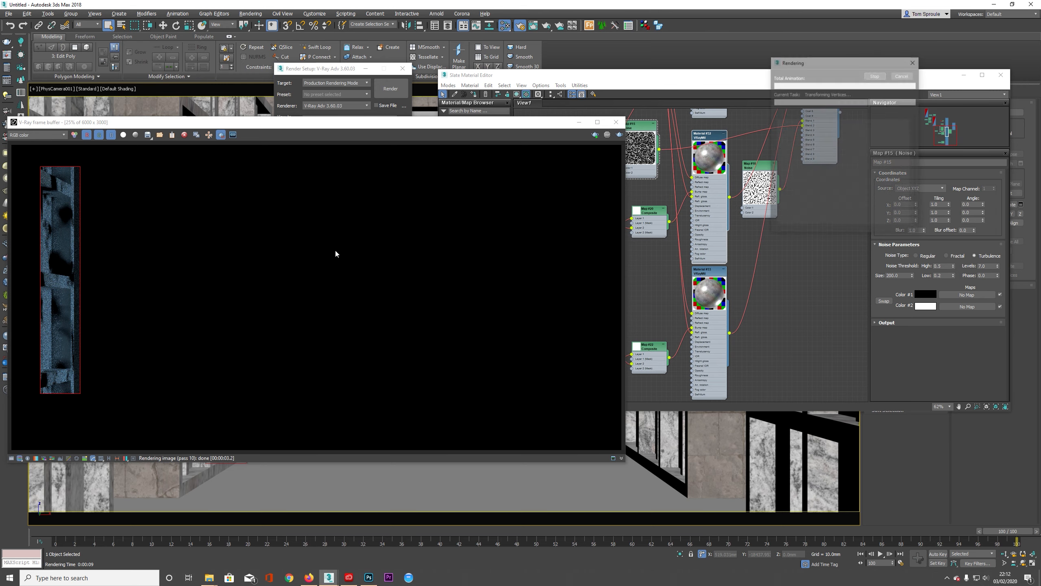
scroll(63, 285, up, 2)
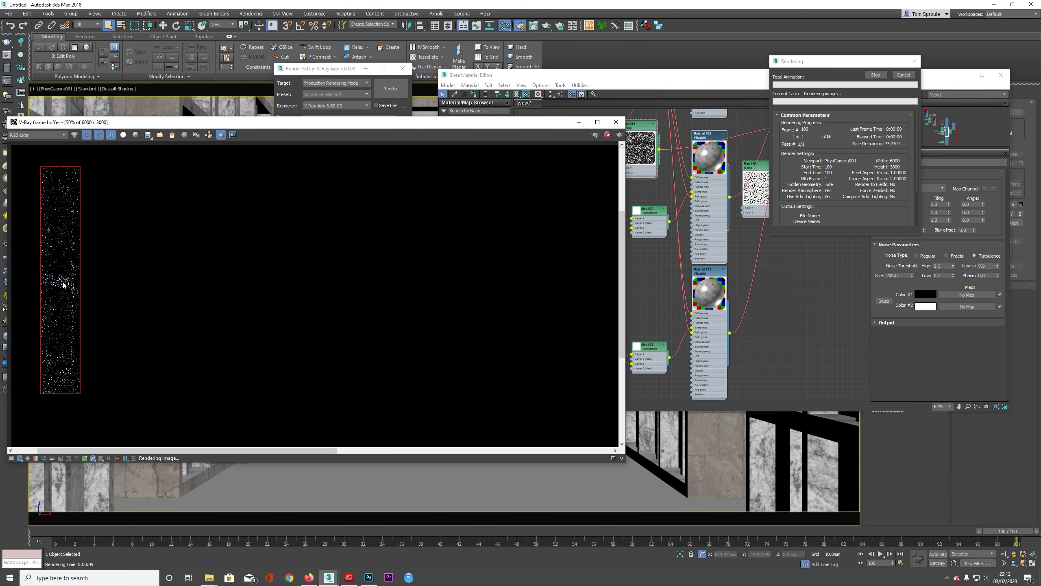
middle_drag(97, 277, 279, 319)
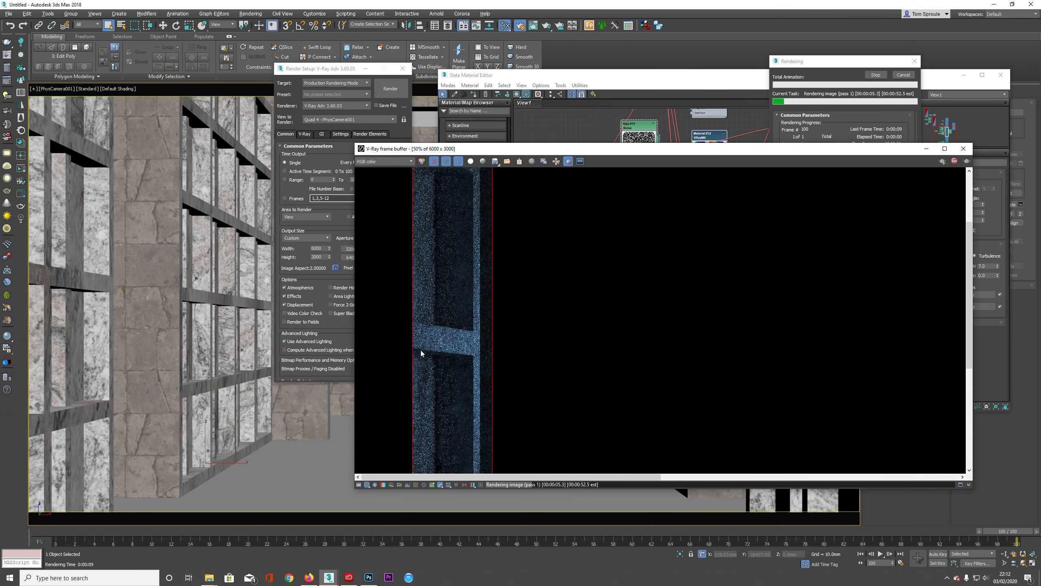
Examine the shelf edges and granite surface in the region render up close, and close the frame buffer
scroll(418, 353, up, 1)
scroll(454, 345, down, 1)
middle_drag(493, 371, 512, 200)
scroll(531, 353, up, 3)
scroll(530, 333, down, 3)
middle_drag(529, 333, 549, 257)
scroll(530, 396, up, 1)
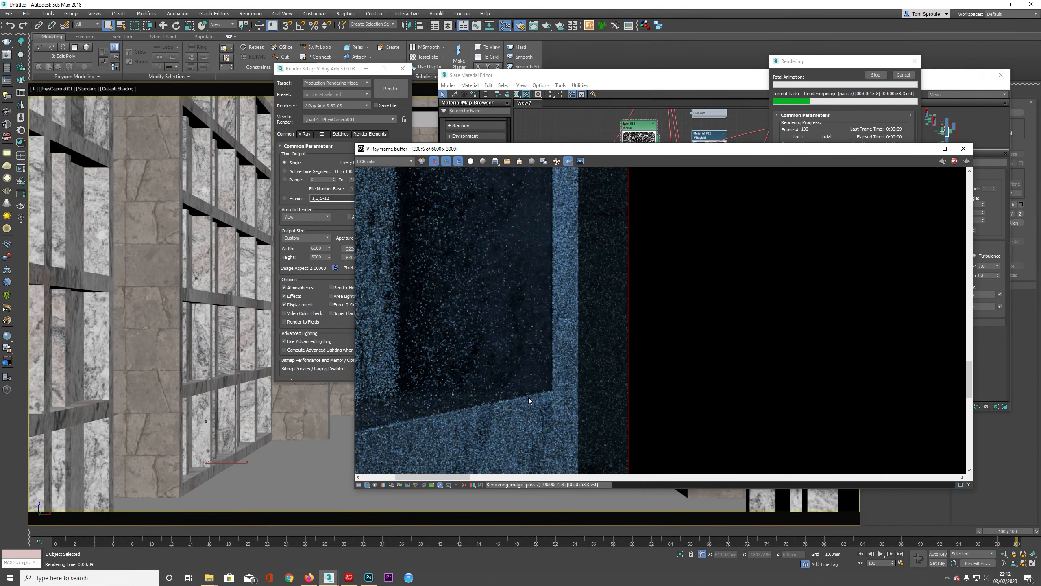
middle_drag(473, 403, 540, 326)
scroll(540, 326, down, 1)
scroll(483, 370, up, 1)
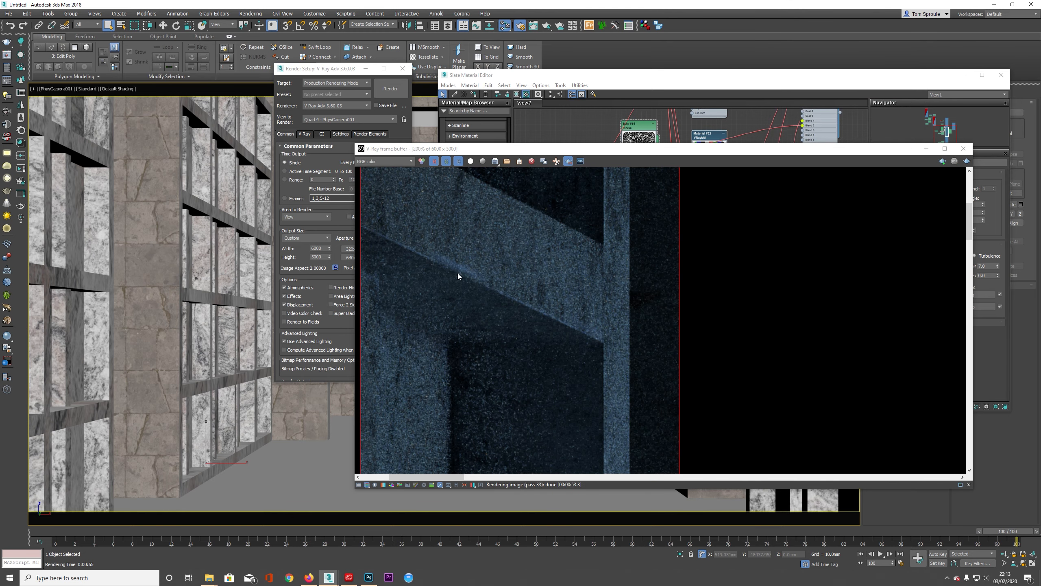
scroll(548, 271, down, 2)
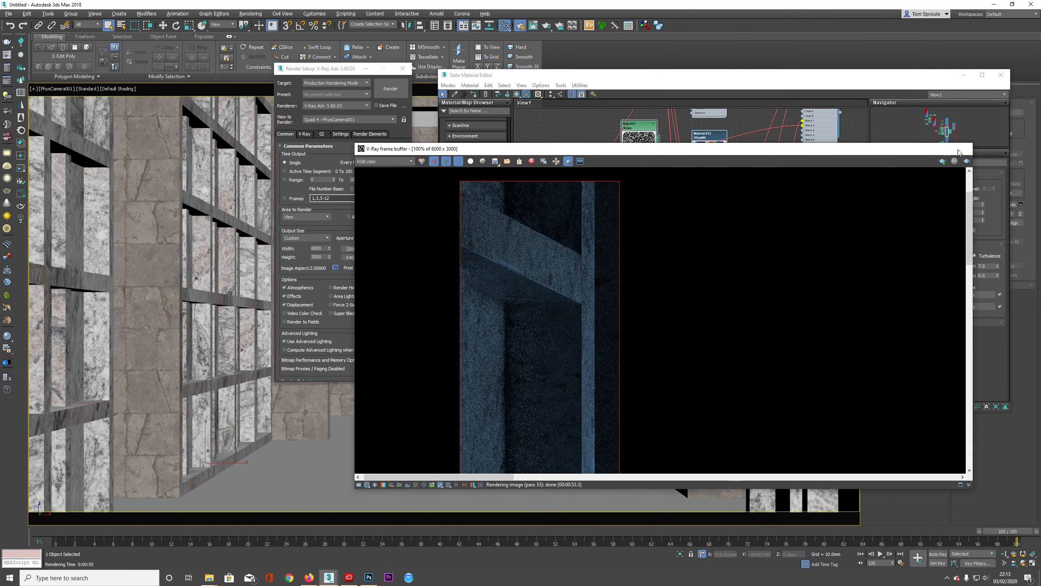
click(963, 148)
Set the size of the fractal Noise map, Map #16, to 100
click(759, 174)
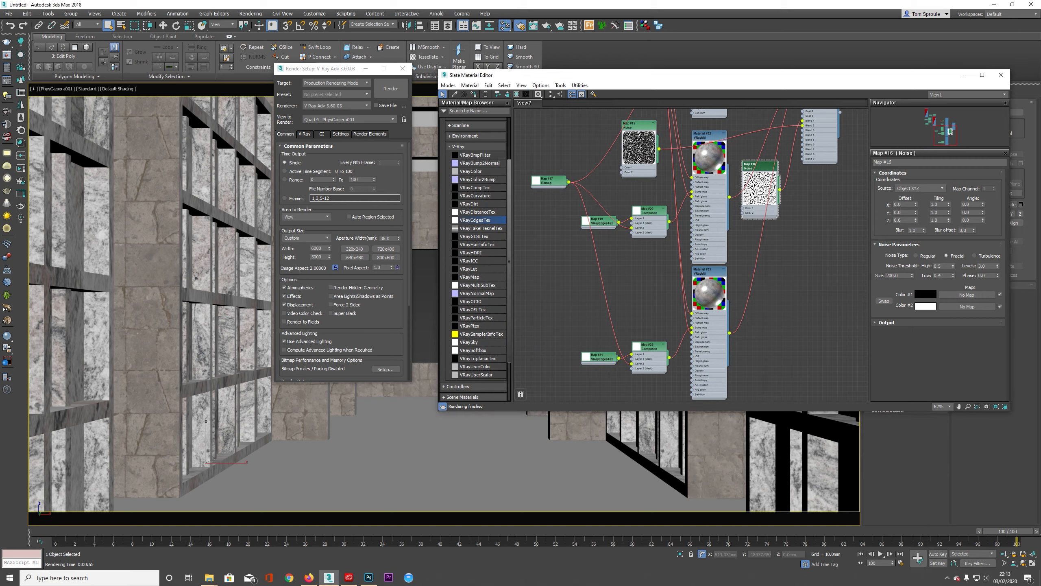
drag(911, 276, 881, 275)
text(100)
key(Return)
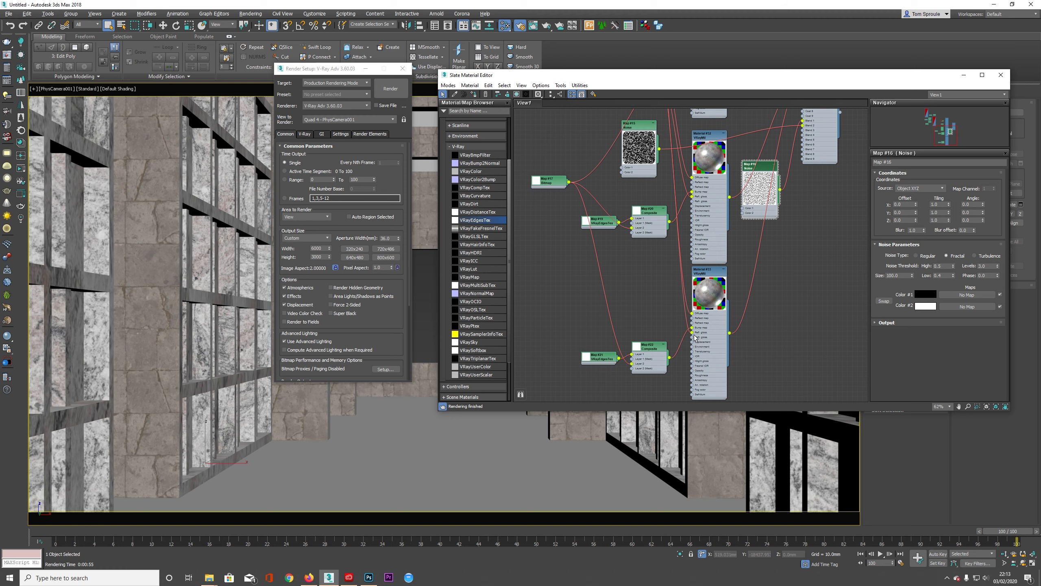
Set the rounded corners radius of the lower VRayEdgesTex map, Map #21, to 6 mm
double_click(601, 359)
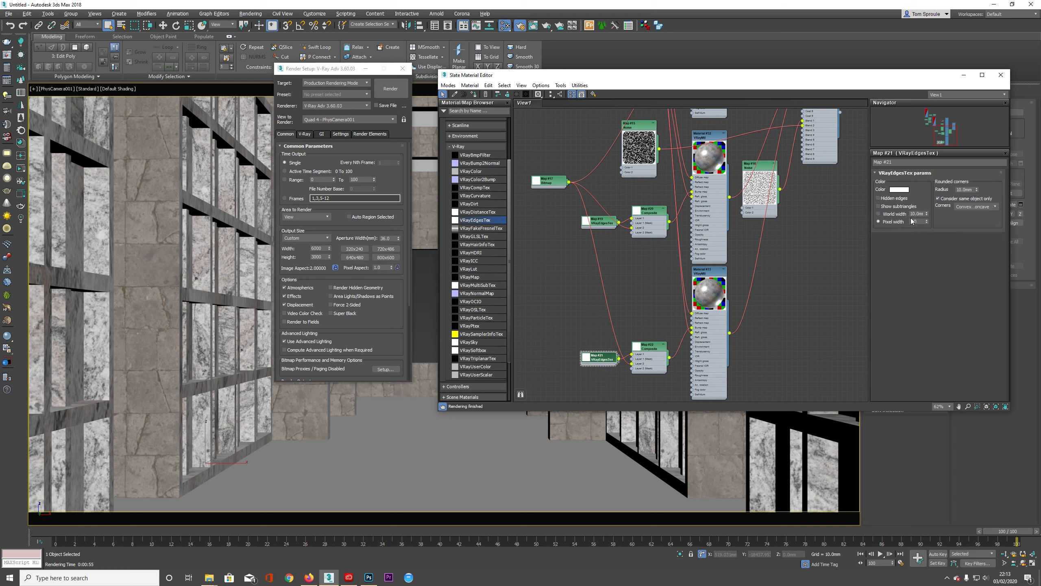
double_click(971, 188)
text(6)
key(Return)
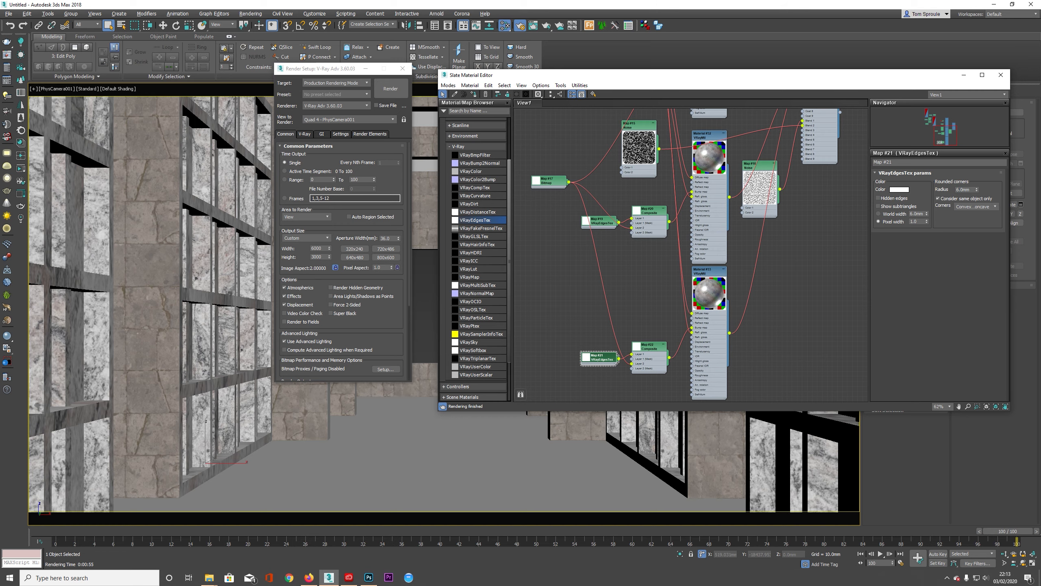
Render the updated material, restricting the render region to a small area around the shelf's diagonal edge
key(shift+q)
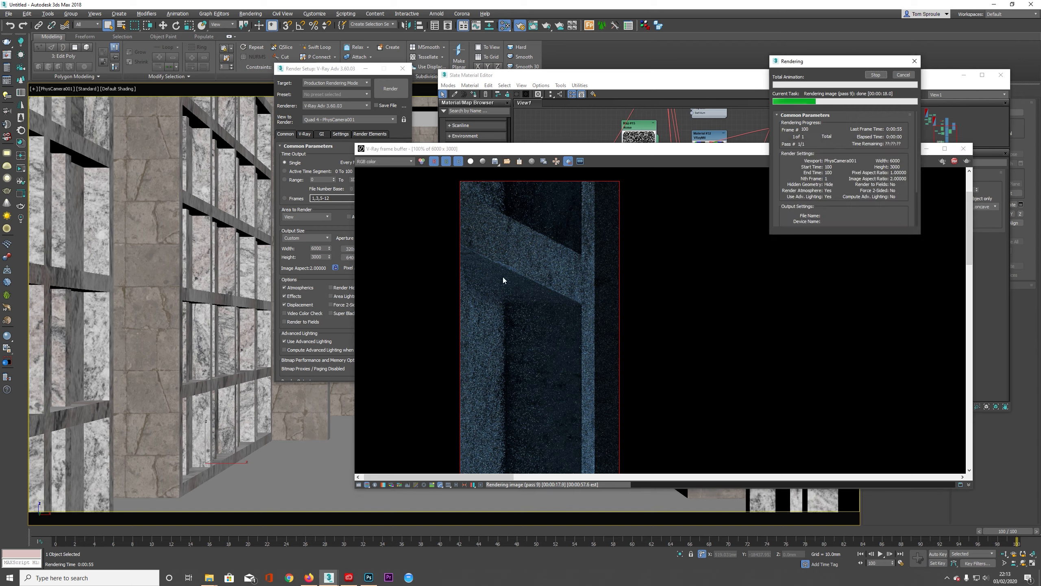
drag(495, 204, 532, 293)
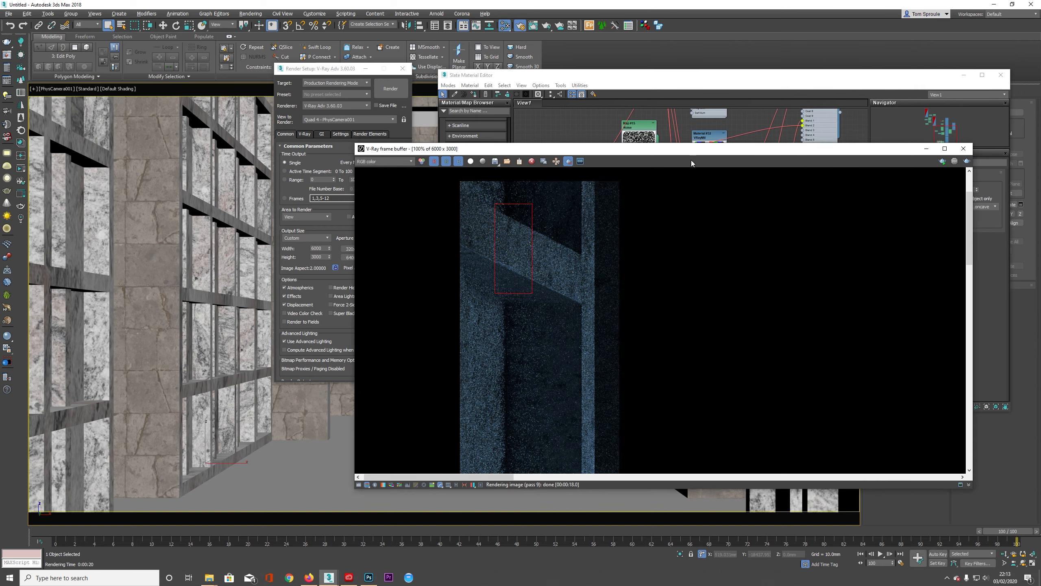
click(967, 160)
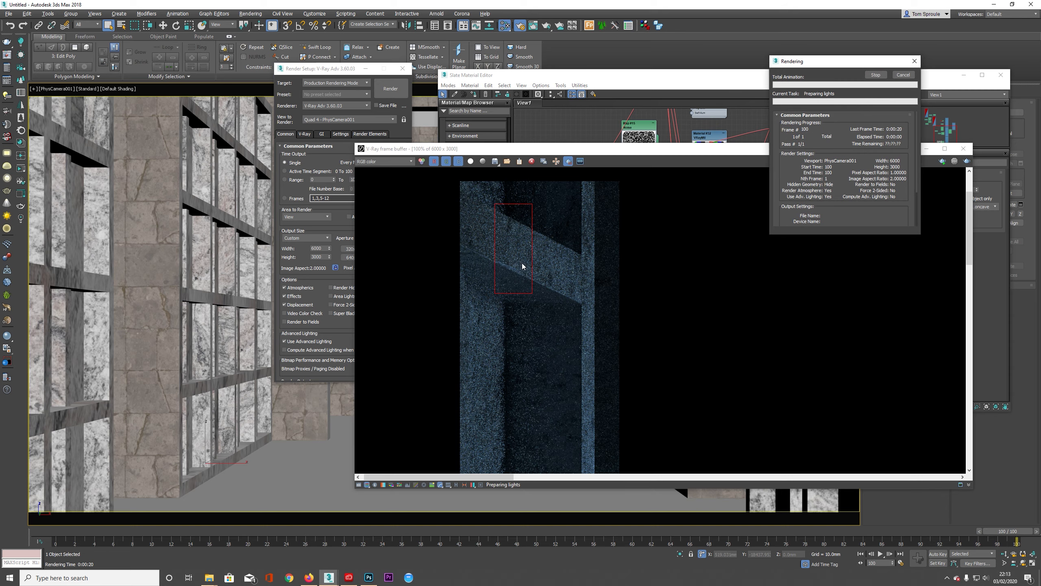
Examine the wear along the shelf edges in the small region and compare it with the rest of the shelving
scroll(512, 266, up, 2)
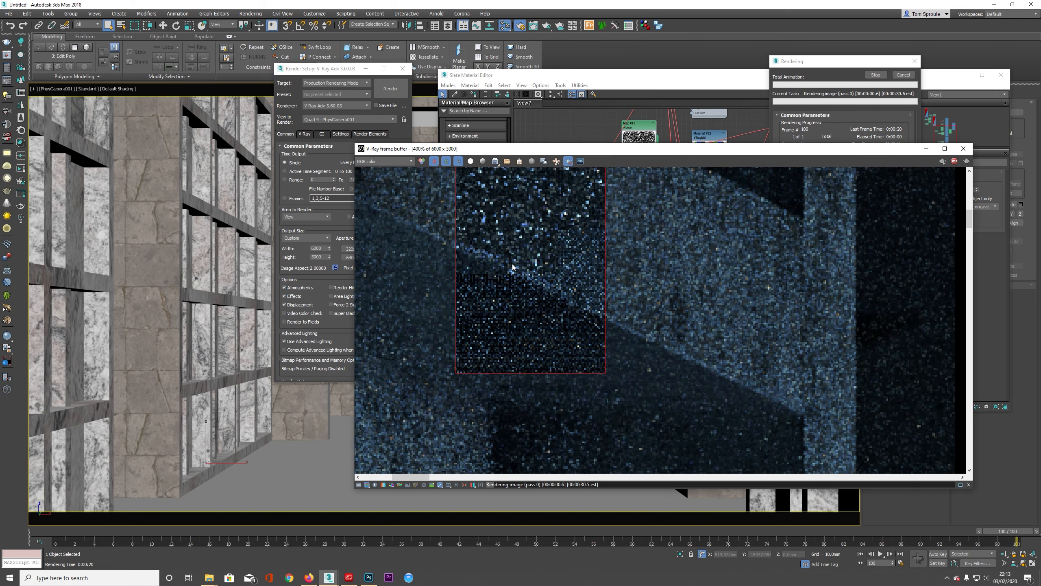
scroll(516, 314, down, 2)
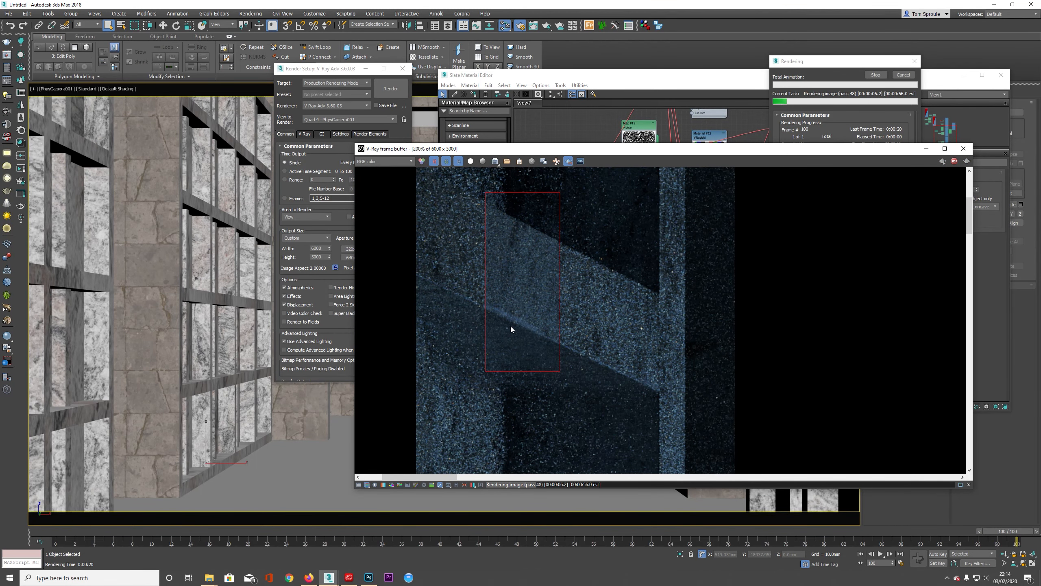
scroll(524, 326, up, 2)
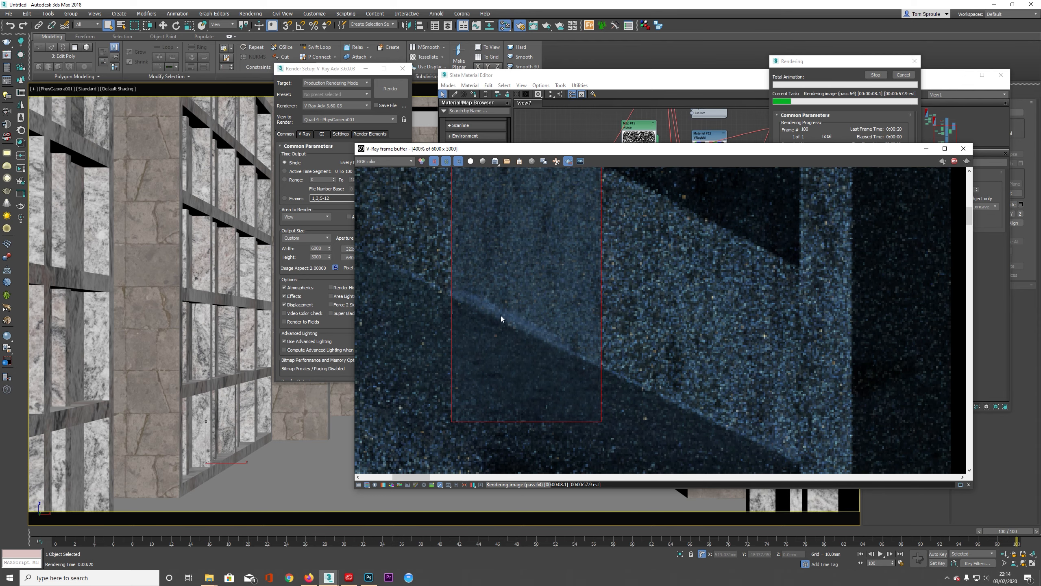
scroll(540, 324, down, 2)
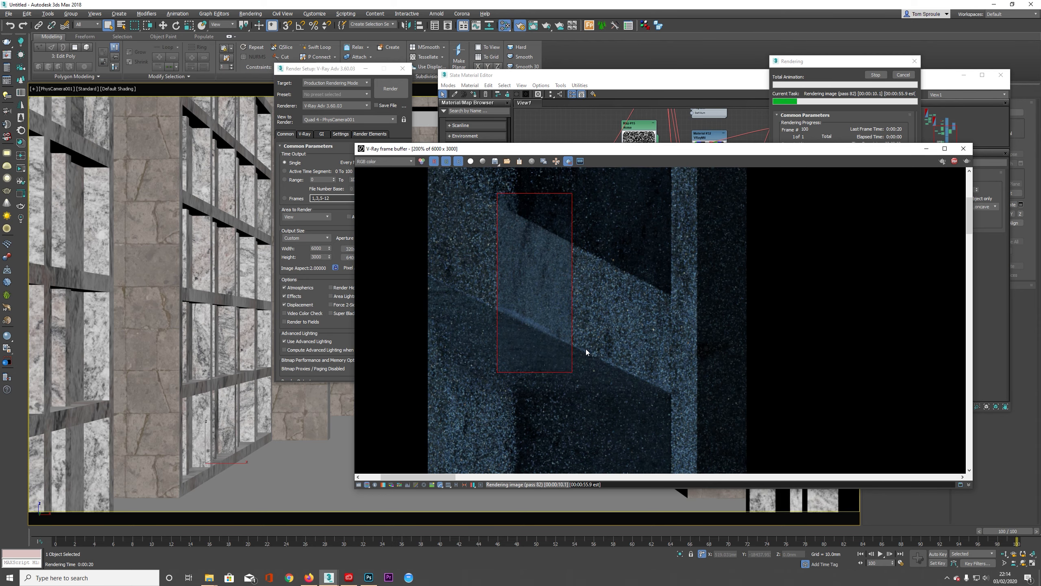
middle_drag(668, 353, 635, 348)
scroll(635, 351, down, 4)
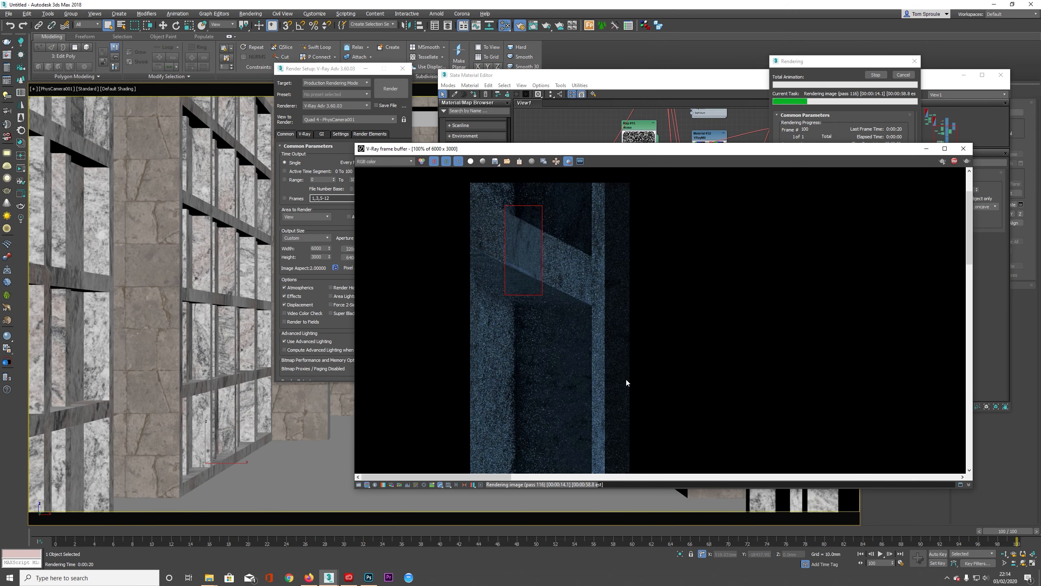
scroll(453, 364, up, 4)
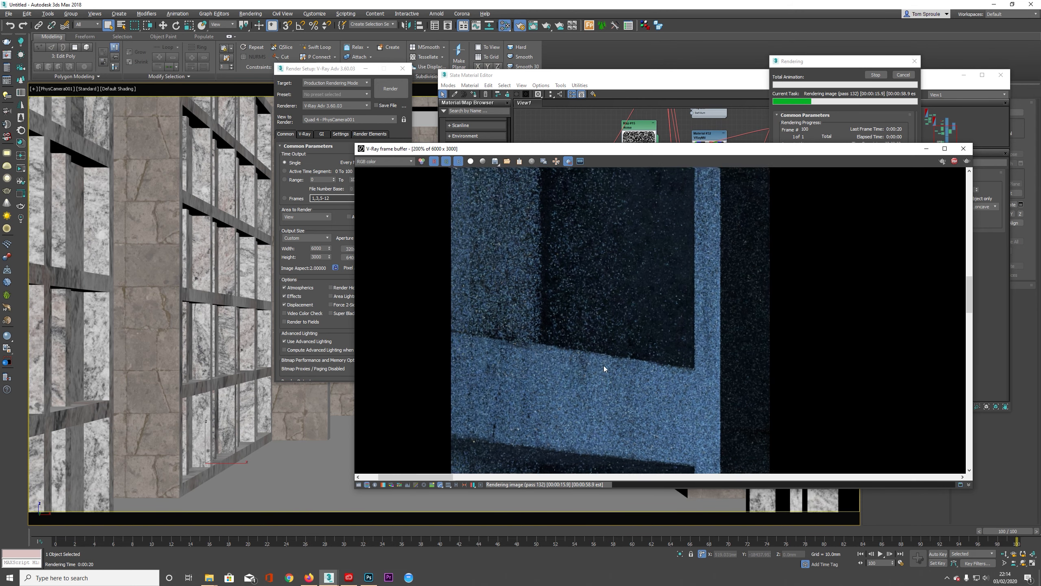
scroll(572, 353, down, 4)
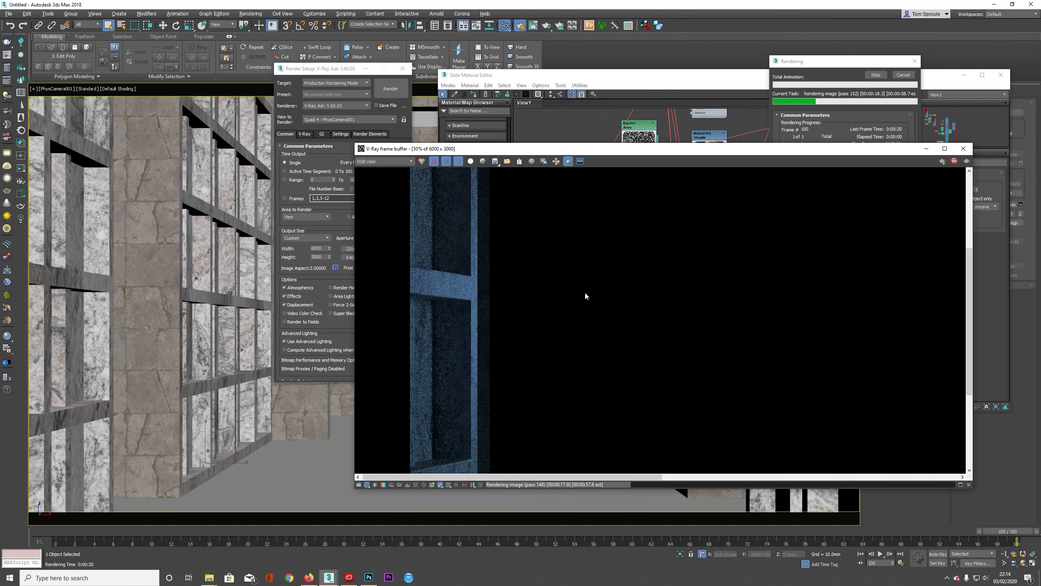
scroll(555, 232, down, 4)
Turn off region rendering and render the full camera frame at an output width of 1500
click(570, 161)
scroll(774, 182, up, 1)
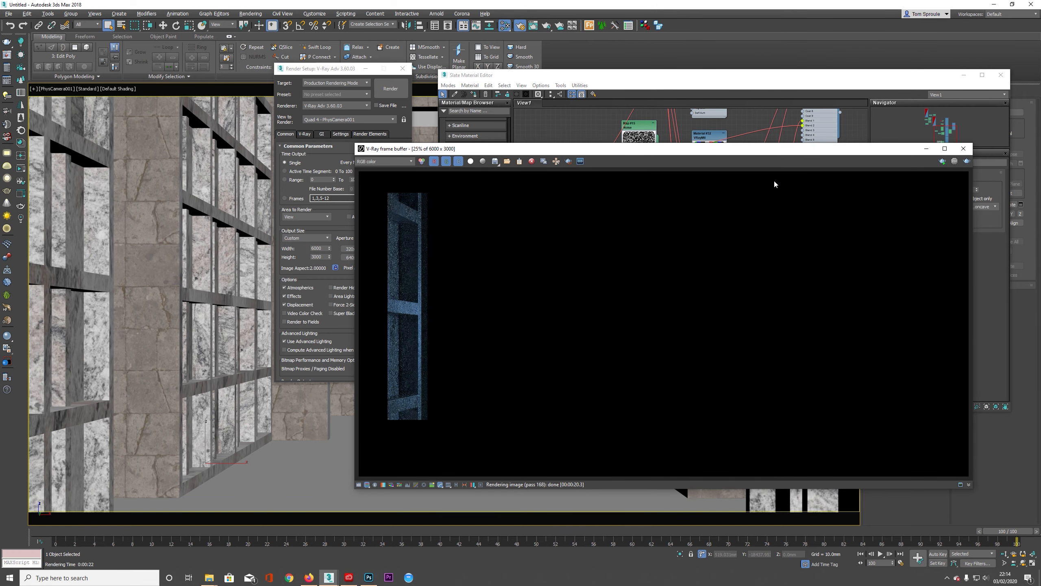
click(345, 70)
double_click(320, 249)
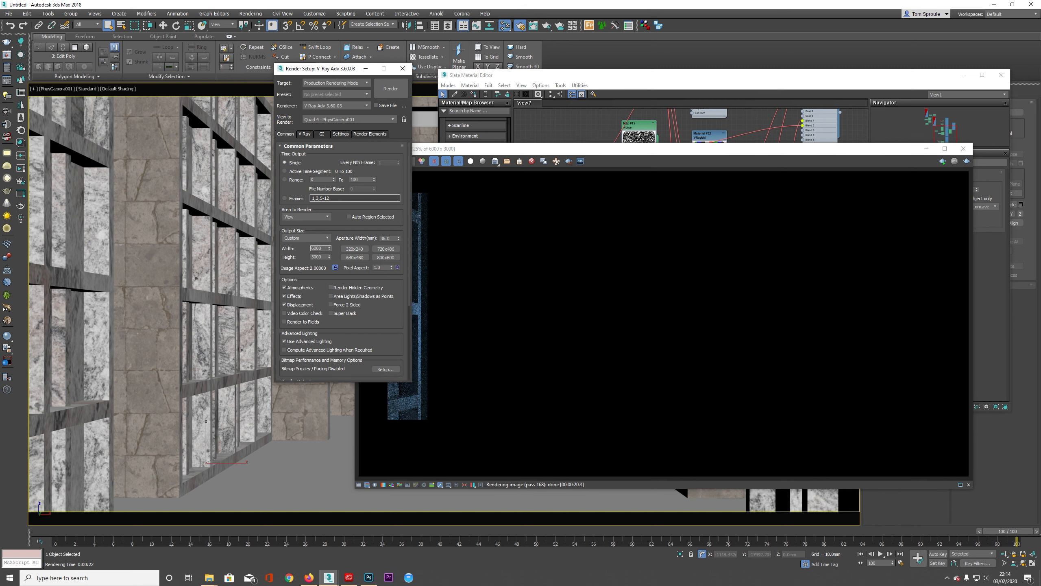
text(1500)
key(Return)
click(392, 90)
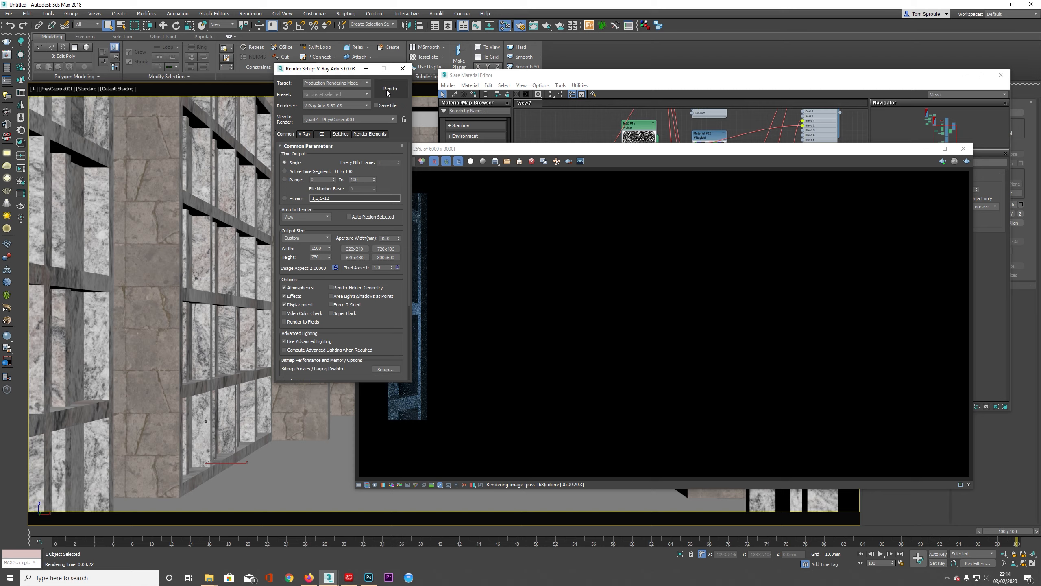